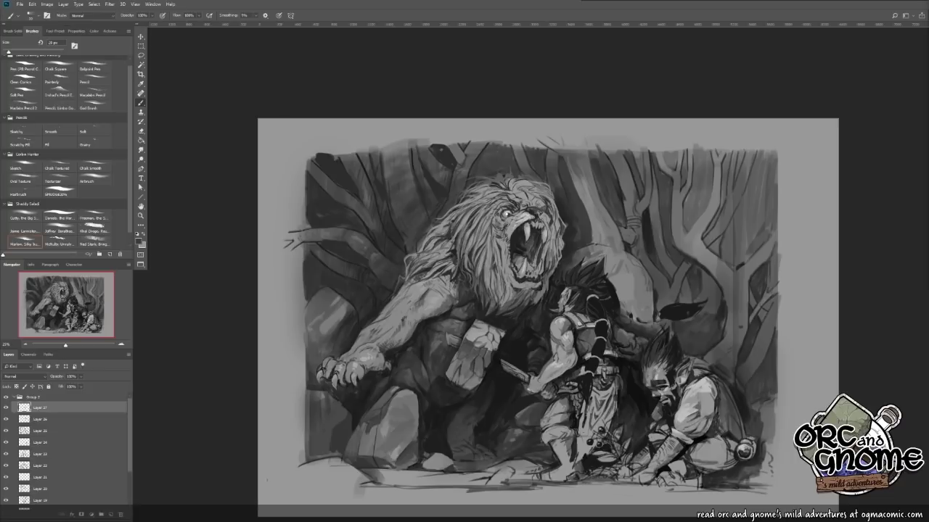
Mirror the painting horizontally and add a new layer, Layer 26, to paint on.
key("ctrl+shift+h")
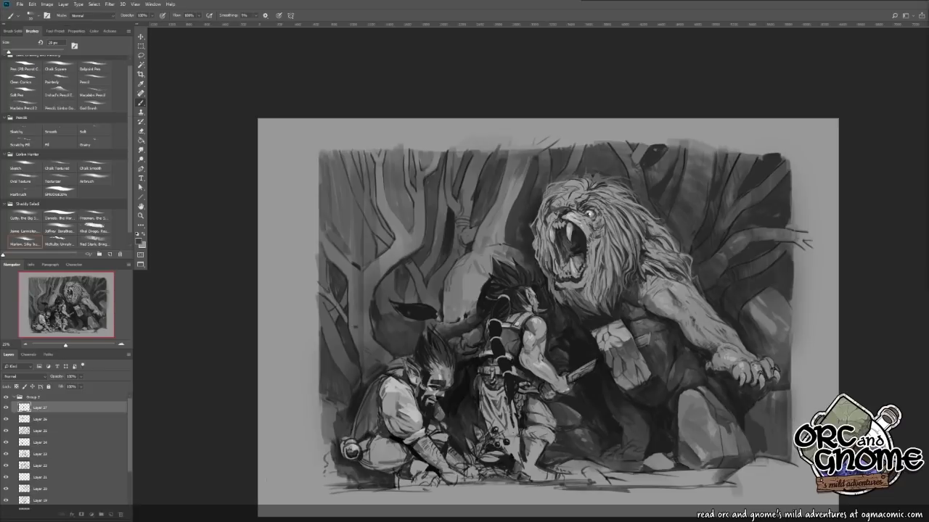
key("ctrl+shift+alt+n")
key("alt+bracketleft")
key("alt+bracketleft")
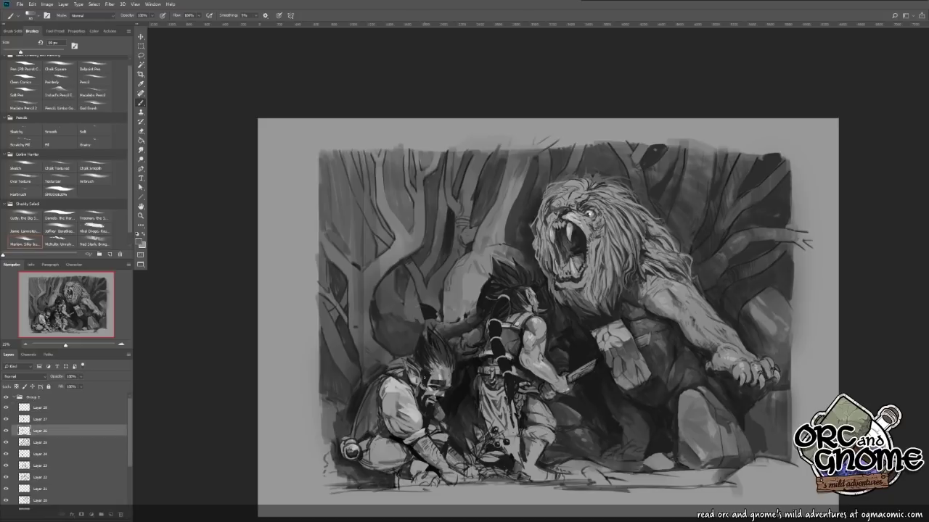
key("bracketright")
key("bracketright")
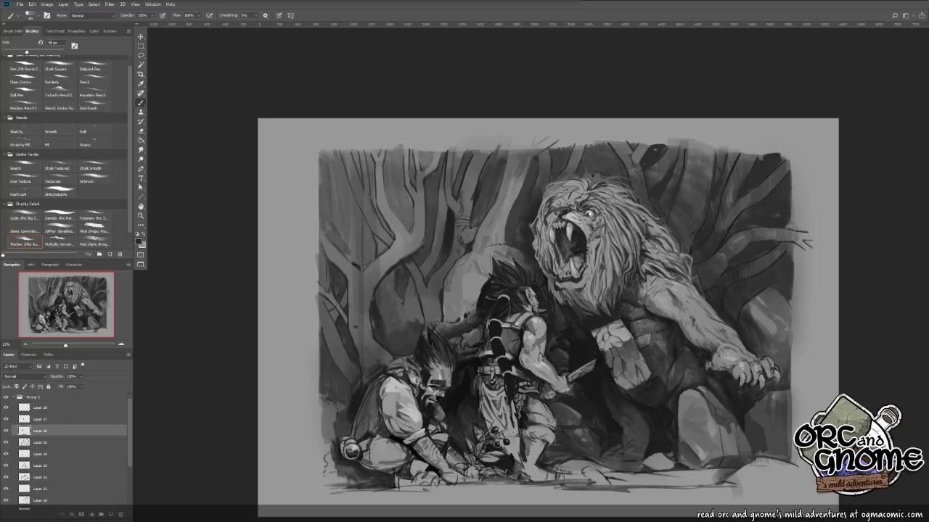
key("bracketleft")
key("bracketleft")
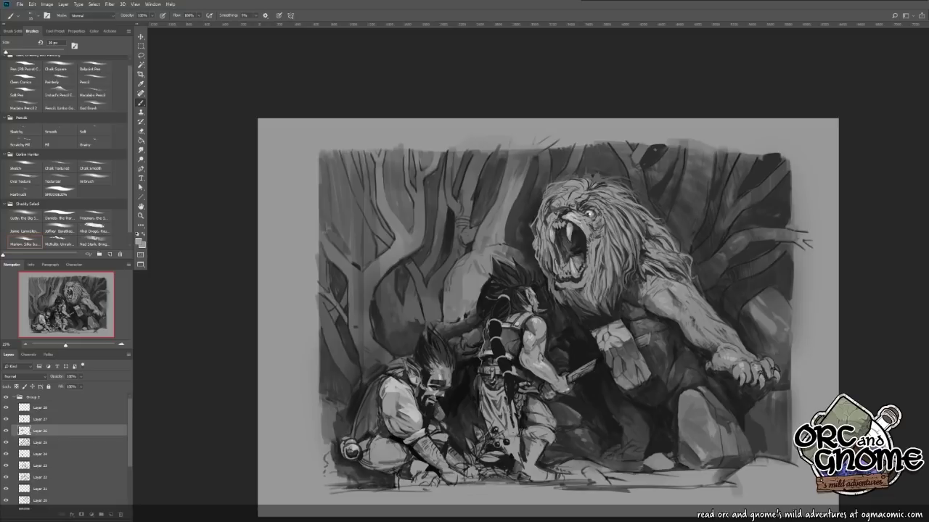
Paint light strokes on a figure's hair and a left-tree branch, then dark strokes on the trees.
mouse_move(492, 300)
left_mouse_down()
mouse_move(484, 331)
mouse_move(496, 290)
mouse_move(475, 276)
mouse_move(486, 246)
left_mouse_up()
key("bracketright")
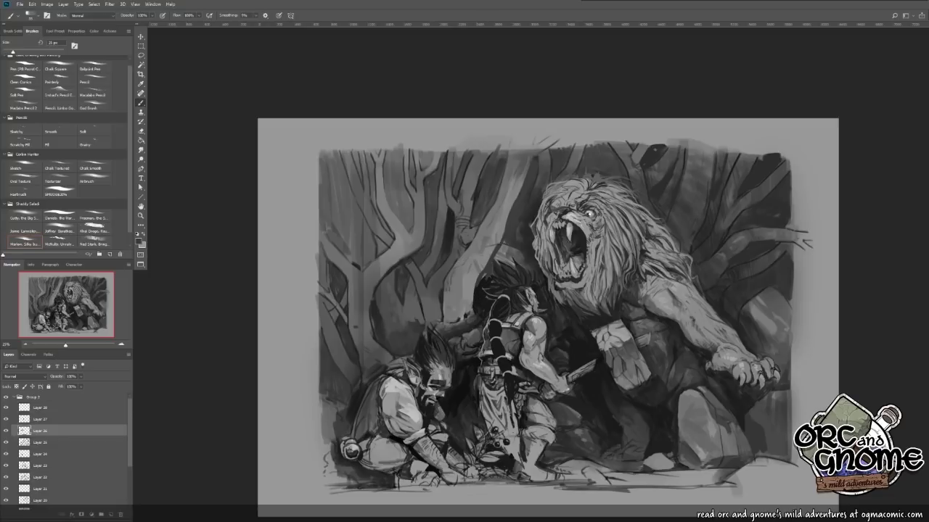
key("bracketright")
left_click_drag(417, 152, 441, 283)
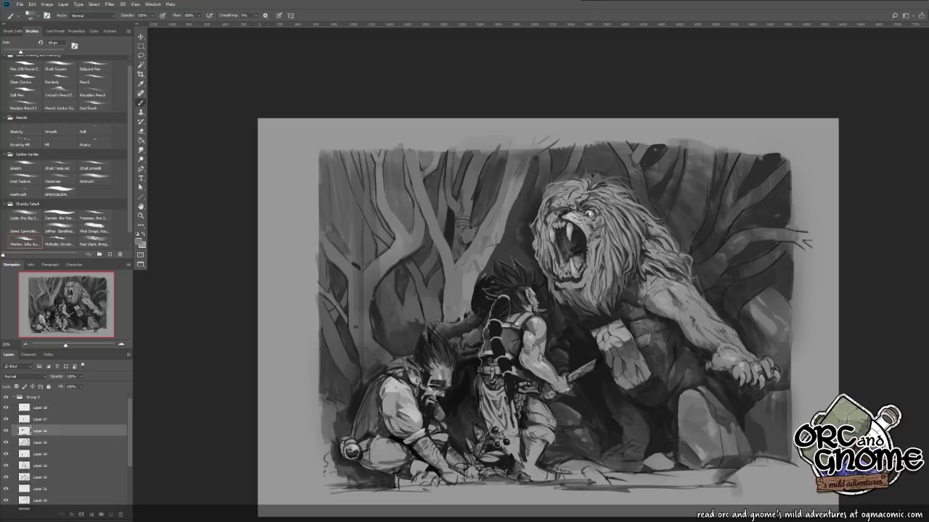
key("bracketleft")
key("bracketleft")
key("bracketright")
key("bracketright")
key("bracketright")
key("x")
left_click_drag(444, 301, 444, 318)
With the Chalk Textured brush, darken the trees and areas around the figures.
left_click(60, 167)
left_click_drag(458, 300, 479, 322)
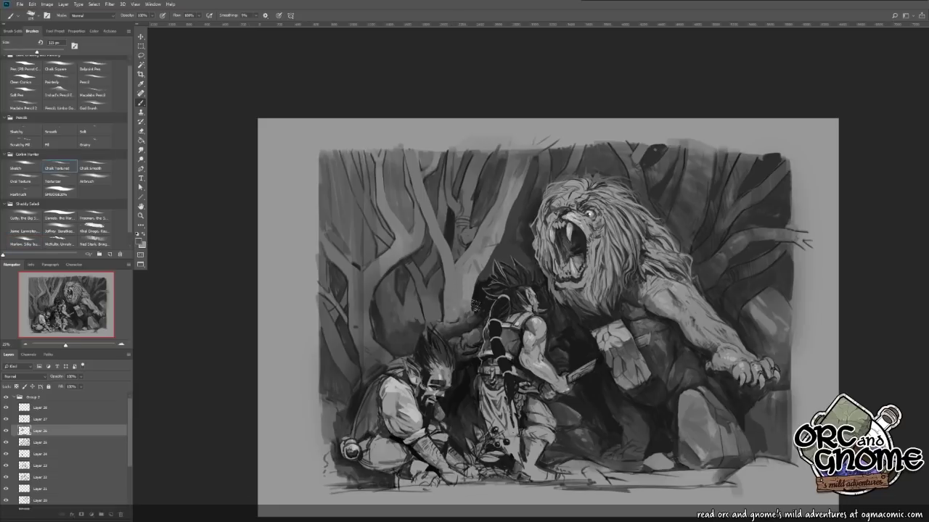
left_click_drag(529, 154, 528, 175)
left_click_drag(505, 149, 522, 199)
left_click_drag(360, 275, 360, 325)
left_click_drag(407, 217, 384, 272)
left_click_drag(398, 151, 391, 229)
key("bracketright")
key("bracketright")
key("bracketright")
key("bracketright")
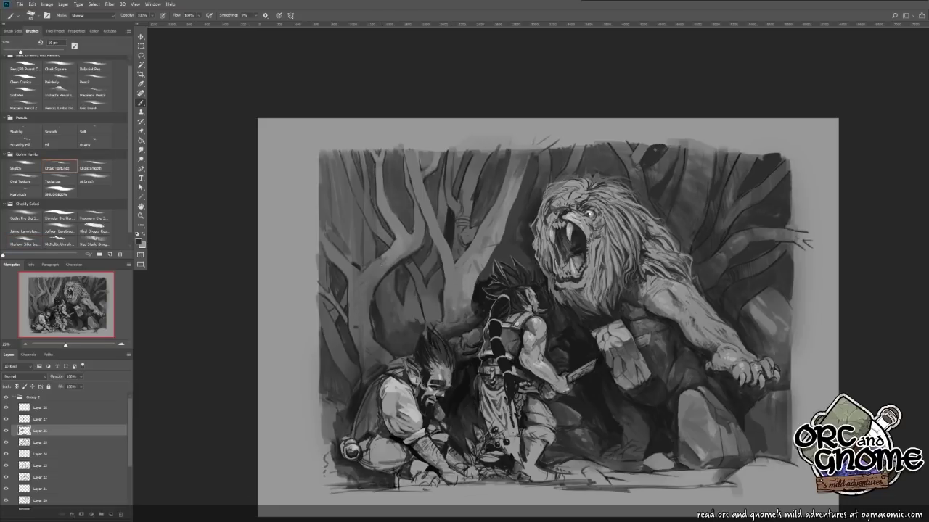
left_click_drag(333, 160, 428, 261)
Darken the ground line, the ground left of the gnome's feet and the background behind him.
left_click_drag(508, 290, 579, 199)
left_click_drag(396, 396, 440, 396)
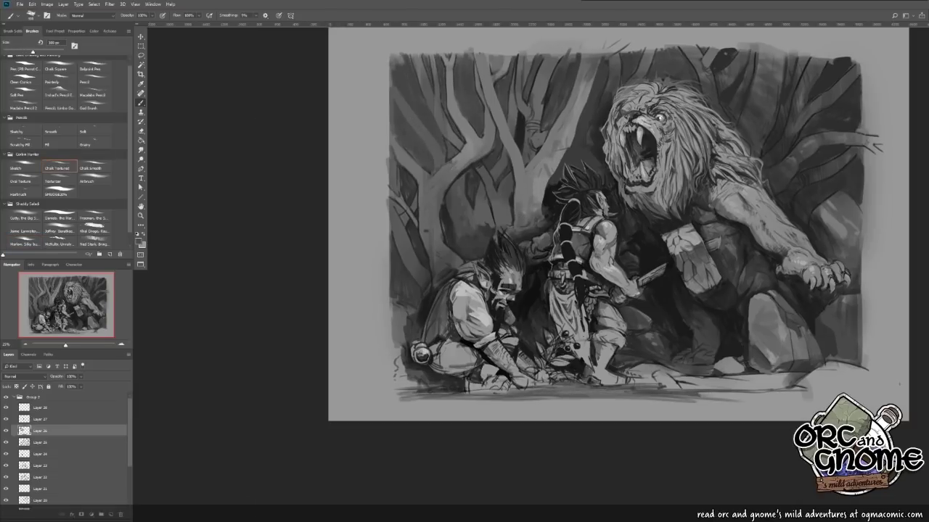
mouse_move(507, 218)
left_mouse_down()
mouse_move(415, 225)
mouse_move(391, 280)
left_mouse_up()
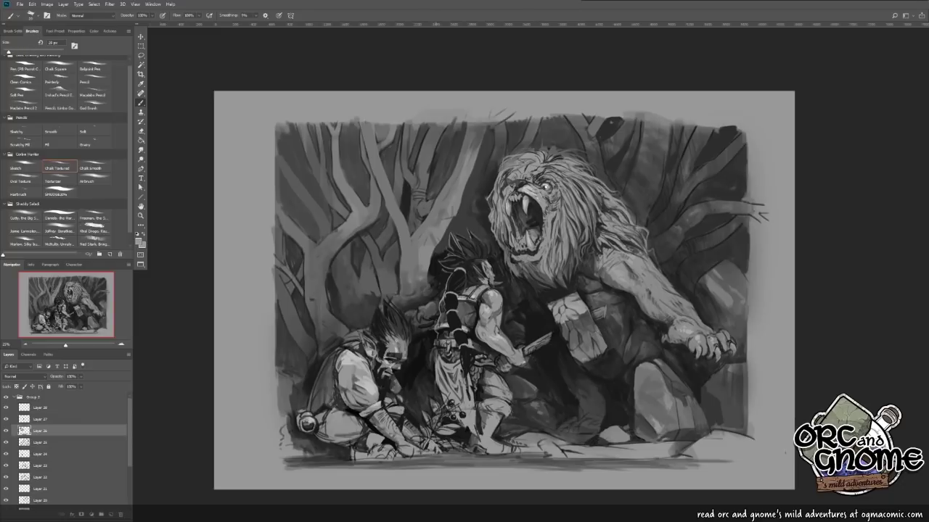
left_click_drag(322, 457, 395, 444)
key("bracketright")
key("bracketright")
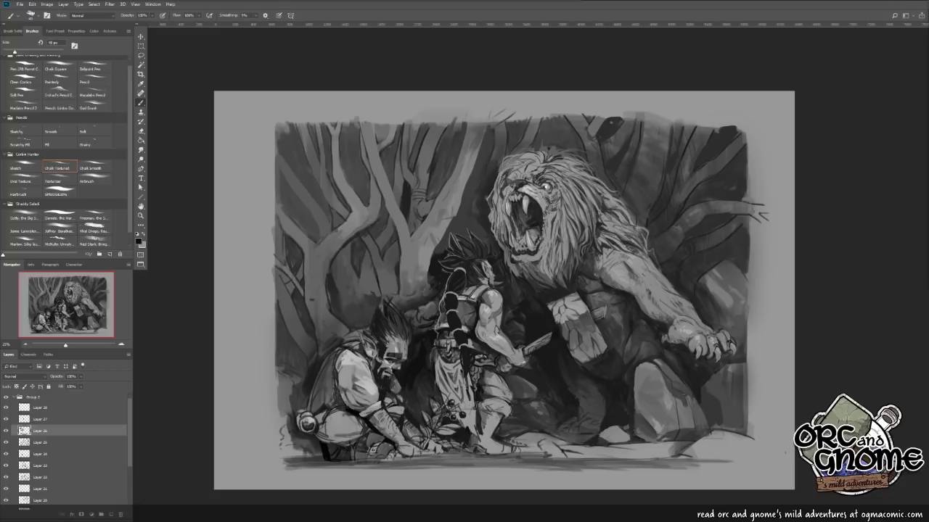
mouse_move(366, 301)
left_mouse_down()
mouse_move(305, 355)
mouse_move(295, 460)
left_mouse_up()
key("bracketright")
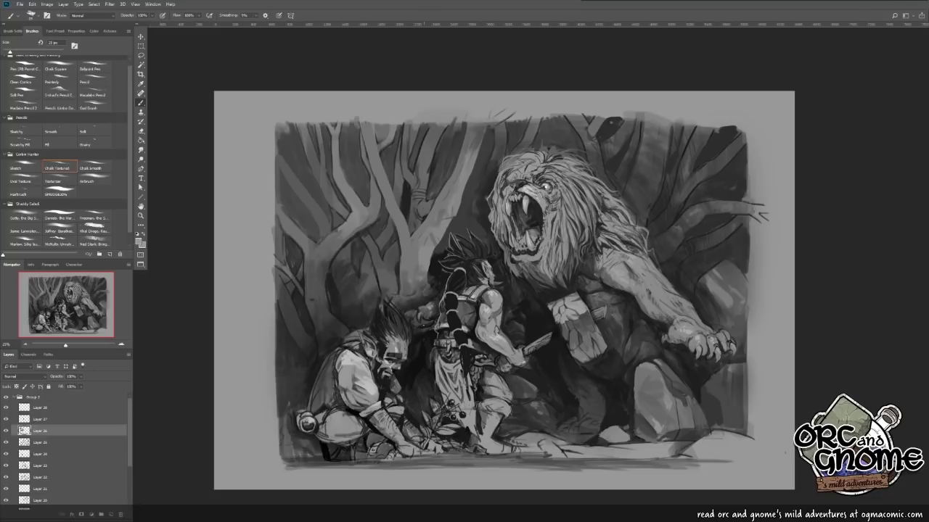
On a new layer above Layer 28, shade the upper-left trees darker with a ~400 px brush.
left_click(41, 408)
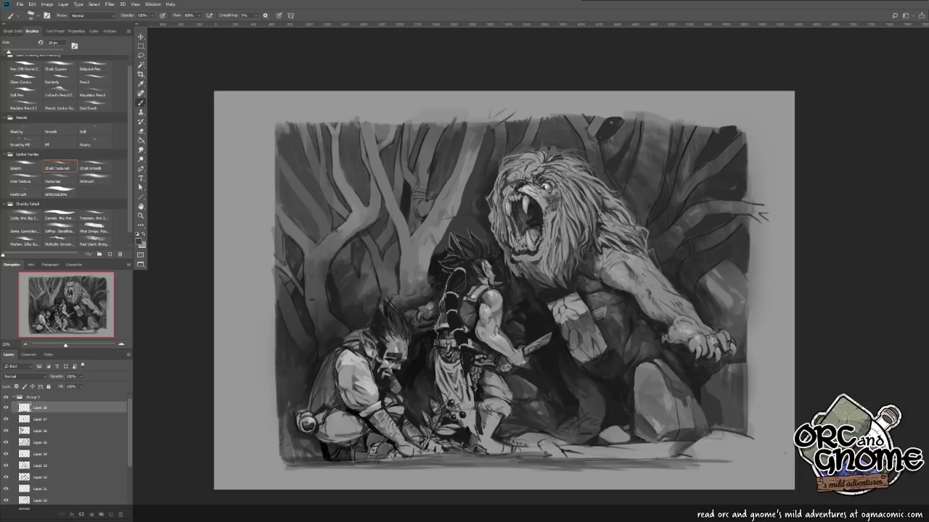
key("ctrl+shift+alt+n")
key("bracketright")
key("bracketright")
key("bracketright")
key("bracketright")
key("bracketright")
left_click_drag(290, 334, 388, 137)
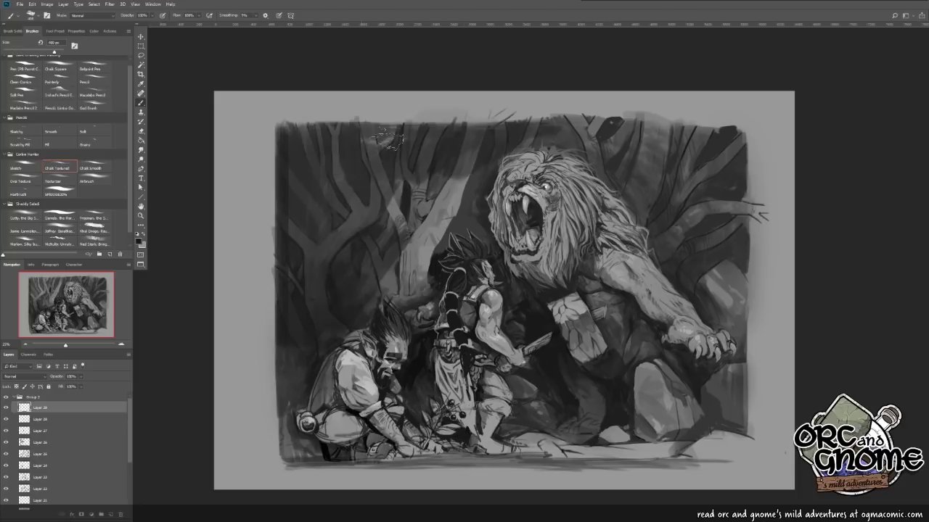
key("bracketleft")
scroll(132, 440, "down", 3)
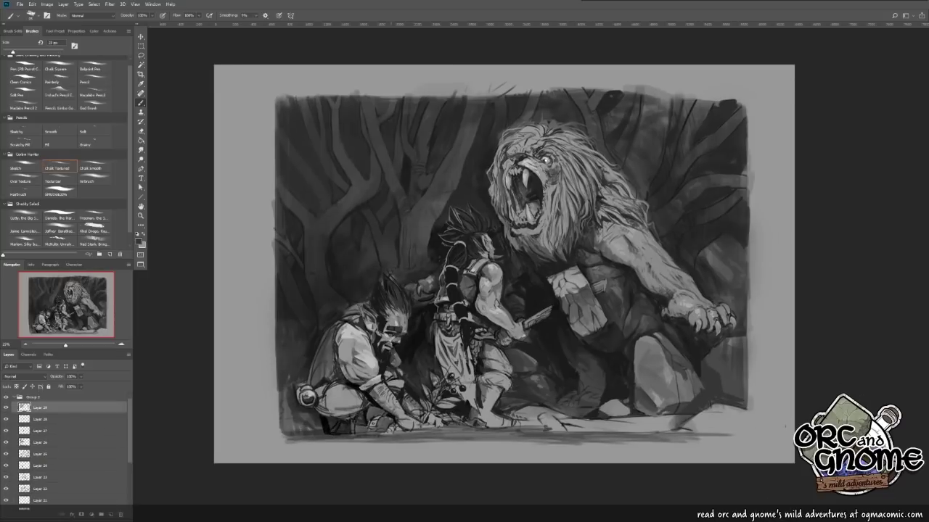
Add another layer and set a soft silky brush with the dark painting colour.
key("ctrl+shift+alt+n")
left_click(24, 245)
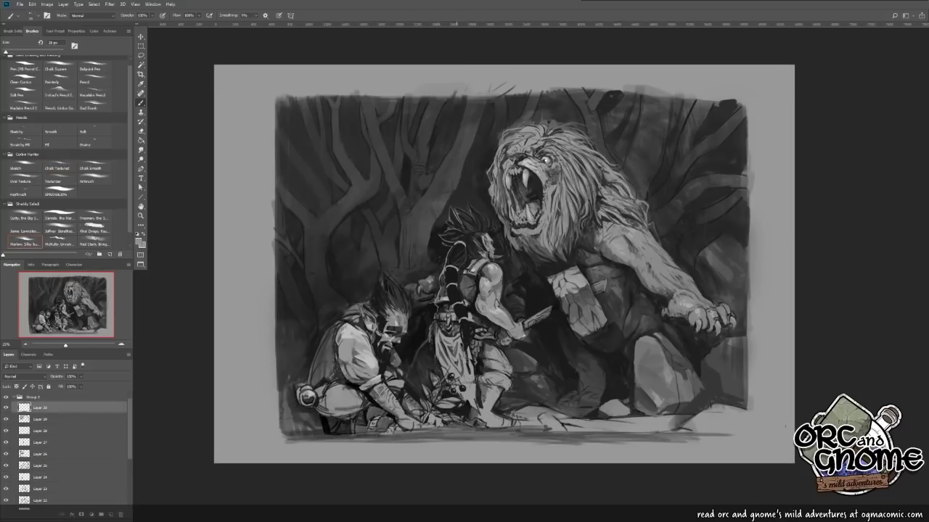
key("x")
left_click(47, 4)
Flip the canvas back horizontally and darken the ground around the gnome's hand and feet.
left_click(146, 87)
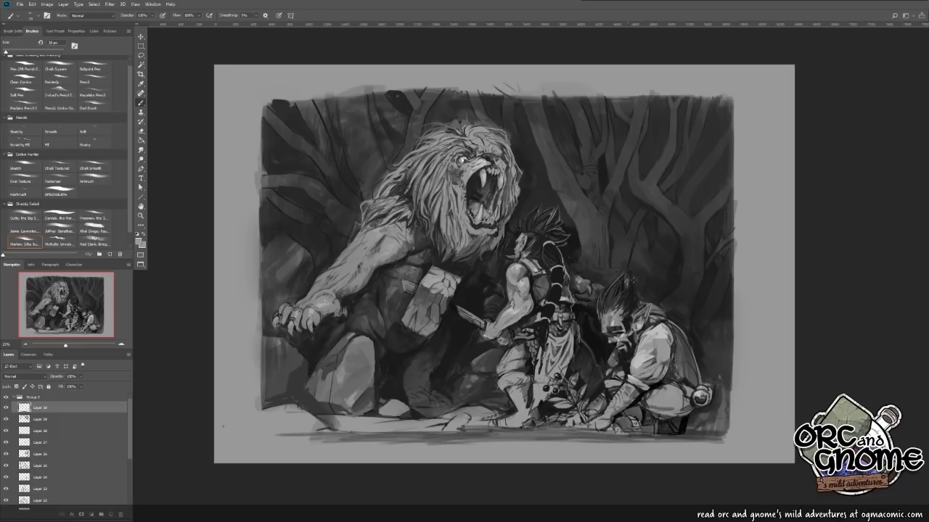
key("bracketright")
key("bracketright")
key("bracketright")
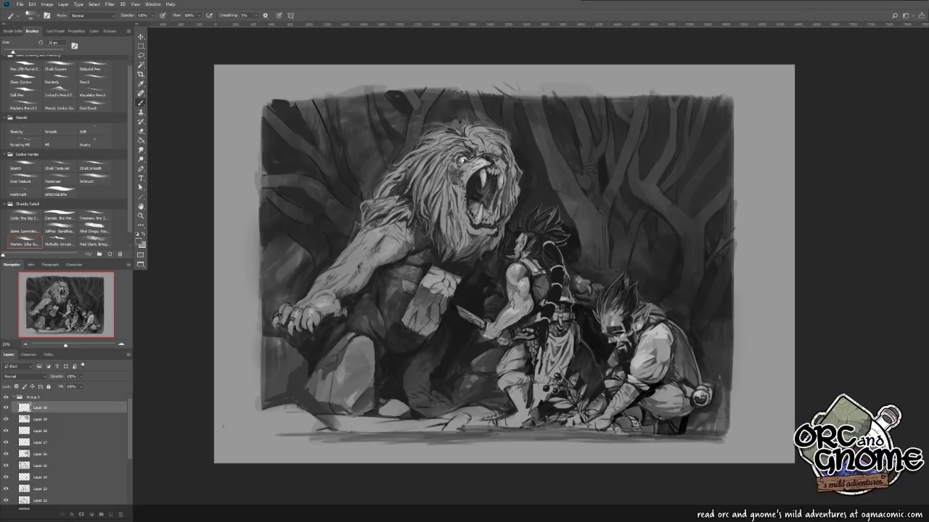
mouse_move(596, 414)
left_mouse_down()
mouse_move(586, 395)
mouse_move(573, 417)
mouse_move(553, 424)
left_mouse_up()
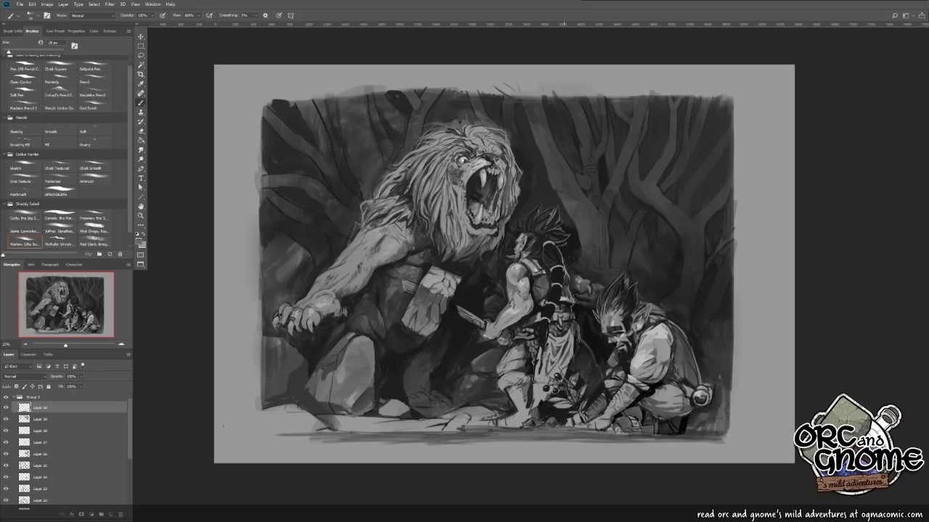
mouse_move(697, 417)
left_mouse_down()
mouse_move(675, 433)
mouse_move(616, 425)
mouse_move(631, 433)
mouse_move(634, 407)
mouse_move(564, 428)
mouse_move(580, 388)
mouse_move(574, 401)
left_mouse_up()
Touch up light and dark details on the orc's legs and near the gnome's hand.
left_click_drag(520, 370, 528, 373)
left_click_drag(586, 338, 585, 384)
left_click_drag(589, 390, 595, 393)
mouse_move(503, 359)
left_mouse_down()
mouse_move(500, 373)
mouse_move(519, 358)
left_mouse_up()
mouse_move(500, 387)
left_mouse_down()
mouse_move(525, 411)
mouse_move(519, 427)
left_mouse_up()
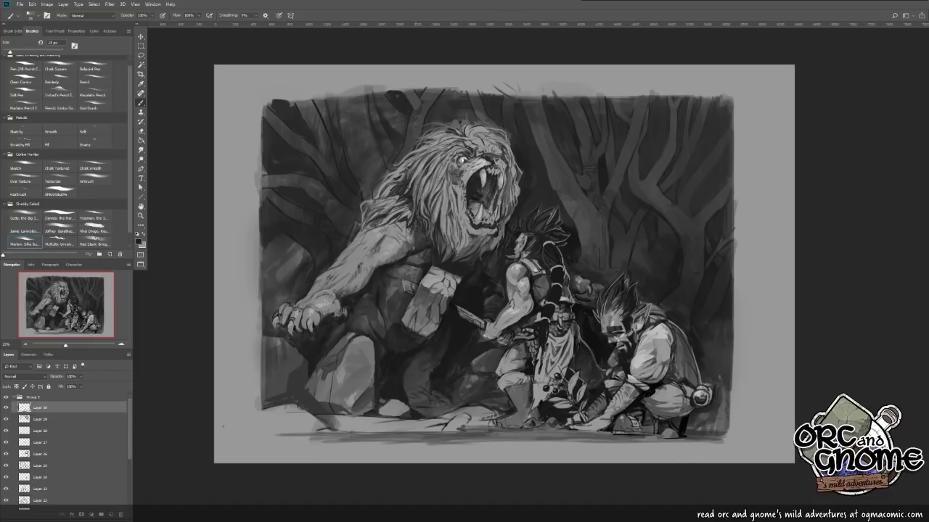
With the Chalk Textured brush, darken the ground below the lion and the orc.
left_click(60, 168)
mouse_move(505, 410)
left_mouse_down()
mouse_move(465, 429)
mouse_move(334, 431)
left_mouse_up()
left_click_drag(396, 425, 451, 422)
mouse_move(367, 409)
left_mouse_down()
mouse_move(326, 416)
mouse_move(455, 409)
left_mouse_up()
left_click_drag(398, 226, 405, 255)
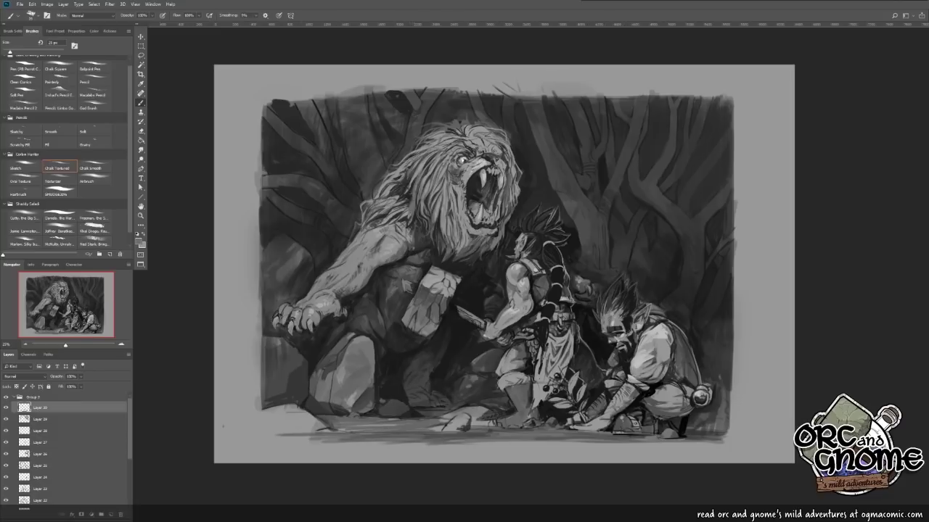
Shade the lion's chest and mane edge darker, plus the painting's right and left edges.
left_click_drag(410, 196, 406, 215)
left_click_drag(506, 149, 506, 212)
left_click_drag(473, 130, 495, 141)
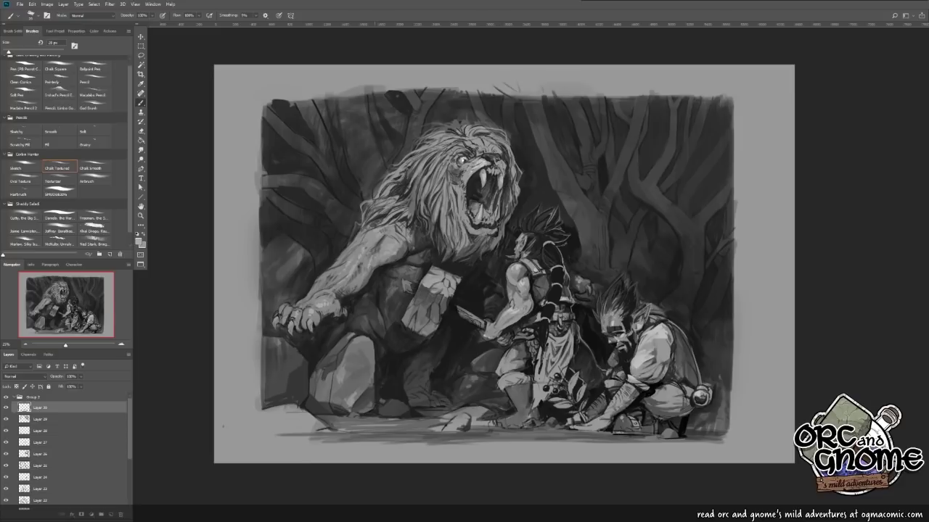
left_click_drag(726, 433, 692, 377)
left_click_drag(262, 235, 261, 260)
Add a fine dark detail near the gnome's hand and light marks on his back.
key("x")
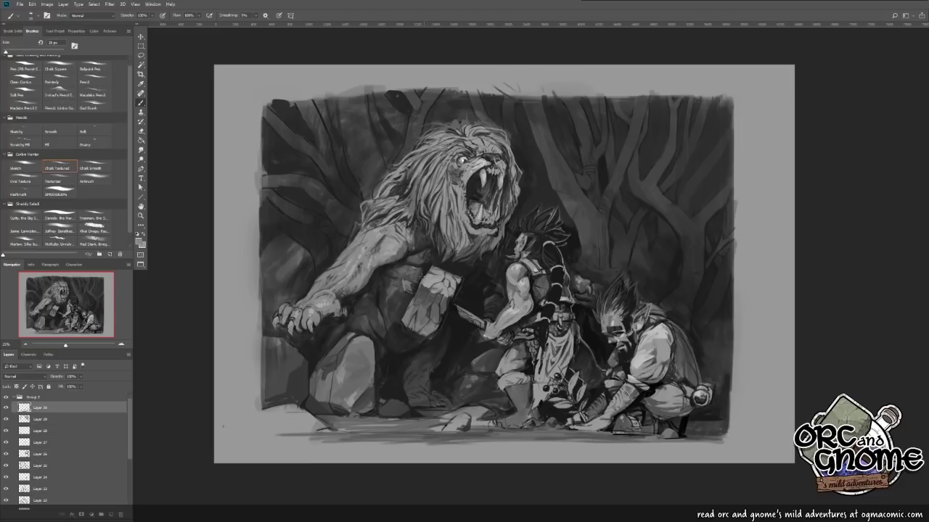
key("x")
key("x")
key("x")
key("bracketleft")
key("bracketleft")
left_click_drag(529, 386, 529, 411)
key("x")
left_click_drag(566, 261, 605, 289)
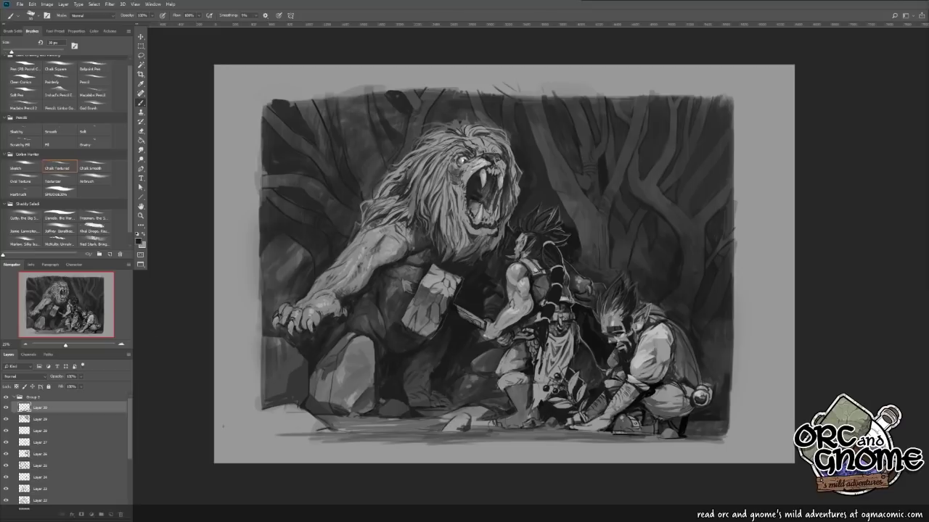
left_click(26, 243)
key("bracketright")
key("bracketright")
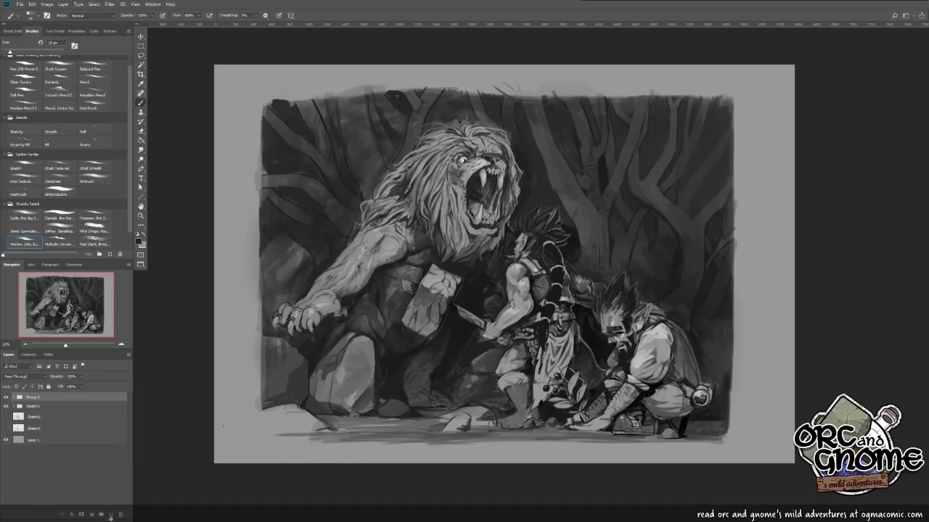
Outline the rock's edge in red.
left_click(139, 235)
left_click(526, 335)
key("b")
mouse_move(261, 335)
left_mouse_down()
mouse_move(308, 373)
mouse_move(341, 337)
mouse_move(435, 415)
left_mouse_up()
On a new layer, outline the orc's hair, cleaver, leg, back and the bottom rocks in blue.
key("ctrl+shift+alt+n")
left_click(139, 241)
left_click(465, 363)
left_click(525, 336)
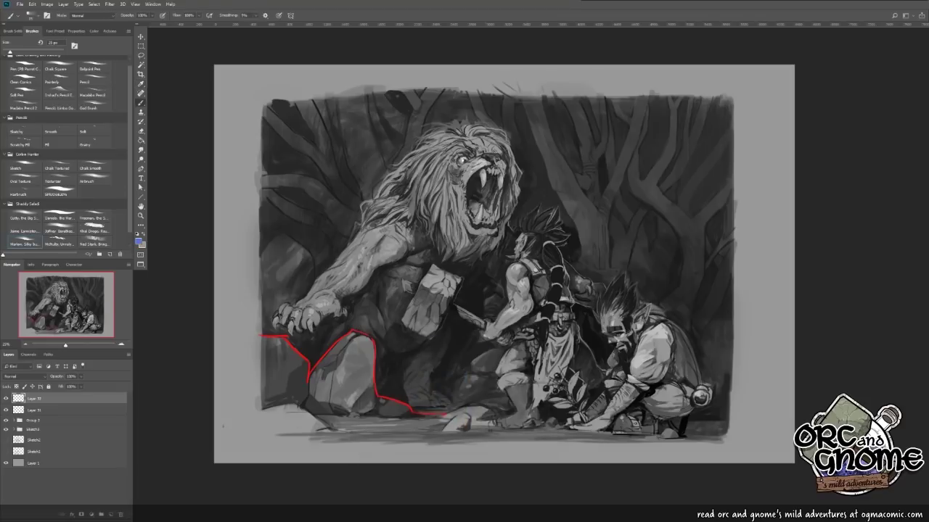
mouse_move(539, 205)
left_mouse_down()
mouse_move(507, 261)
mouse_move(508, 287)
mouse_move(435, 264)
left_mouse_up()
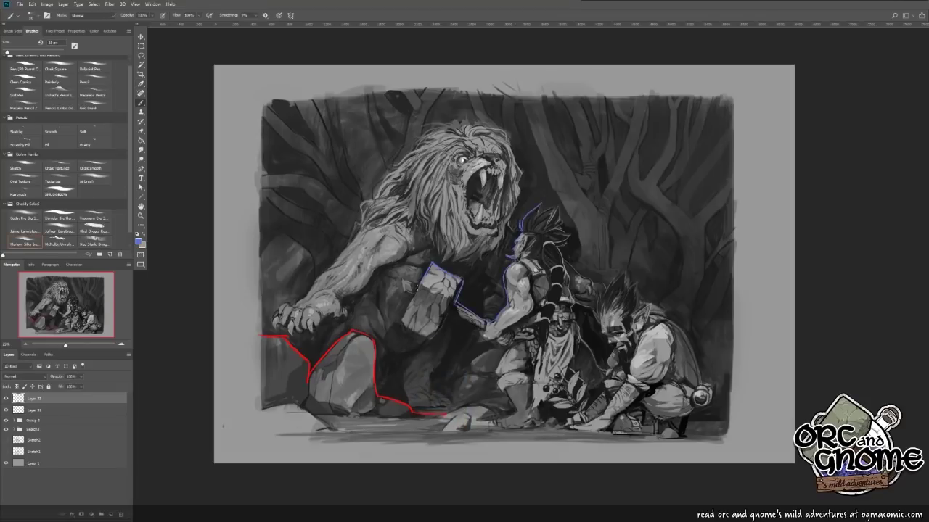
left_click_drag(403, 319, 485, 335)
left_click_drag(498, 367, 513, 413)
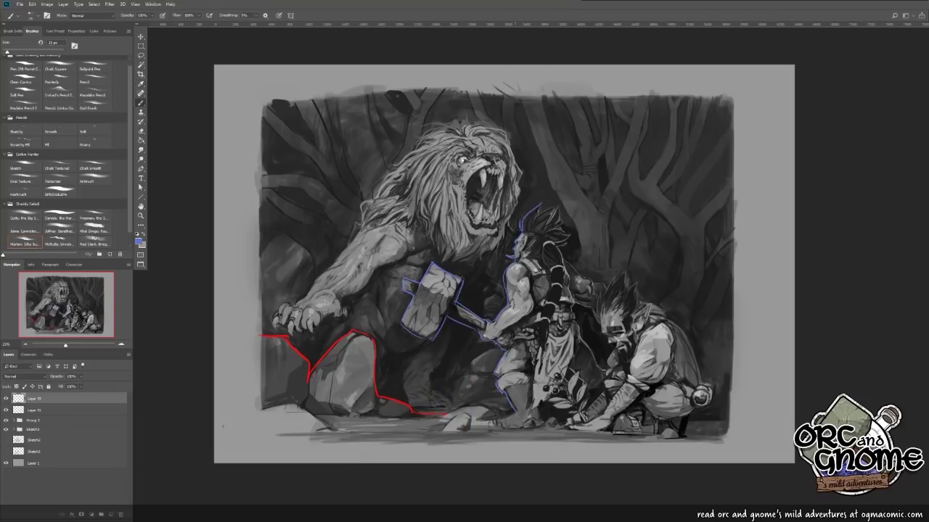
left_click_drag(263, 408, 500, 412)
left_click_drag(542, 421, 539, 401)
mouse_move(599, 371)
left_mouse_down()
mouse_move(564, 223)
mouse_move(541, 207)
left_mouse_up()
Outline the gnome, the leafy plant and a bottom ground line in yellow-green.
left_click(138, 240)
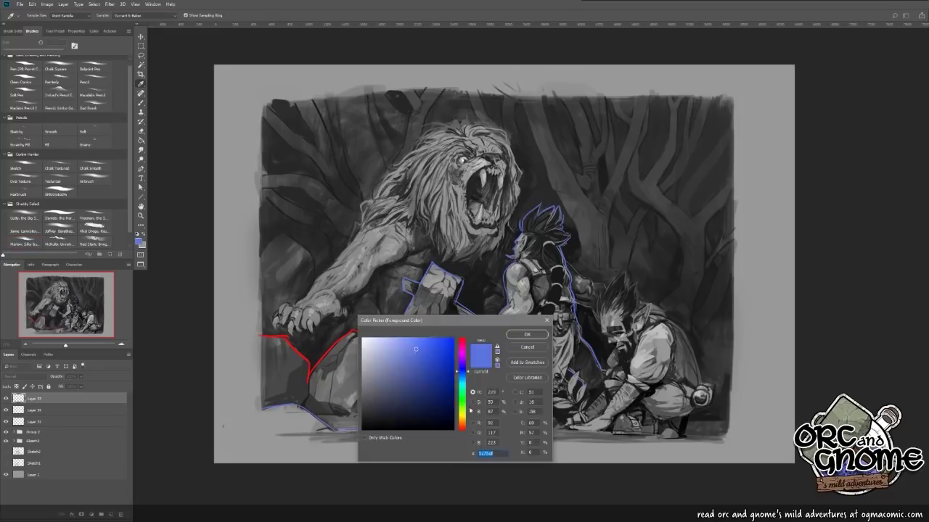
left_click(463, 412)
key("Return")
mouse_move(596, 312)
left_mouse_down()
mouse_move(627, 270)
mouse_move(671, 316)
mouse_move(700, 437)
mouse_move(614, 367)
left_mouse_up()
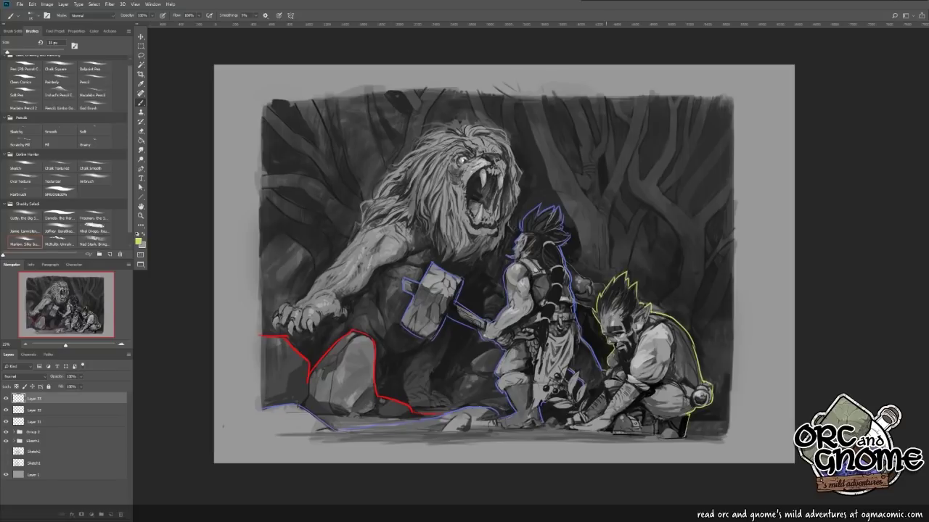
mouse_move(599, 410)
left_mouse_down()
mouse_move(578, 375)
mouse_move(548, 386)
mouse_move(552, 376)
mouse_move(563, 410)
mouse_move(531, 422)
mouse_move(277, 443)
left_mouse_up()
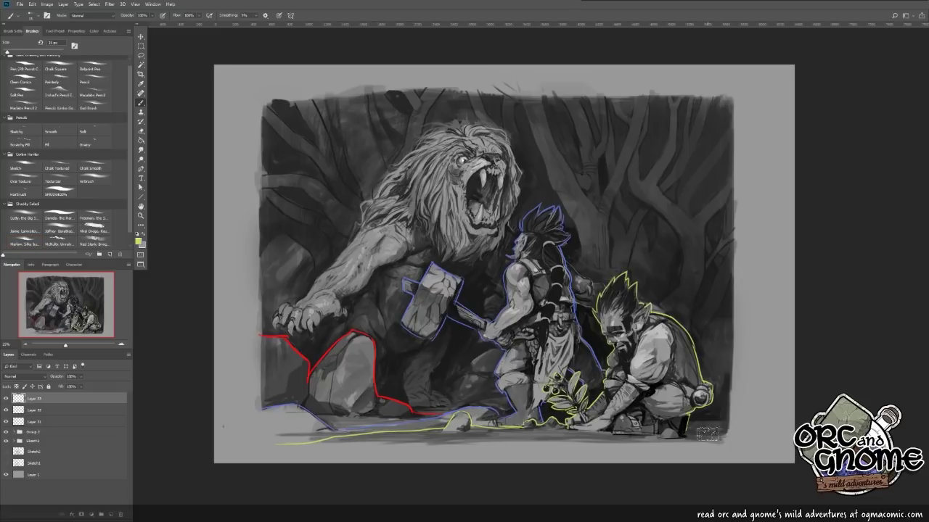
left_click_drag(609, 431, 721, 432)
On a new layer, outline the lion's mane, body, paw and back in magenta.
key("ctrl+alt+shift+n")
left_click(139, 241)
key("Return")
left_click_drag(507, 135, 523, 232)
left_click_drag(562, 258, 606, 284)
left_click_drag(506, 274, 458, 299)
left_click_drag(454, 325, 431, 404)
mouse_move(346, 322)
left_mouse_down()
mouse_move(313, 281)
mouse_move(450, 115)
mouse_move(513, 124)
left_mouse_up()
mouse_move(296, 299)
left_mouse_down()
mouse_move(316, 335)
mouse_move(345, 353)
left_mouse_up()
key(".")
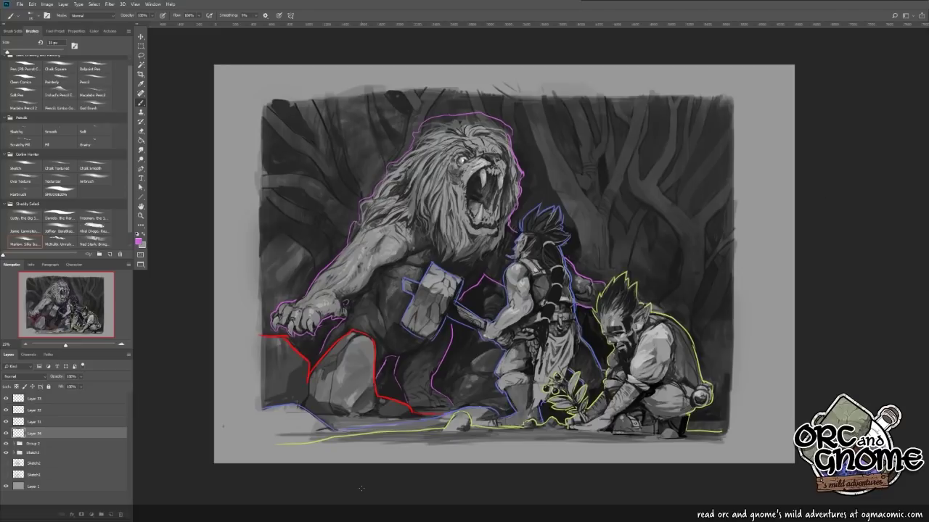
Group the four outline layers, hide the group, and marquee-select the whole artwork.
key("ctrl+g")
key("ctrl+comma")
key("m")
mouse_move(263, 104)
left_mouse_down()
mouse_move(728, 429)
mouse_move(729, 441)
left_mouse_up()
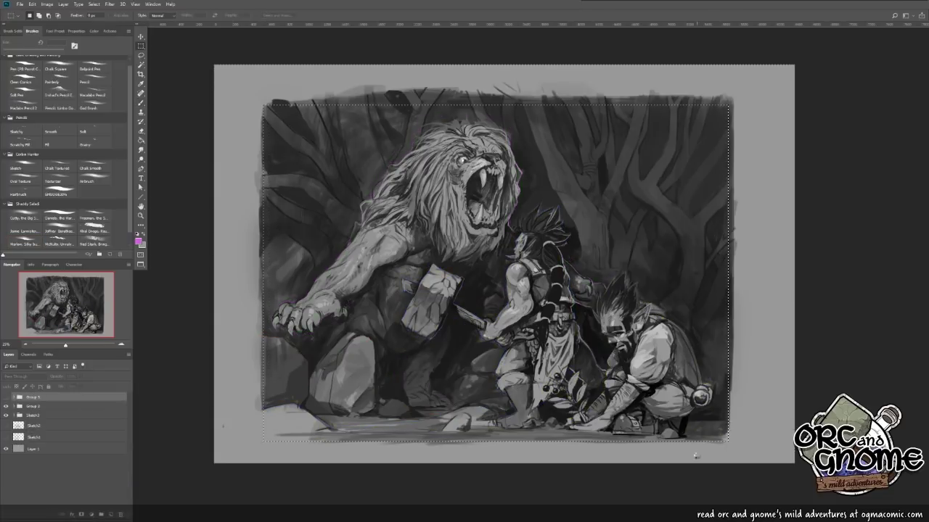
Paste a merged copy of the artwork into Group 4 over a new grey-filled layer.
left_click(92, 407)
key("ctrl+shift+c")
key("ctrl+v")
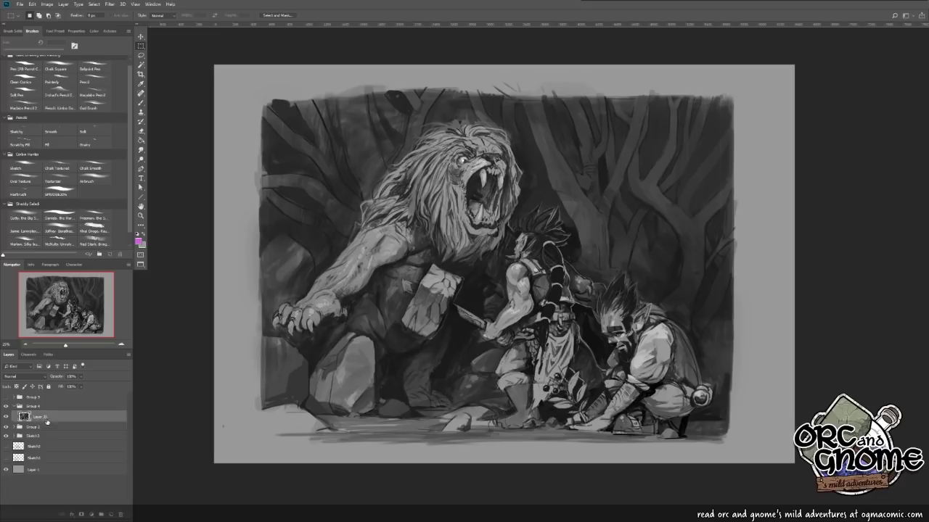
left_click(110, 513, "ctrl")
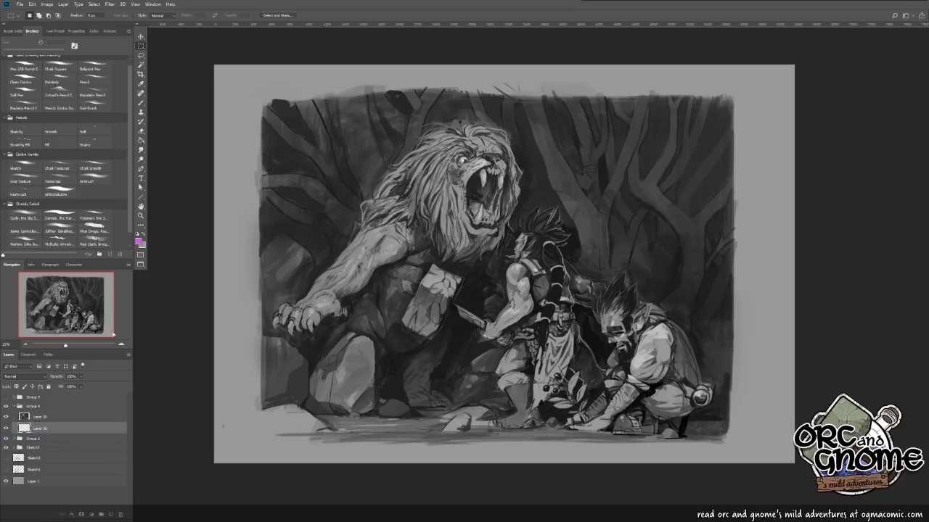
left_click(143, 236)
key("alt+BackSpace")
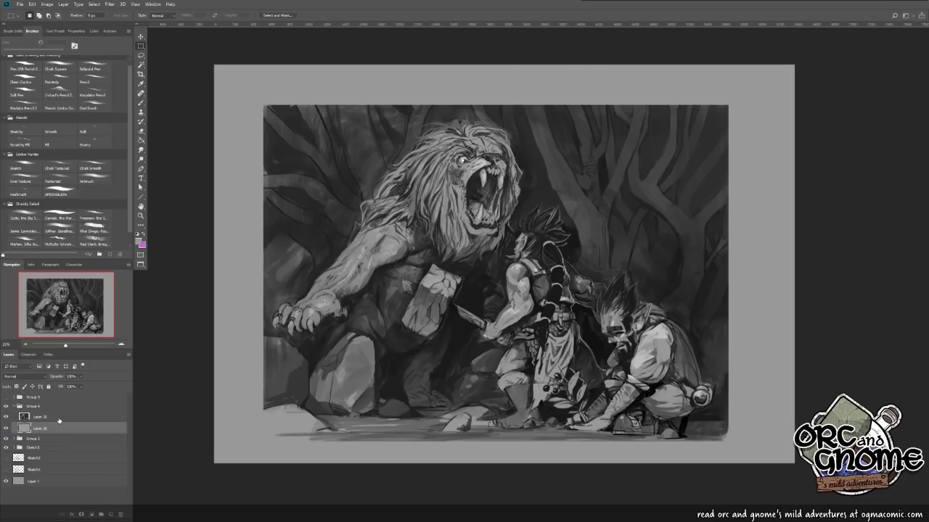
Duplicate the merged painting layer and briefly check the outlines in Group 5 before hiding them.
left_click(58, 418)
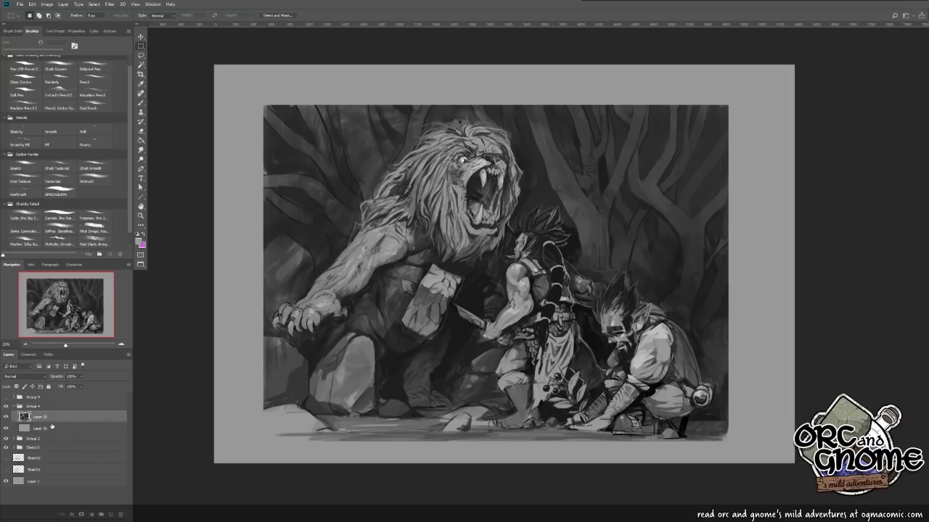
left_click_drag(52, 427, 109, 512)
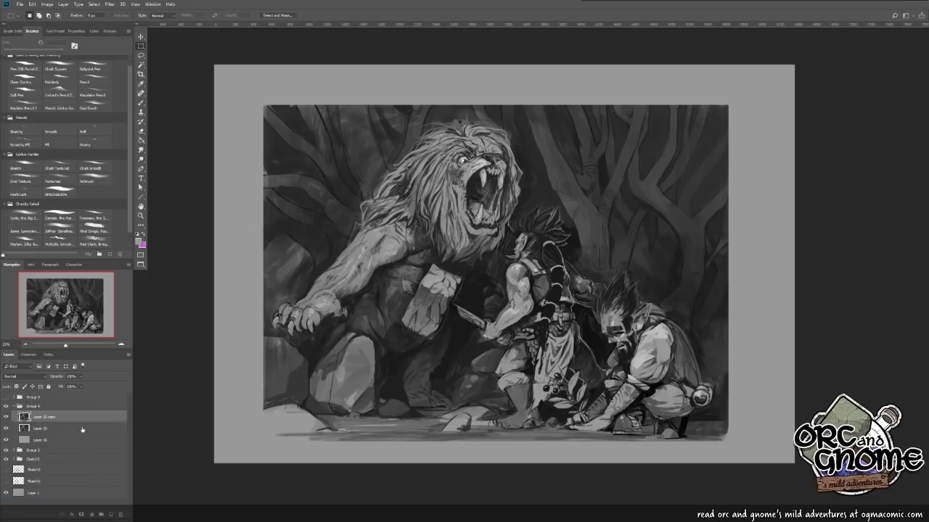
left_click(6, 397)
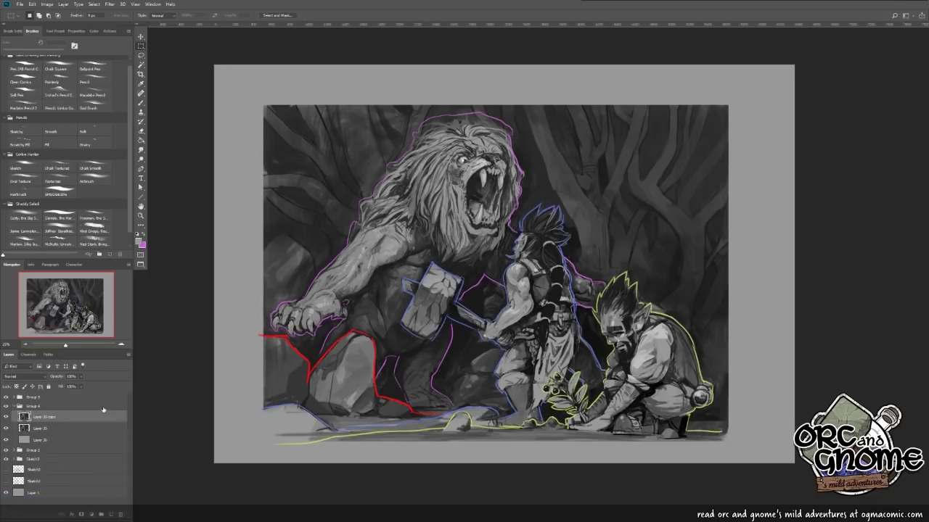
left_click(14, 397)
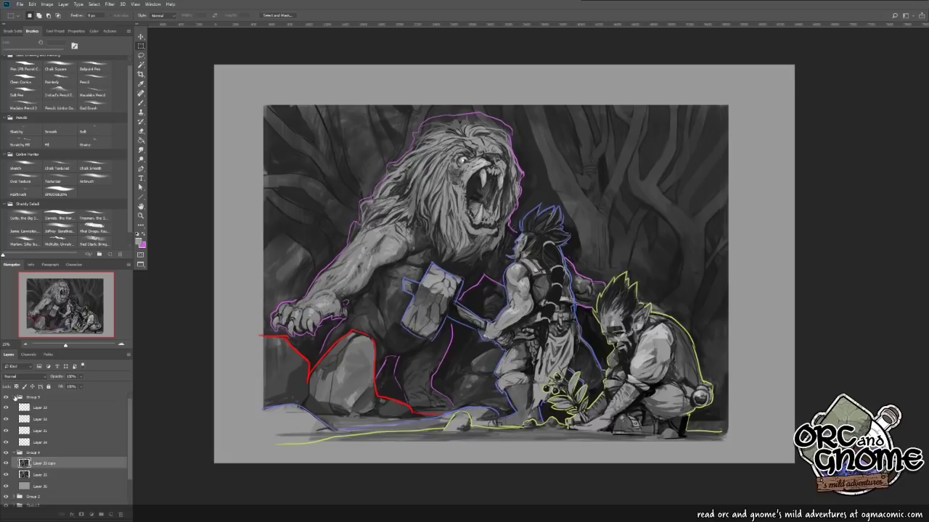
left_click(14, 398)
left_click(6, 397)
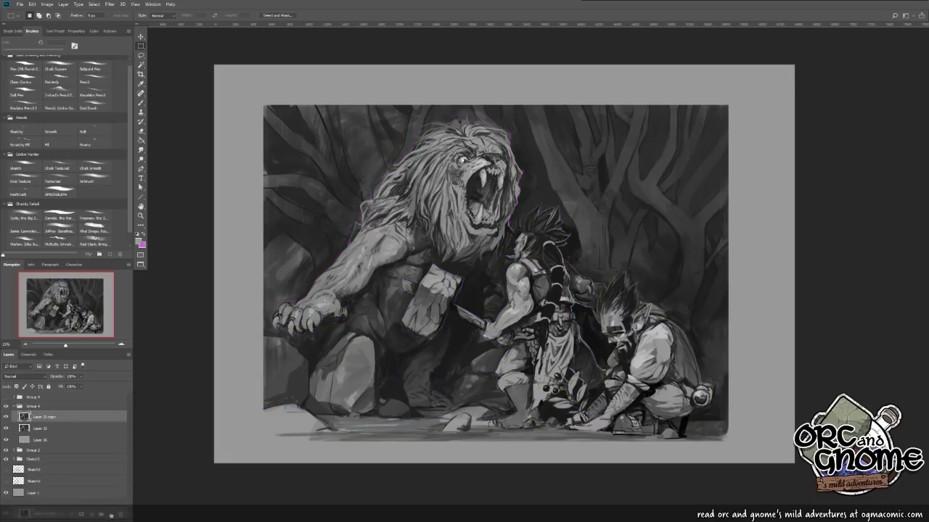
Make more copies of Layer 35 and add a magenta-filled layer above Layer 35.
key("ctrl+j")
key("ctrl+j")
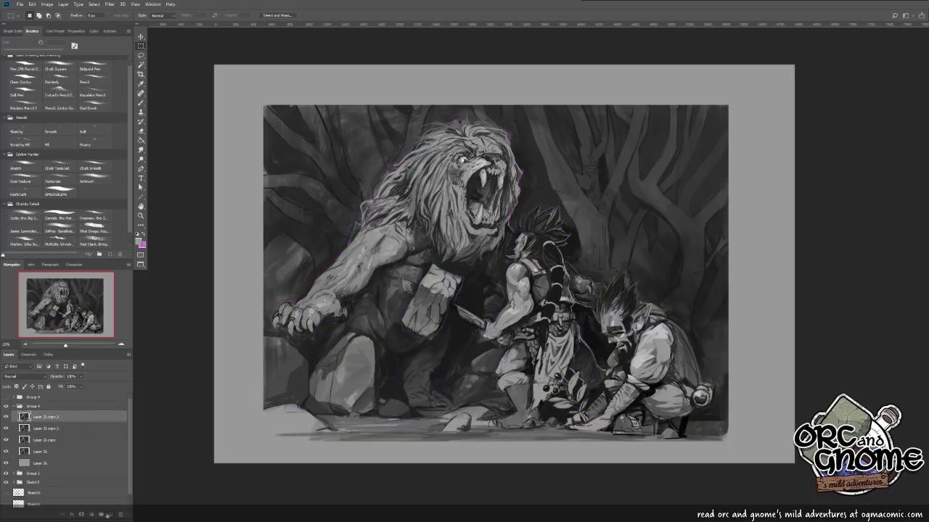
left_click(74, 441)
left_click(81, 455)
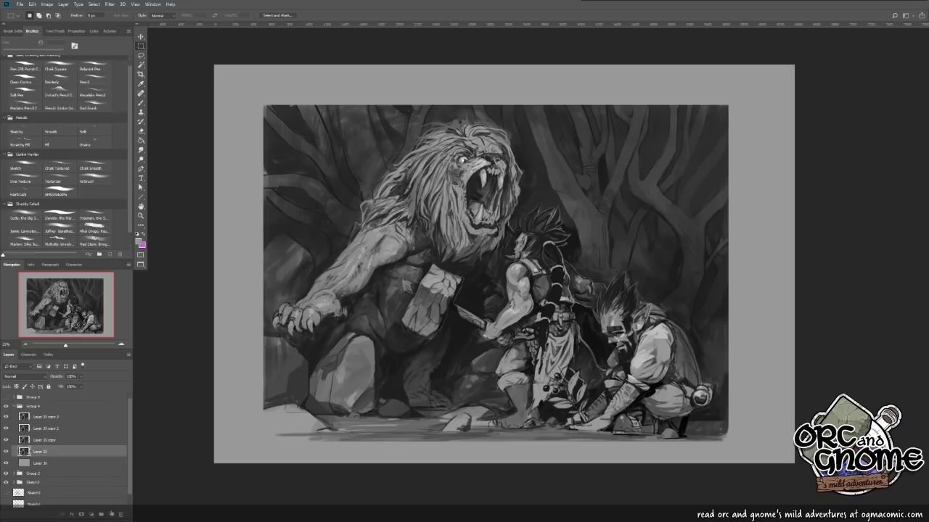
key("ctrl+shift+alt+n")
key("alt+BackSpace")
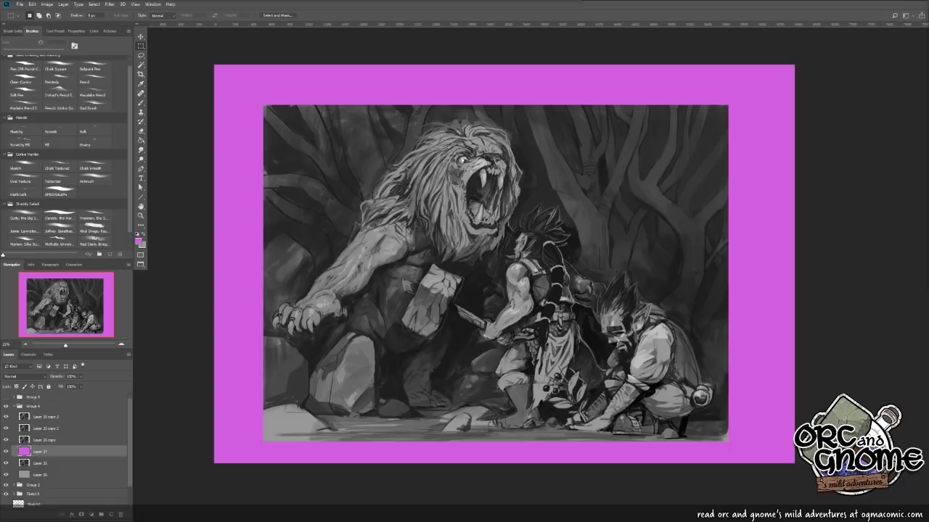
Raise the magenta backdrop's Lightness to about +58 for pale pink, then mask Layer 35 copy.
key("ctrl+u")
left_click_drag(811, 360, 827, 341)
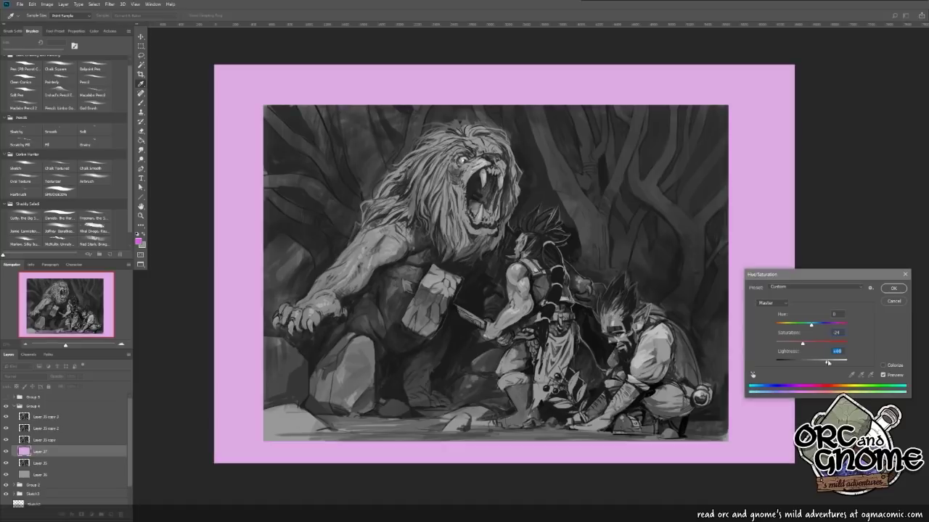
key("Return")
key("m")
left_click(51, 439)
Brush pale pink strokes along the lion's mane and down the shield's left edge.
key("b")
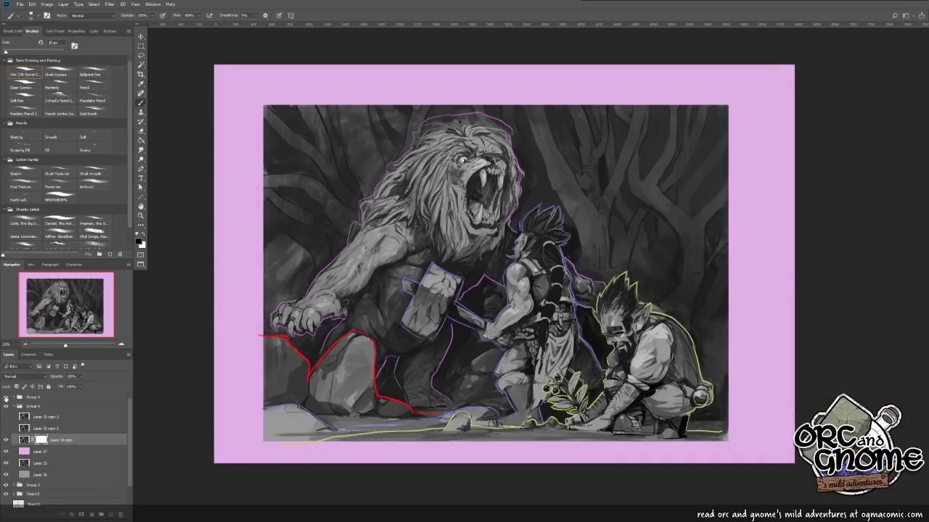
scroll(384, 254, "up", 1)
mouse_move(379, 254)
left_mouse_down()
mouse_move(399, 311)
mouse_move(392, 357)
mouse_move(250, 180)
mouse_move(464, 320)
mouse_move(429, 343)
mouse_move(451, 369)
mouse_move(577, 356)
left_mouse_up()
left_click_drag(382, 318, 368, 326)
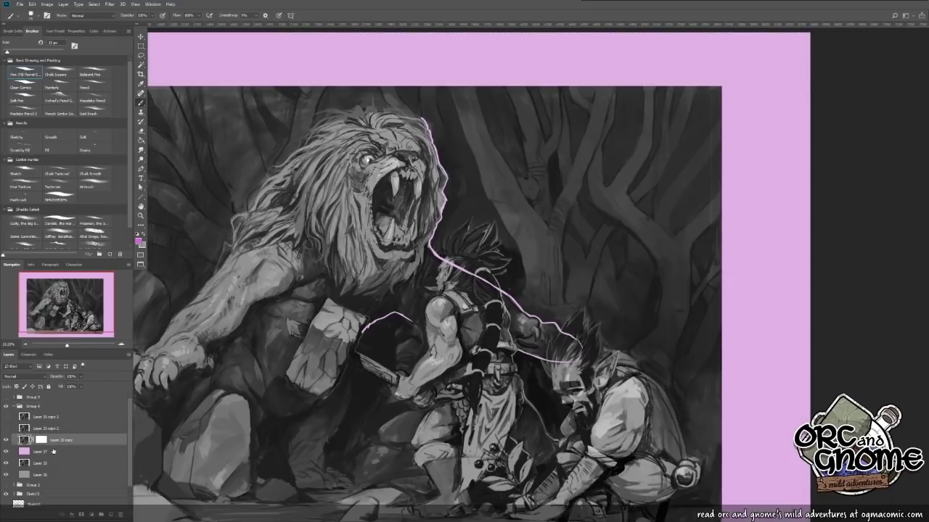
key("d")
left_click_drag(353, 376, 334, 437)
key("bracketleft")
key("bracketleft")
left_click_drag(363, 332, 331, 439)
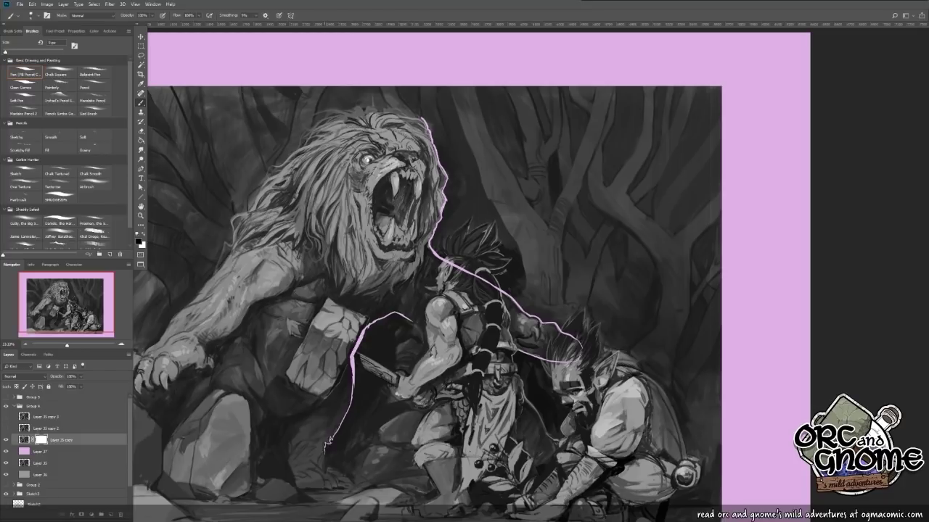
scroll(326, 439, "up", 1)
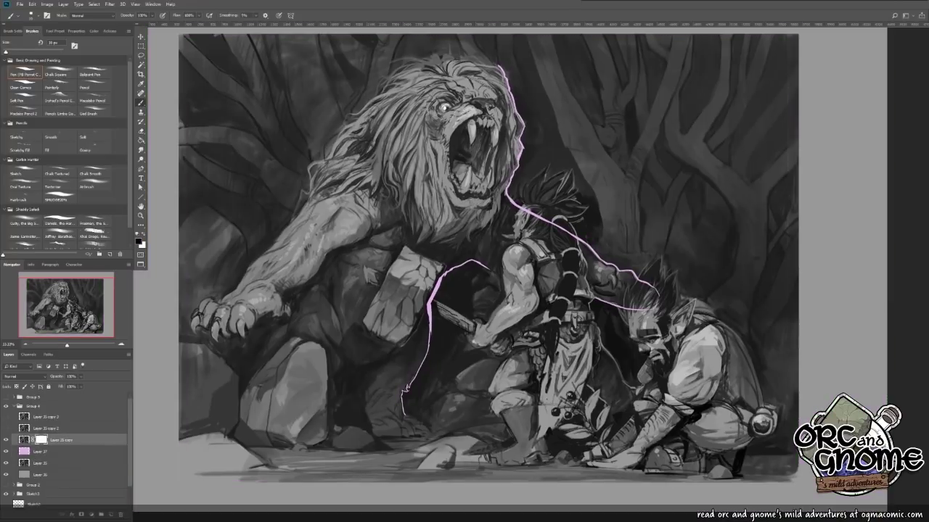
left_click_drag(358, 396, 374, 433)
Trace a pink rim along the mane's top, down the lion's side and over its paw.
left_click_drag(465, 262, 526, 483)
mouse_move(564, 287)
left_mouse_down()
mouse_move(449, 285)
mouse_move(435, 319)
mouse_move(414, 335)
left_mouse_up()
left_click_drag(464, 262, 456, 204)
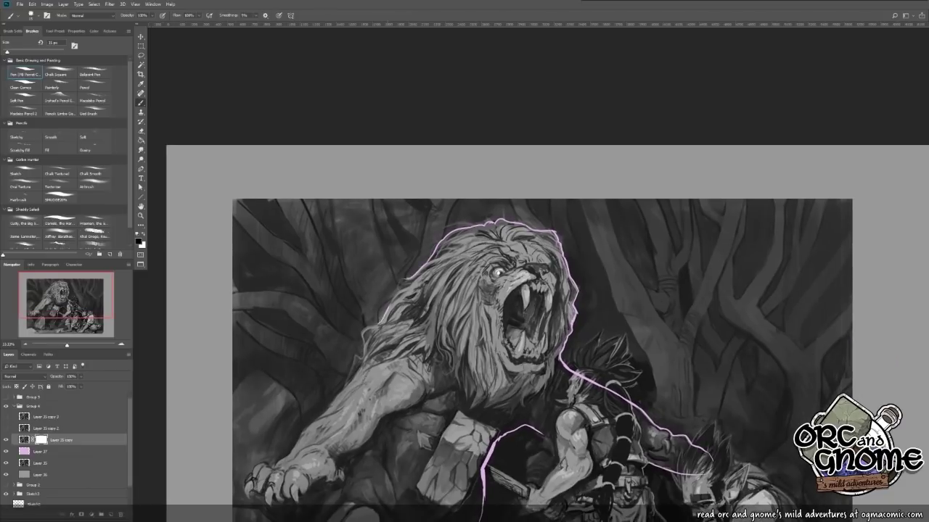
left_click_drag(381, 320, 359, 334)
left_click_drag(464, 261, 528, 222)
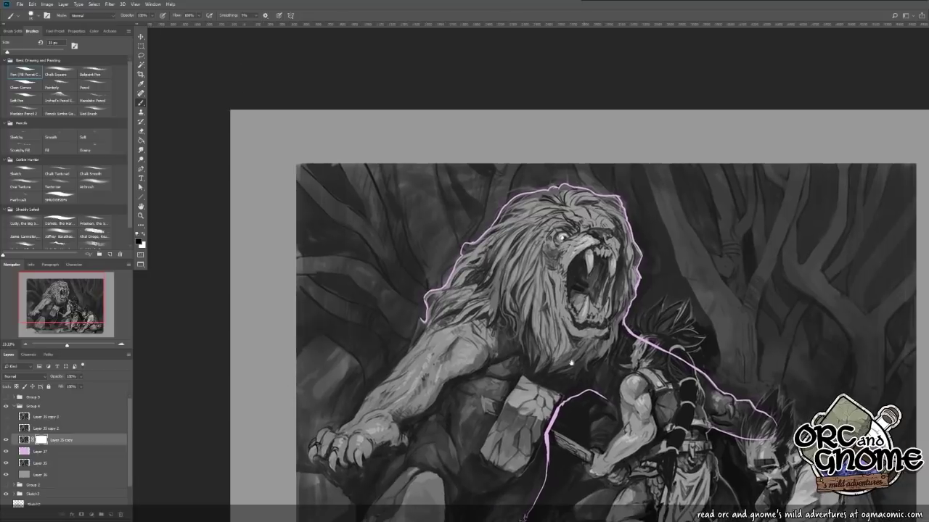
mouse_move(425, 319)
left_mouse_down()
mouse_move(421, 339)
mouse_move(379, 386)
left_mouse_up()
left_click_drag(528, 222, 566, 162)
left_click_drag(395, 350, 376, 365)
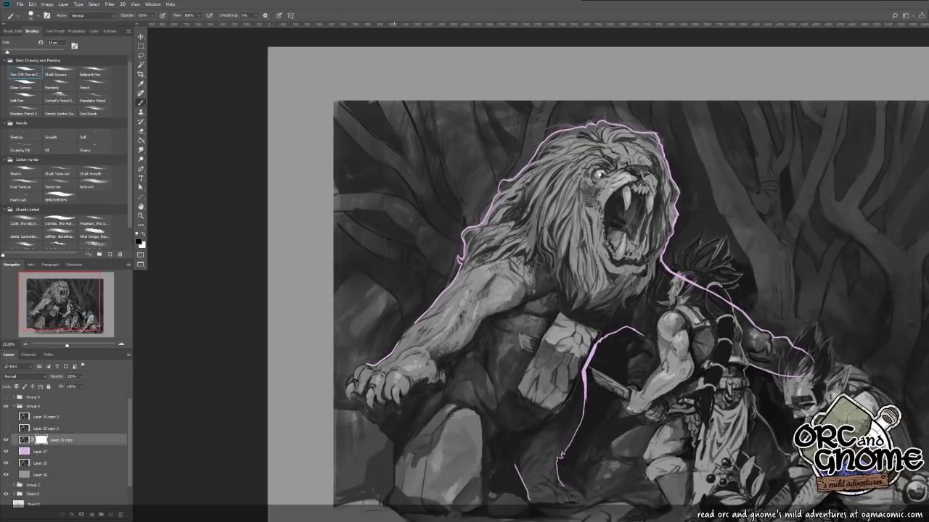
left_click_drag(416, 321, 394, 347)
mouse_move(465, 262)
left_mouse_down()
mouse_move(420, 152)
mouse_move(419, 198)
left_mouse_up()
left_click_drag(354, 337, 328, 348)
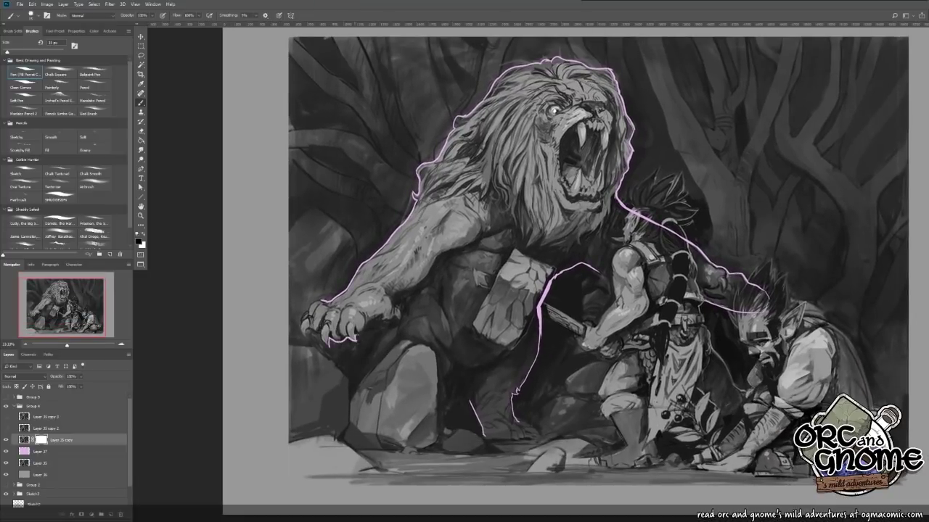
left_click_drag(391, 318, 366, 330)
Start painting pink over the lower rocks with an enlarged brush.
left_click_drag(428, 425, 598, 466)
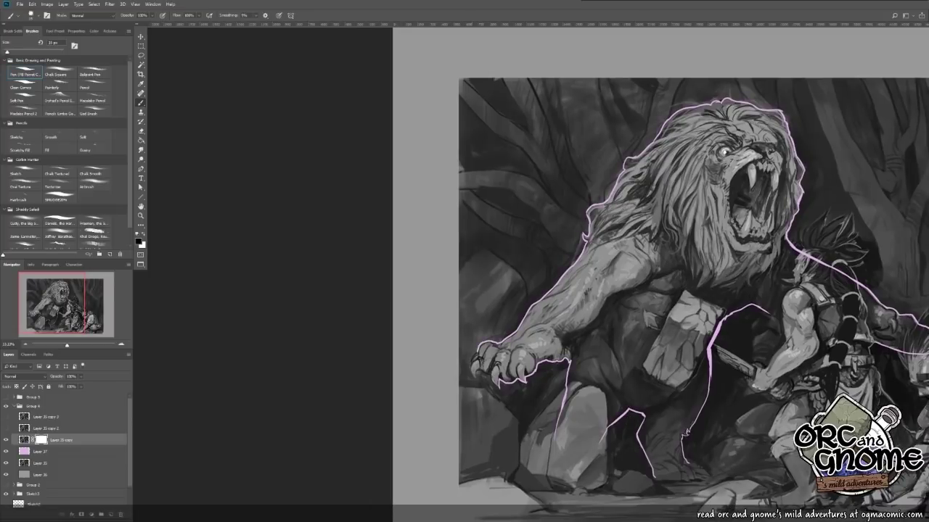
scroll(609, 275, "right", 3)
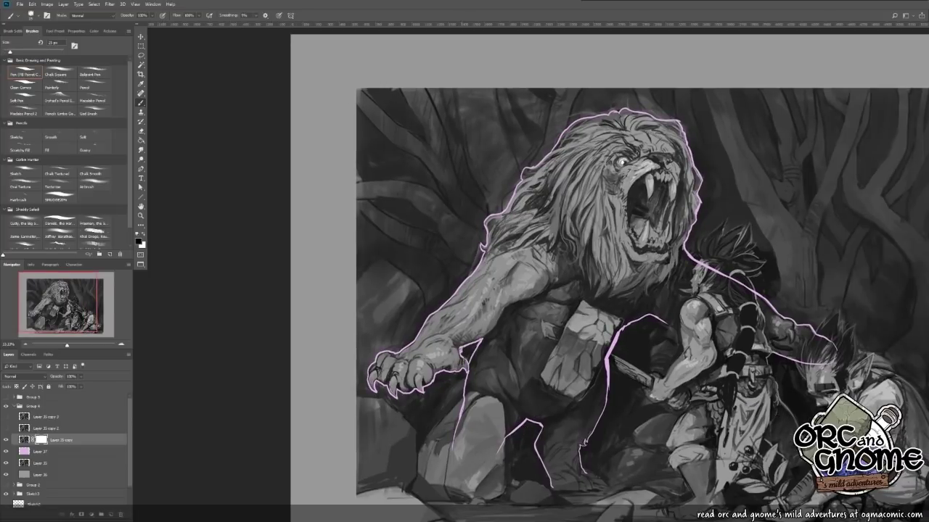
left_click_drag(609, 276, 590, 223)
mouse_move(511, 371)
left_mouse_down()
mouse_move(484, 395)
mouse_move(520, 386)
mouse_move(479, 434)
mouse_move(528, 441)
mouse_move(482, 463)
left_mouse_up()
key("bracketright")
key("bracketright")
Paint pink over the lower-left rock and near the lion's paw with a smaller brush.
key("bracketleft")
key("bracketleft")
left_click_drag(434, 339, 417, 457)
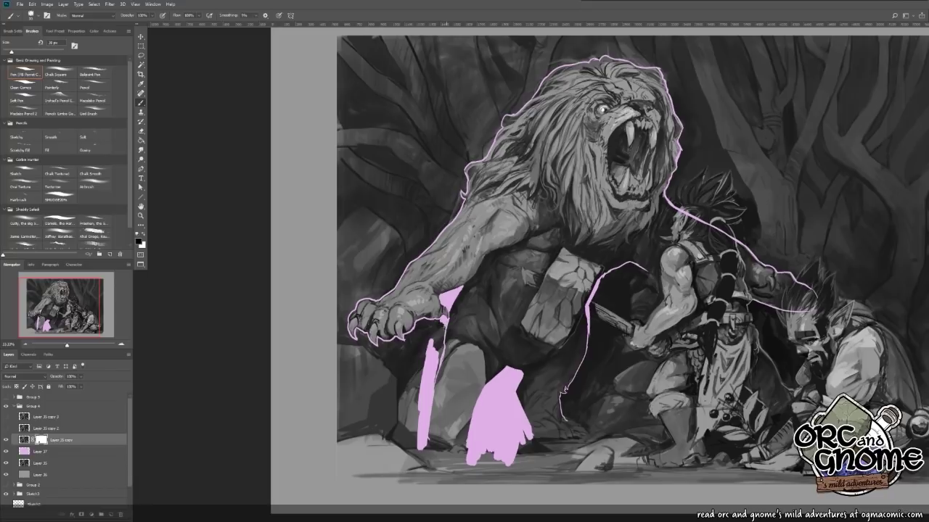
mouse_move(441, 326)
left_mouse_down()
mouse_move(435, 389)
mouse_move(434, 357)
left_mouse_up()
left_click_drag(434, 357, 524, 394)
left_click_drag(508, 354, 529, 371)
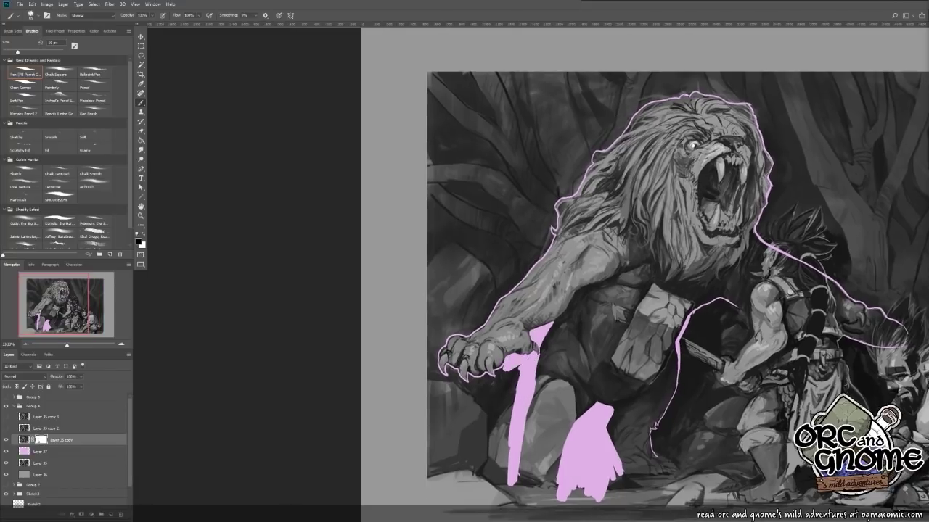
key("bracketleft")
mouse_move(510, 377)
left_mouse_down()
mouse_move(486, 487)
mouse_move(498, 370)
mouse_move(503, 387)
mouse_move(471, 387)
left_mouse_up()
key("bracketleft")
key("bracketleft")
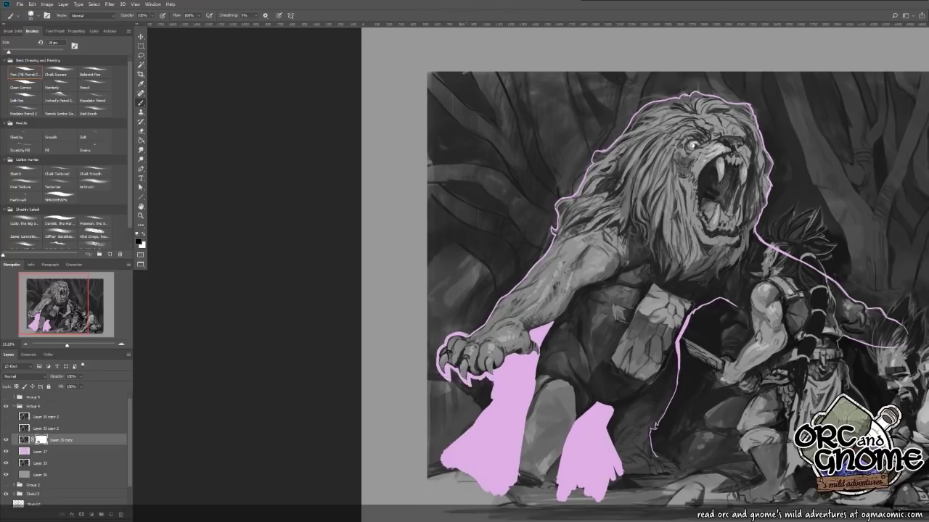
Mask pink along the lion's arm and mane edges and below the arm.
mouse_move(499, 313)
left_mouse_down()
mouse_move(540, 250)
mouse_move(397, 404)
left_mouse_up()
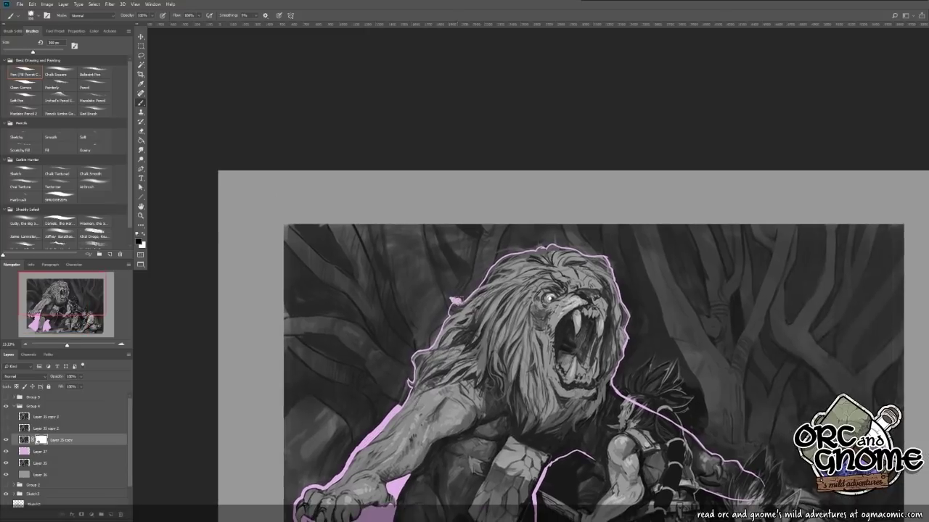
left_click_drag(451, 302, 484, 262)
key("bracketleft")
left_click_drag(455, 297, 429, 342)
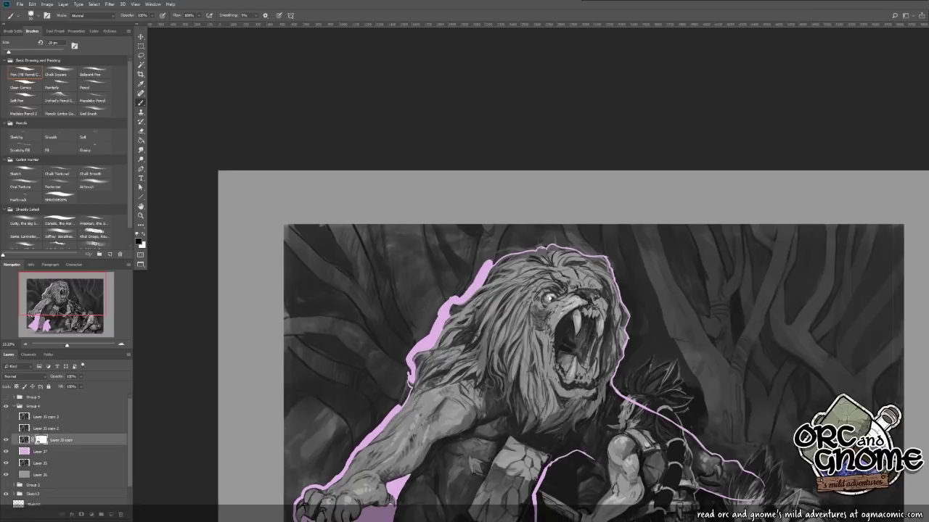
key("bracketright")
key("bracketright")
key("bracketright")
left_click_drag(407, 363, 425, 331)
mouse_move(425, 331)
left_mouse_down()
mouse_move(347, 444)
mouse_move(430, 324)
mouse_move(374, 352)
mouse_move(384, 370)
mouse_move(378, 410)
left_mouse_up()
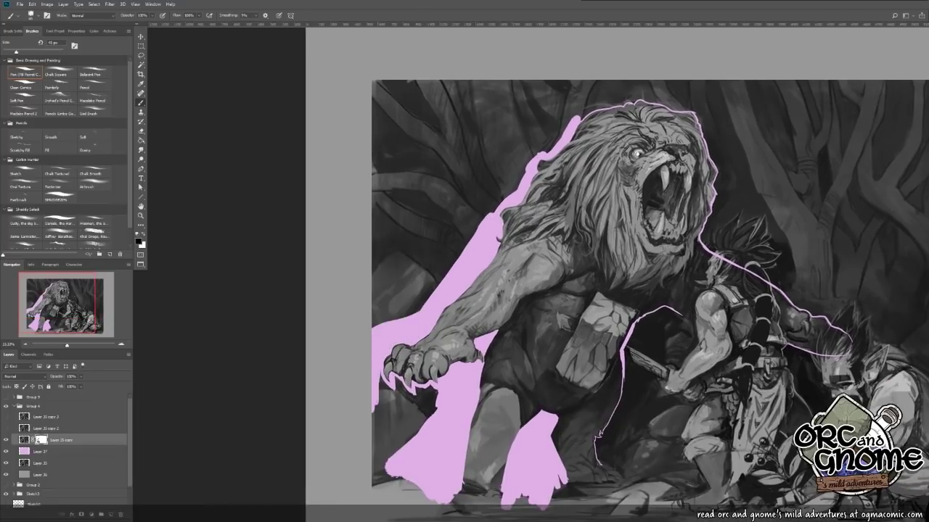
Fill the gaps around the lion's claw and beside the sword arm with pink.
mouse_move(380, 374)
left_mouse_down()
mouse_move(392, 457)
mouse_move(428, 508)
left_mouse_up()
key("bracketright")
key("bracketright")
key("bracketleft")
key("bracketleft")
key("bracketleft")
key("bracketleft")
key("bracketleft")
mouse_move(377, 417)
left_mouse_down()
mouse_move(399, 377)
mouse_move(431, 395)
mouse_move(335, 388)
mouse_move(161, 421)
left_mouse_up()
mouse_move(407, 398)
left_mouse_down()
mouse_move(363, 435)
mouse_move(362, 494)
mouse_move(421, 371)
mouse_move(395, 421)
left_mouse_up()
key("period")
key("bracketleft")
key("bracketleft")
key("bracketright")
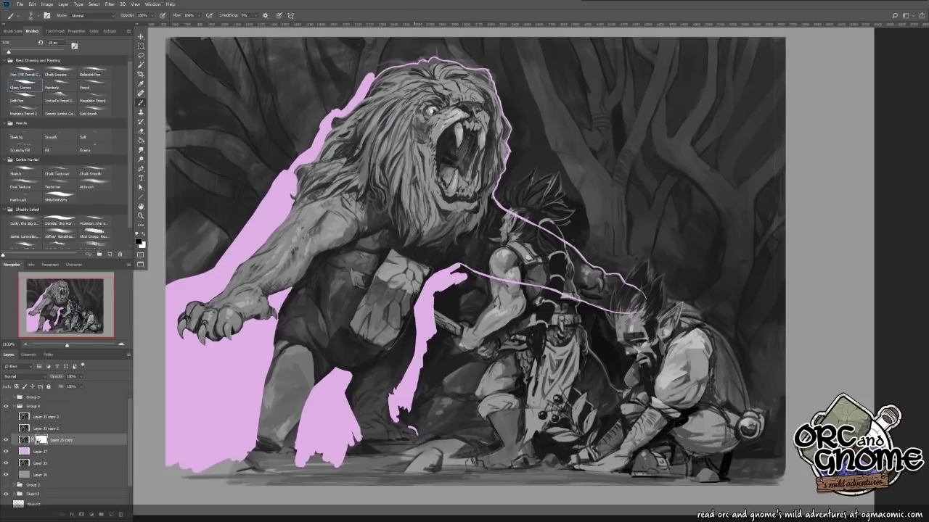
scroll(464, 261, "left", 5)
key("bracketright")
Paint a pink band across toward the gnome's head and between the mane and gnome's arm.
left_click_drag(555, 382, 563, 396)
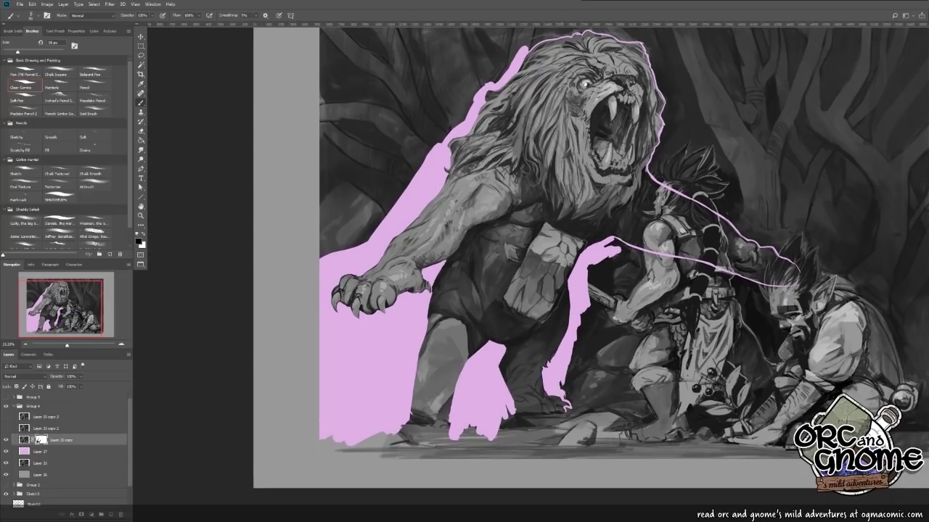
mouse_move(613, 246)
left_mouse_down()
mouse_move(671, 263)
mouse_move(460, 290)
left_mouse_up()
left_click_drag(464, 290, 648, 331)
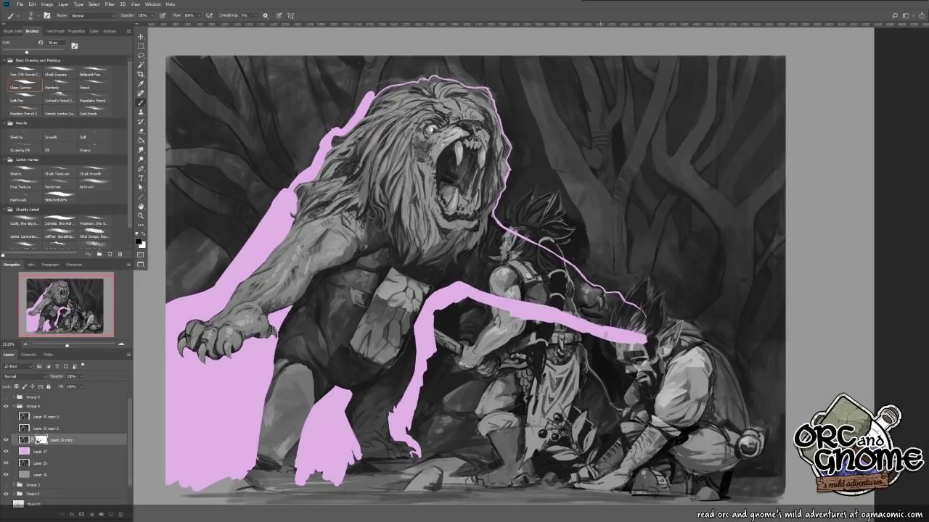
key("ctrl+z")
mouse_move(540, 310)
left_mouse_down()
mouse_move(656, 332)
mouse_move(601, 328)
mouse_move(648, 319)
mouse_move(673, 335)
left_mouse_up()
left_click_drag(653, 334, 540, 447)
key("bracketright")
mouse_move(410, 288)
left_mouse_down()
mouse_move(395, 336)
mouse_move(495, 366)
mouse_move(468, 388)
left_mouse_up()
key("bracketleft")
mouse_move(521, 359)
left_mouse_down()
mouse_move(537, 331)
mouse_move(568, 310)
left_mouse_up()
With a larger brush, cover the area between the lion and the figures in pink.
key("bracketright")
key("bracketright")
mouse_move(592, 367)
left_mouse_down()
mouse_move(551, 326)
mouse_move(391, 395)
left_mouse_up()
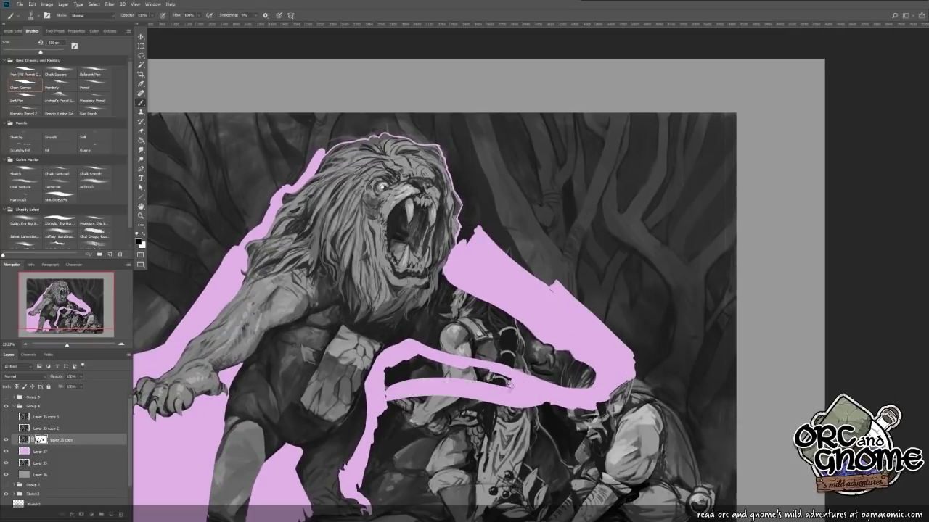
mouse_move(508, 384)
left_mouse_down()
mouse_move(392, 363)
mouse_move(377, 493)
mouse_move(435, 399)
left_mouse_up()
mouse_move(479, 377)
left_mouse_down()
mouse_move(761, 291)
mouse_move(565, 304)
left_mouse_up()
left_click_drag(566, 305, 537, 439)
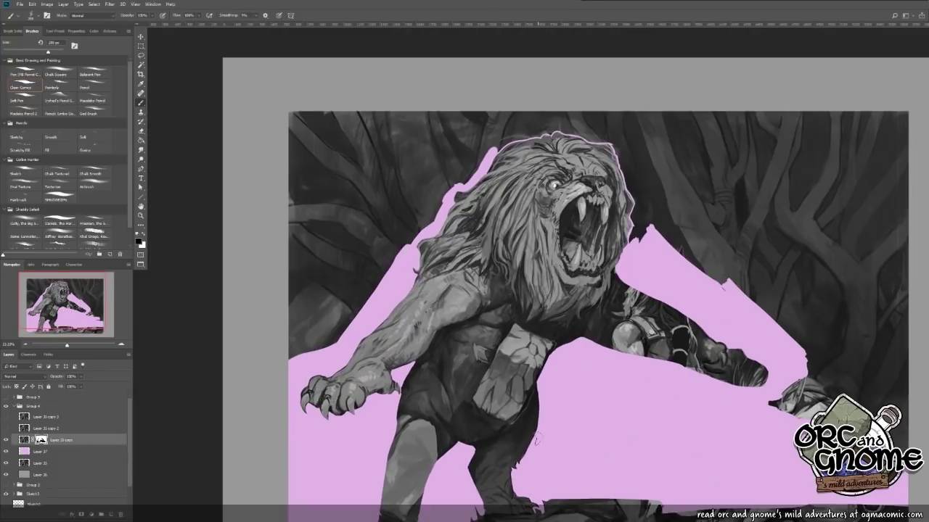
left_click_drag(508, 348, 509, 432)
mouse_move(367, 447)
left_mouse_down()
mouse_move(297, 319)
mouse_move(906, 210)
left_mouse_up()
mouse_move(642, 290)
left_mouse_down()
mouse_move(632, 330)
mouse_move(635, 312)
left_mouse_up()
mouse_move(635, 312)
left_mouse_down()
mouse_move(494, 358)
mouse_move(505, 359)
left_mouse_up()
Paint pink along the mane's right edge and over the dark trees beside the lion.
key("bracketright")
key("bracketright")
key("bracketleft")
mouse_move(486, 311)
left_mouse_down()
mouse_move(480, 276)
mouse_move(559, 341)
mouse_move(333, 347)
mouse_move(508, 363)
mouse_move(435, 450)
mouse_move(377, 450)
left_mouse_up()
key("bracketleft")
key("bracketright")
key("bracketright")
key("bracketright")
mouse_move(661, 408)
left_mouse_down()
mouse_move(299, 349)
mouse_move(239, 287)
mouse_move(559, 320)
mouse_move(348, 352)
left_mouse_up()
left_click_drag(455, 495, 496, 394)
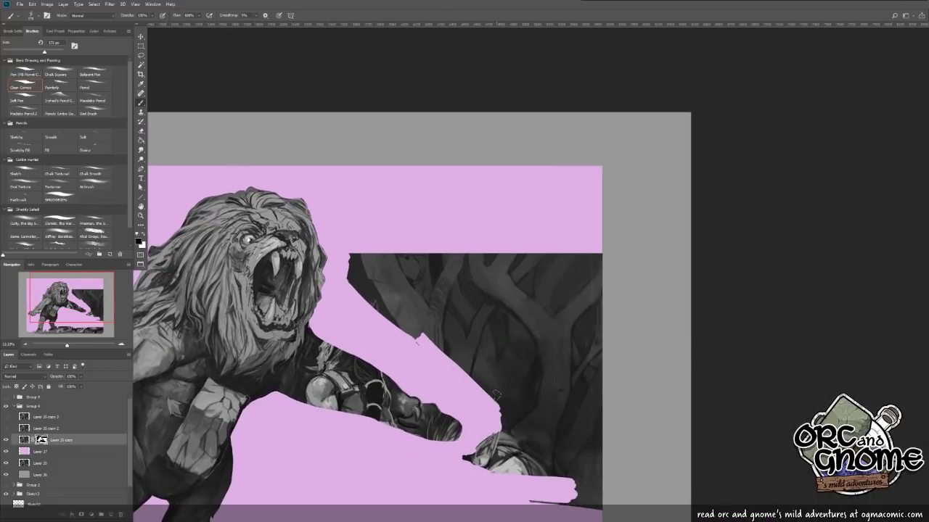
left_click_drag(407, 283, 551, 378)
scroll(394, 208, "up", 5)
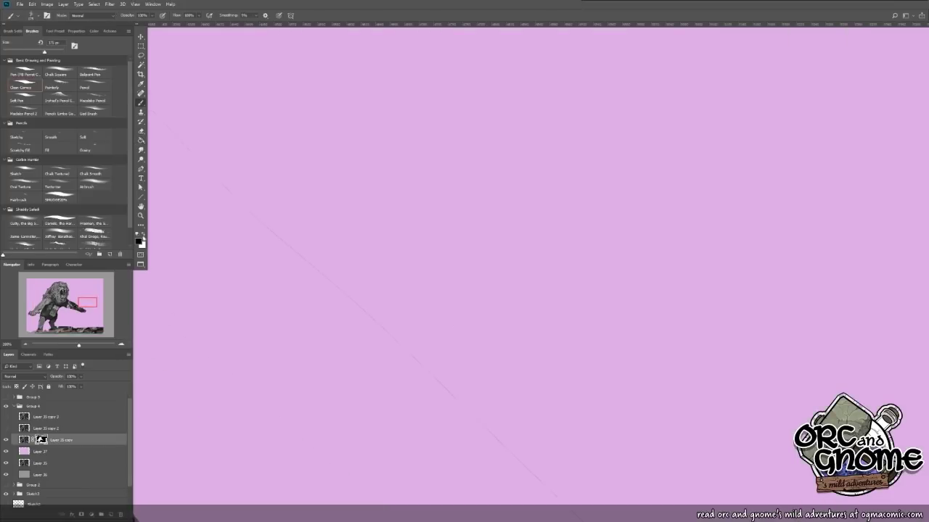
Undo the stray arrow and plus marks, restore the strokes, and fit the canvas with Ctrl+0.
key("bracketleft")
key("bracketleft")
key("bracketleft")
key("bracketleft")
left_click_drag(533, 253, 452, 345)
left_click_drag(452, 312, 475, 336)
left_click_drag(556, 212, 560, 268)
left_click_drag(543, 240, 568, 236)
key("ctrl+z")
key("ctrl+z")
key("ctrl+z")
key("ctrl+minus")
key("ctrl+minus")
key("ctrl+minus")
key("ctrl+shift+z")
key("ctrl+shift+z")
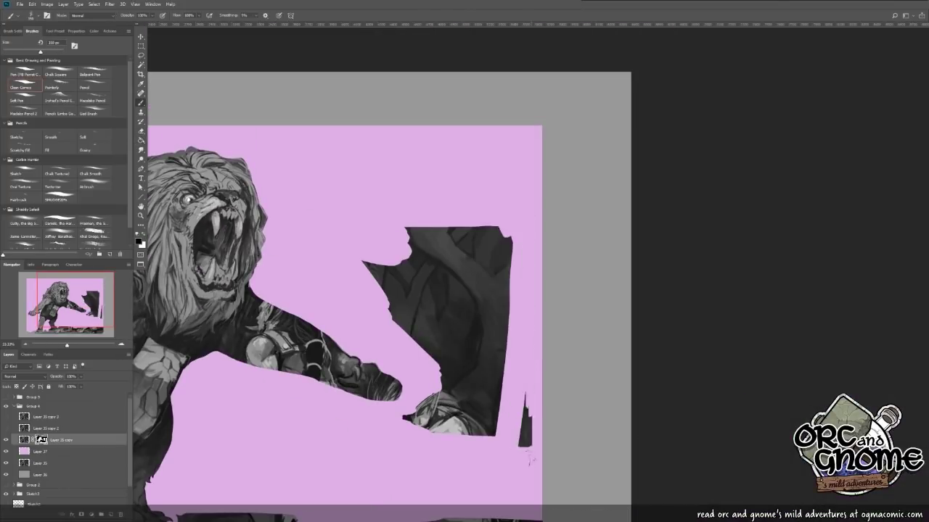
key("ctrl+shift+z")
key("ctrl+shift+z")
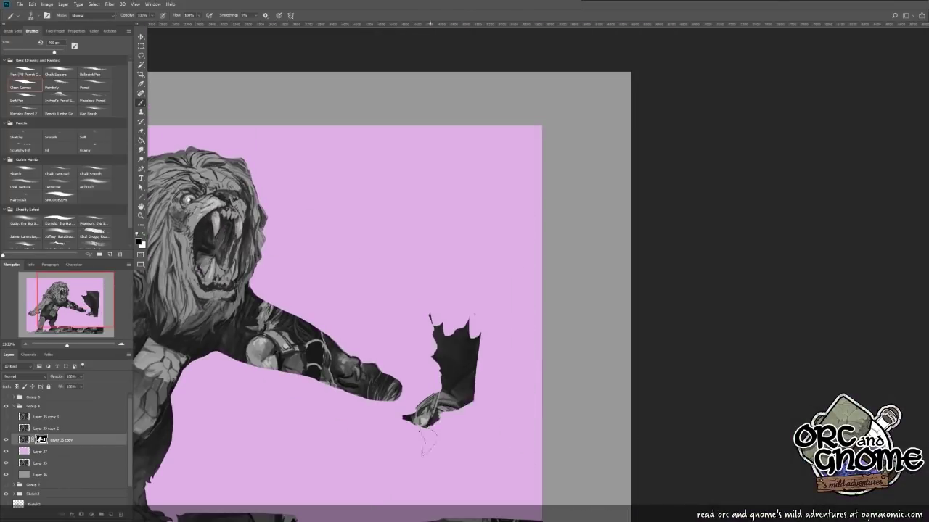
key("ctrl+0")
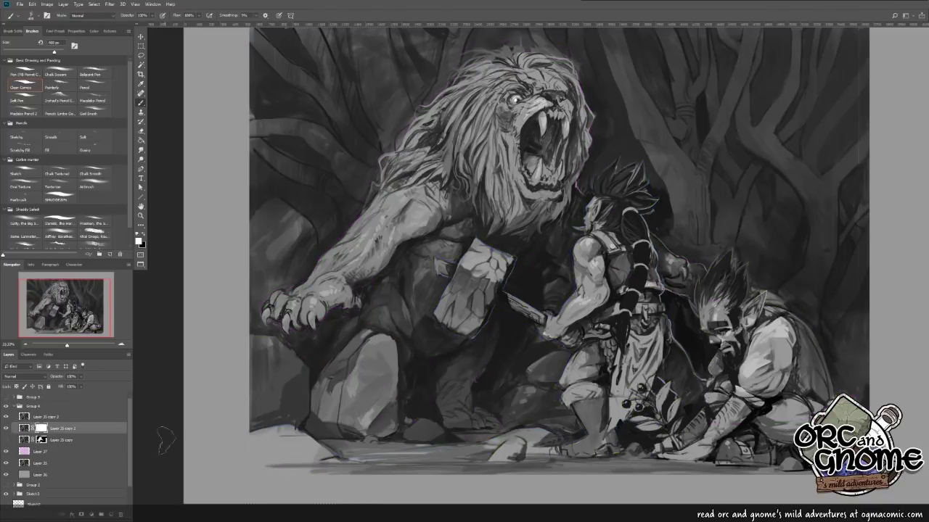
Fill a pink wedge over the rock under the lion's paw and along its base.
mouse_move(276, 330)
left_mouse_down()
mouse_move(312, 366)
mouse_move(313, 386)
left_mouse_up()
left_click_drag(370, 326, 314, 377)
left_click_drag(251, 330, 366, 330)
left_click_drag(320, 348, 317, 377)
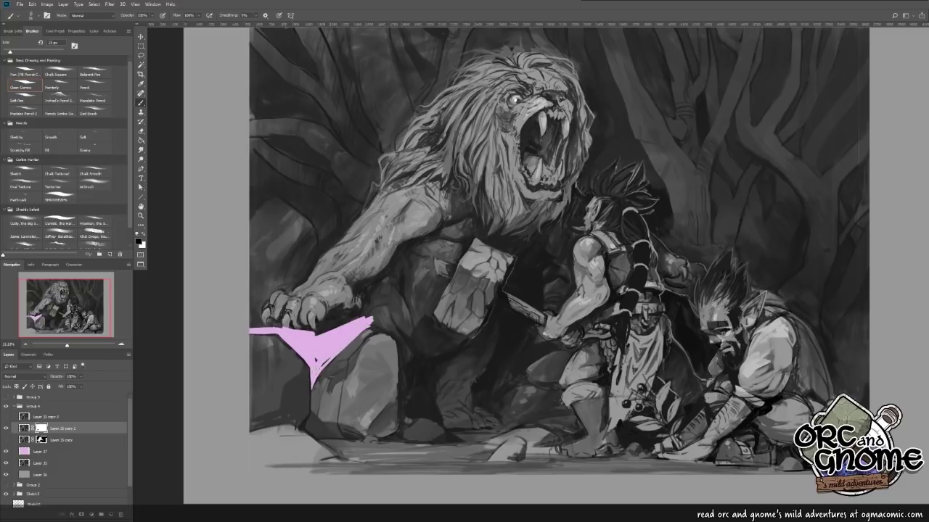
mouse_move(380, 326)
left_mouse_down()
mouse_move(400, 341)
mouse_move(401, 363)
left_mouse_up()
mouse_move(403, 425)
left_mouse_down()
mouse_move(444, 422)
mouse_move(488, 439)
mouse_move(512, 438)
left_mouse_up()
left_click_drag(401, 354, 404, 421)
mouse_move(251, 324)
left_mouse_down()
mouse_move(383, 318)
mouse_move(407, 425)
mouse_move(718, 440)
left_mouse_up()
Enlarge the brush to about 500 px and sweep pink across the lower frame.
key("]")
mouse_move(413, 405)
left_mouse_down()
mouse_move(395, 299)
mouse_move(250, 311)
mouse_move(703, 290)
left_mouse_up()
key("]")
key("]")
key("]")
scroll(526, 268, "up", 2)
left_click(254, 30, "shift")
left_click(867, 30, "shift")
scroll(526, 268, "down", 2)
scroll(526, 268, "right", 3)
key("ctrl+minus")
left_click_drag(218, 377, 621, 378)
key("]")
key("]")
key("]")
left_click_drag(382, 363, 820, 435)
mouse_move(602, 450)
left_mouse_down()
mouse_move(218, 276)
mouse_move(791, 181)
left_mouse_up()
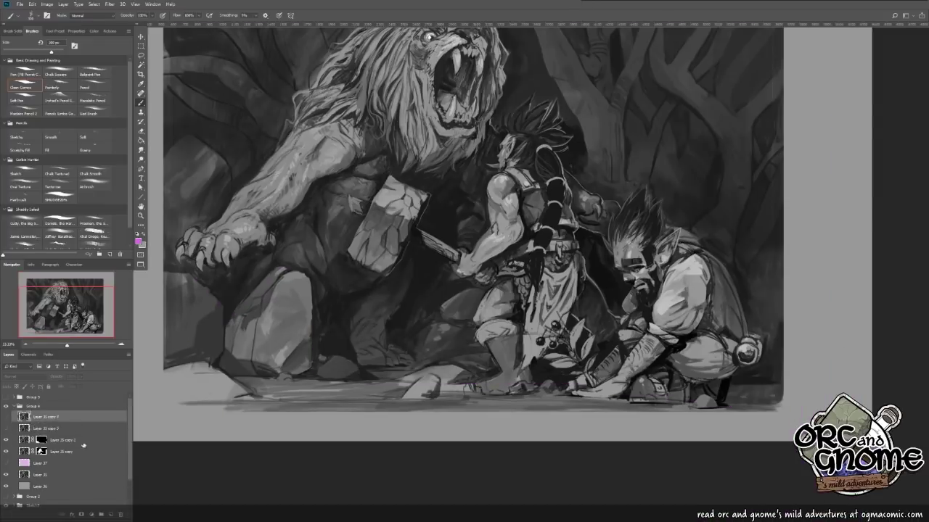
Add a layer mask to Layer 35 copy 3 and move Layer 37 higher in the stack.
left_click(66, 429)
left_click(90, 515)
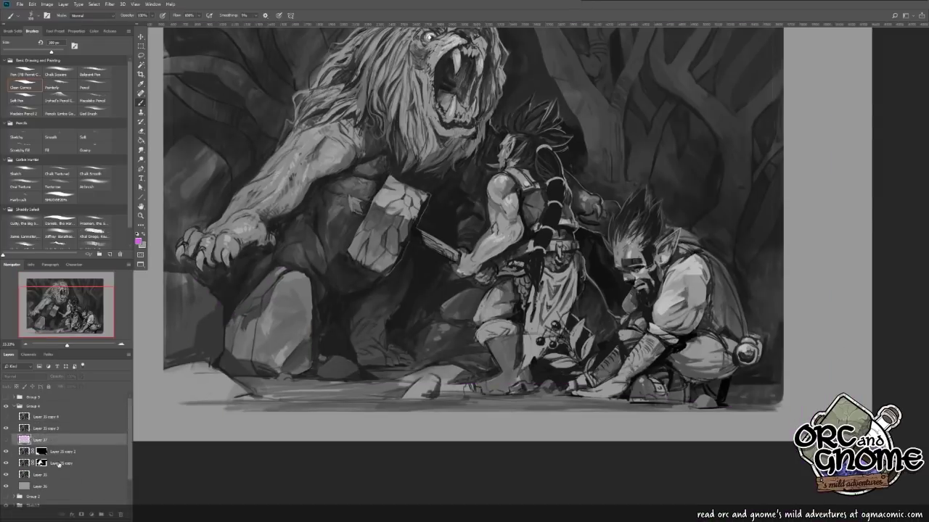
left_click_drag(43, 462, 43, 438)
scroll(464, 269, "up", 3)
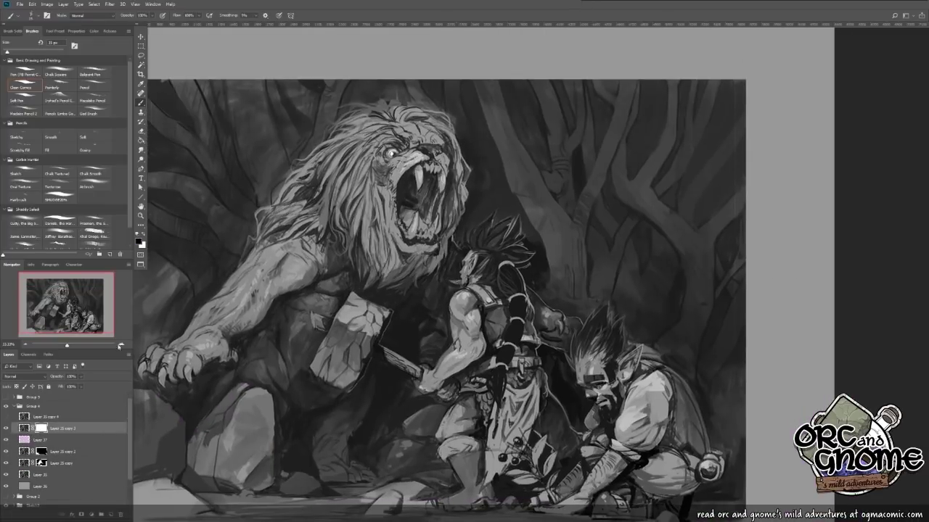
Brush a pink rim along the orc's ear and down its arm to the forearm.
scroll(439, 227, "up", 2)
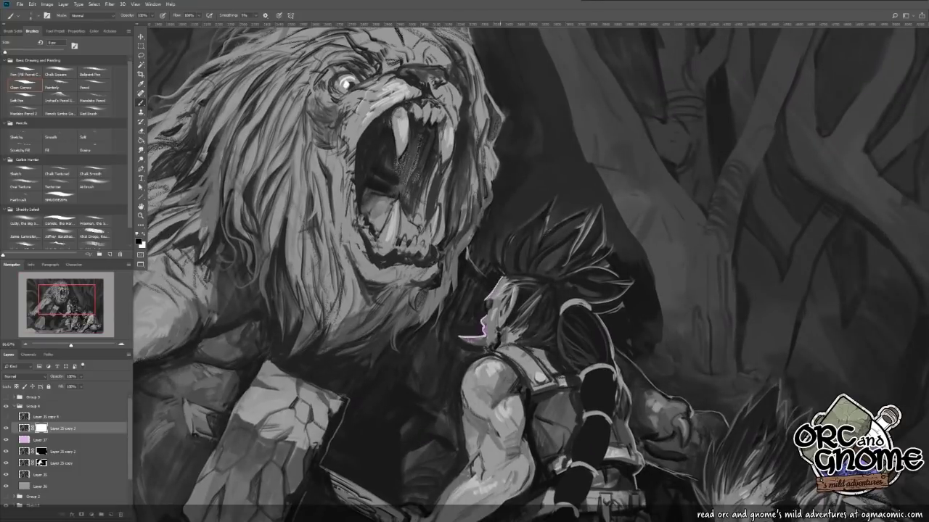
left_click_drag(475, 341, 462, 391)
mouse_move(472, 357)
left_mouse_down()
mouse_move(458, 406)
mouse_move(396, 221)
left_mouse_up()
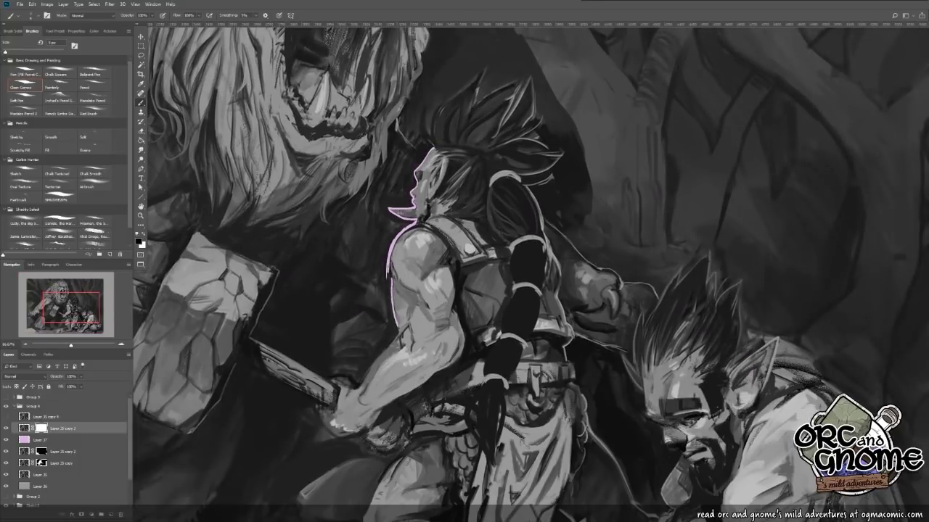
left_click_drag(395, 279, 386, 294)
mouse_move(395, 301)
left_mouse_down()
mouse_move(377, 359)
mouse_move(334, 375)
left_mouse_up()
Trace pink around the hammer's edges and fill the area above the hammer head.
left_click_drag(278, 290, 251, 336)
left_click_drag(254, 333, 577, 406)
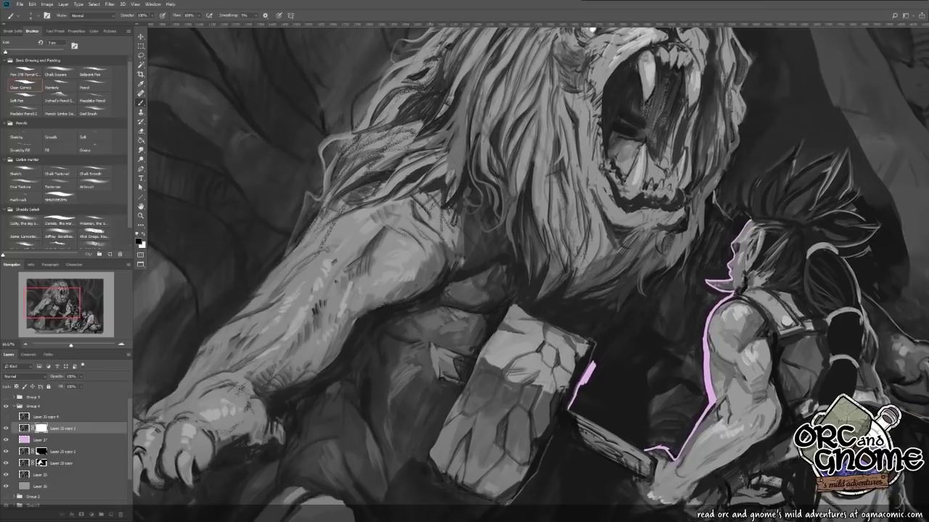
left_click_drag(475, 343, 435, 377)
left_click_drag(435, 442, 368, 360)
mouse_move(370, 355)
left_mouse_down()
mouse_move(361, 372)
mouse_move(378, 403)
left_mouse_up()
left_click_drag(433, 428, 479, 390)
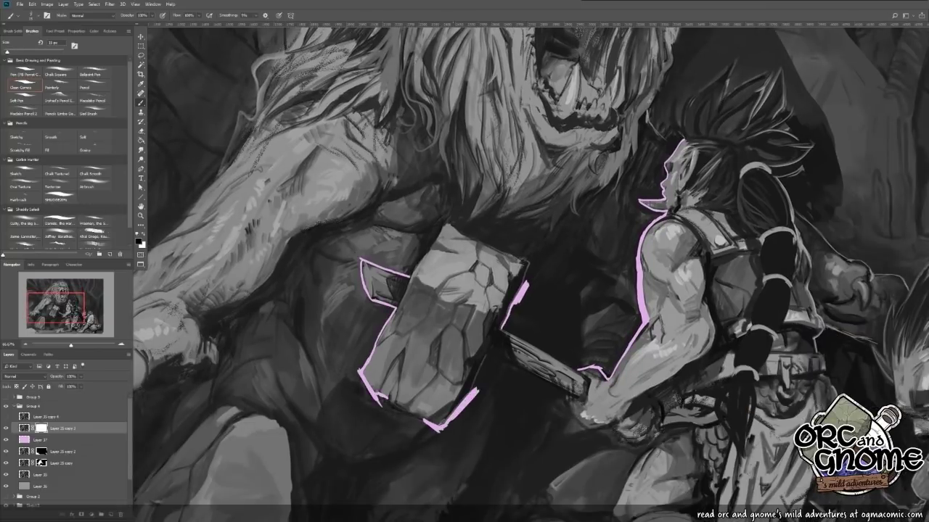
mouse_move(446, 216)
left_mouse_down()
mouse_move(528, 260)
mouse_move(526, 302)
left_mouse_up()
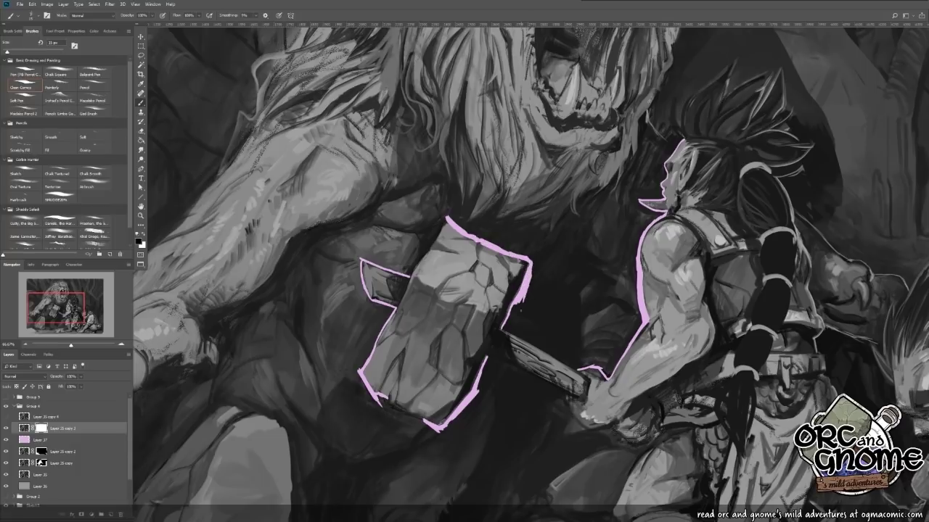
mouse_move(430, 245)
left_mouse_down()
mouse_move(363, 257)
mouse_move(435, 214)
mouse_move(500, 203)
mouse_move(552, 312)
mouse_move(508, 326)
left_mouse_up()
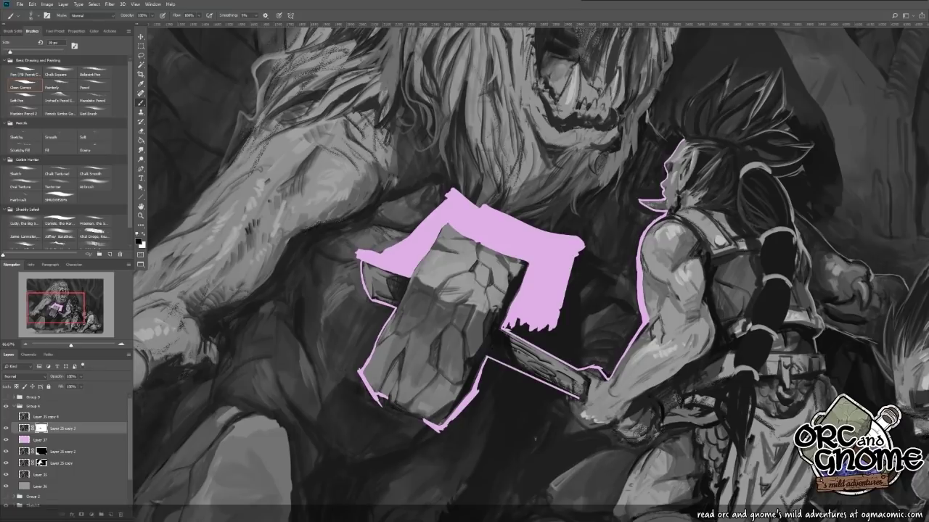
Mask the figure's leg edge and the hammer head's left side and bottom in pink, using a 60 px brush.
left_click_drag(599, 429, 477, 397)
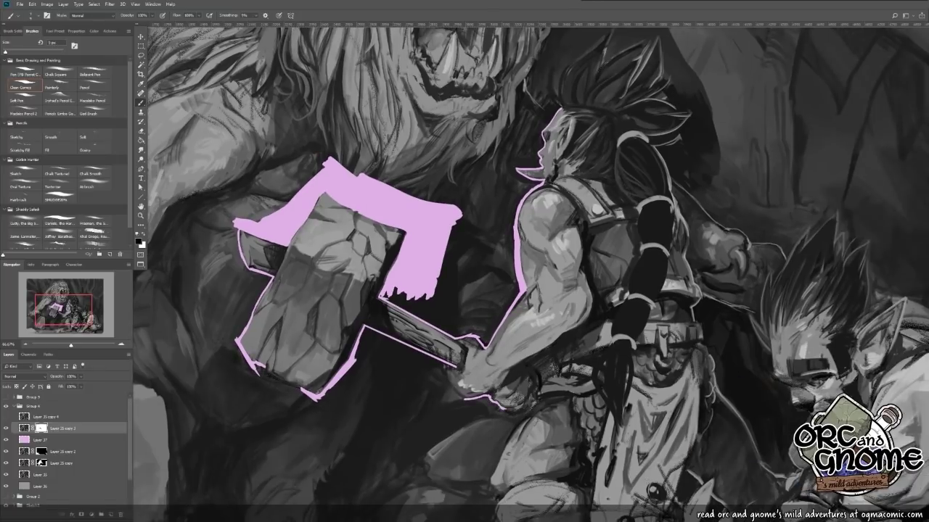
left_click_drag(516, 424, 490, 488)
left_click_drag(428, 466, 537, 474)
mouse_move(356, 250)
left_mouse_down()
mouse_move(360, 341)
mouse_move(341, 359)
mouse_move(389, 397)
mouse_move(377, 377)
mouse_move(396, 403)
left_mouse_up()
key("bracketright")
key("bracketright")
key("bracketright")
key("bracketright")
mouse_move(418, 190)
left_mouse_down()
mouse_move(341, 218)
mouse_move(319, 320)
left_mouse_up()
Fill pink between the hammer and the orc and in a band under the handle.
left_click_drag(553, 375, 379, 359)
key("bracketleft")
key("bracketleft")
key("bracketleft")
key("bracketleft")
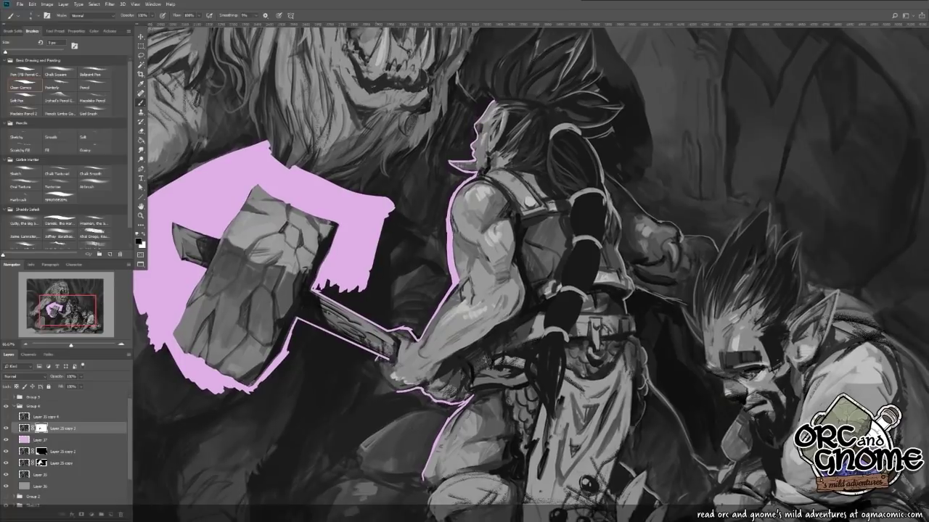
mouse_move(313, 289)
left_mouse_down()
mouse_move(359, 297)
mouse_move(435, 209)
mouse_move(432, 312)
mouse_move(390, 327)
mouse_move(406, 247)
mouse_move(431, 304)
mouse_move(494, 232)
left_mouse_up()
left_click_drag(304, 327, 464, 392)
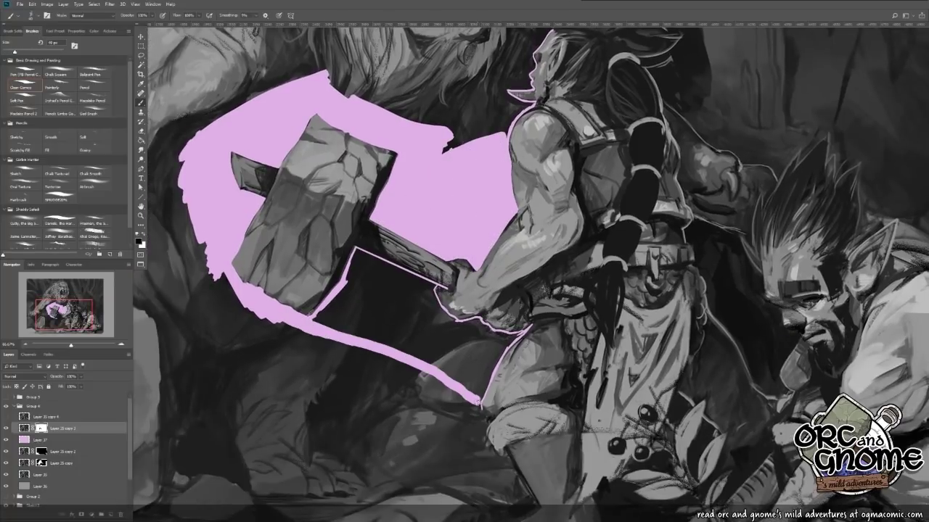
left_click_drag(472, 348, 493, 402)
mouse_move(519, 341)
left_mouse_down()
mouse_move(500, 370)
mouse_move(465, 373)
mouse_move(468, 327)
mouse_move(406, 341)
mouse_move(383, 331)
left_mouse_up()
mouse_move(320, 319)
left_mouse_down()
mouse_move(355, 269)
mouse_move(435, 254)
mouse_move(428, 290)
mouse_move(449, 333)
left_mouse_up()
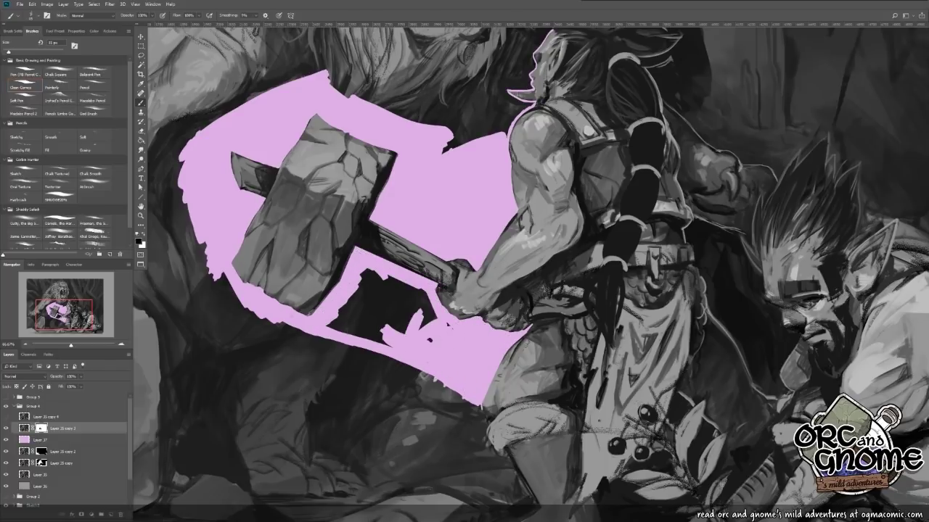
mouse_move(326, 337)
left_mouse_down()
mouse_move(420, 319)
mouse_move(435, 290)
left_mouse_up()
Trace pink along the kneeling leg, the ground below, and the left canvas edge.
key("ctrl+0")
key("ctrl+plus")
key("ctrl+plus")
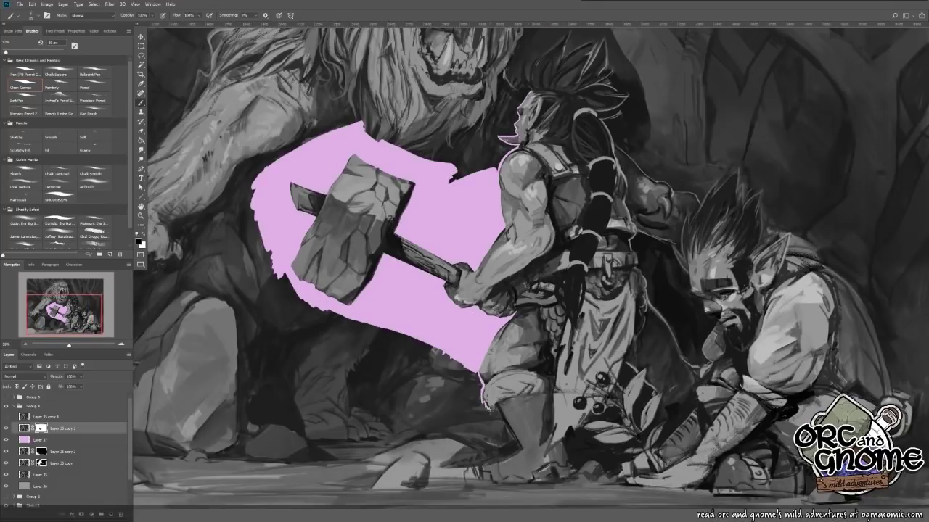
left_click_drag(487, 409, 516, 441)
left_click_drag(506, 452, 479, 461)
left_click_drag(508, 290, 693, 268)
mouse_move(675, 433)
left_mouse_down()
mouse_move(585, 415)
mouse_move(560, 438)
mouse_move(380, 457)
left_mouse_up()
left_click_drag(435, 290, 543, 273)
mouse_move(427, 424)
left_mouse_down()
mouse_move(306, 400)
mouse_move(446, 440)
left_mouse_up()
key("bracketleft")
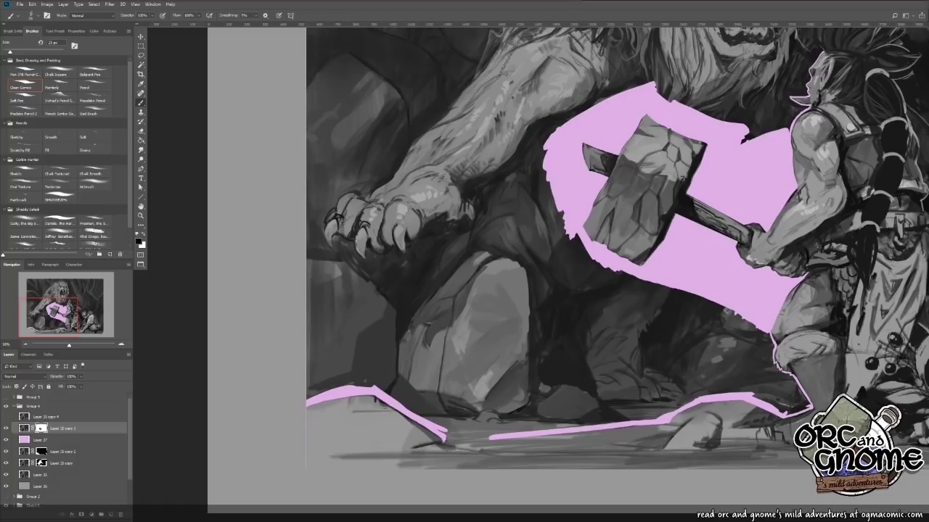
left_click_drag(446, 440, 501, 438)
scroll(581, 290, "up", 2)
left_click(307, 114, "shift")
scroll(580, 290, "up", 5)
left_click(856, 152, "shift")
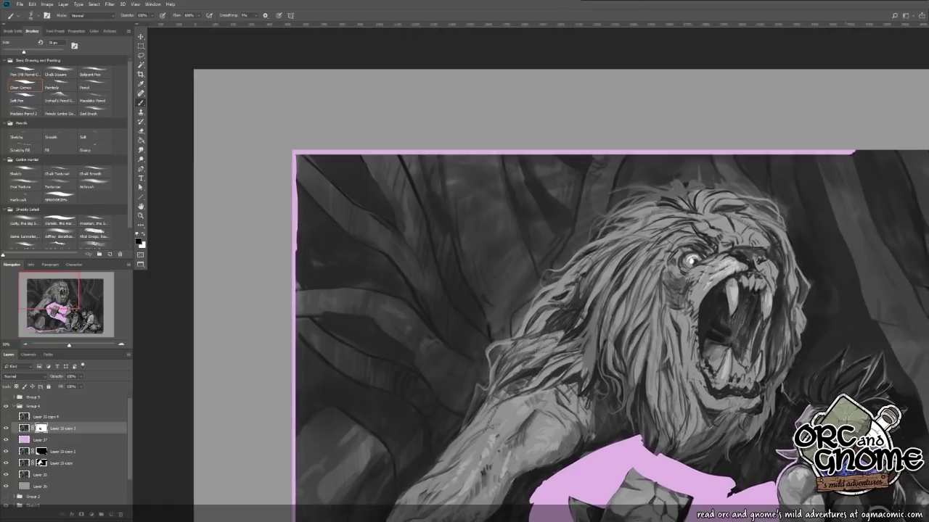
scroll(581, 290, "right", 5)
key("ctrl+minus")
key("ctrl+minus")
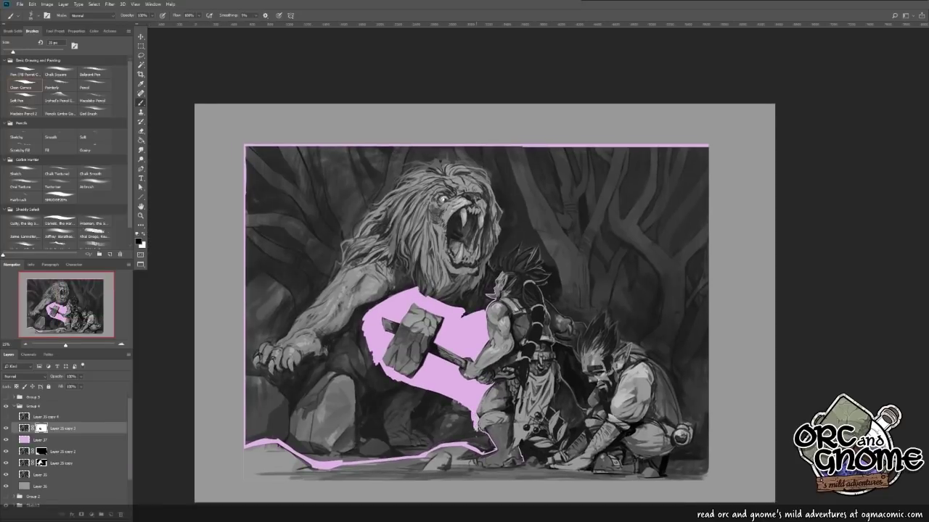
key("ctrl+plus")
mouse_move(419, 337)
left_mouse_down()
mouse_move(462, 303)
mouse_move(498, 311)
left_mouse_up()
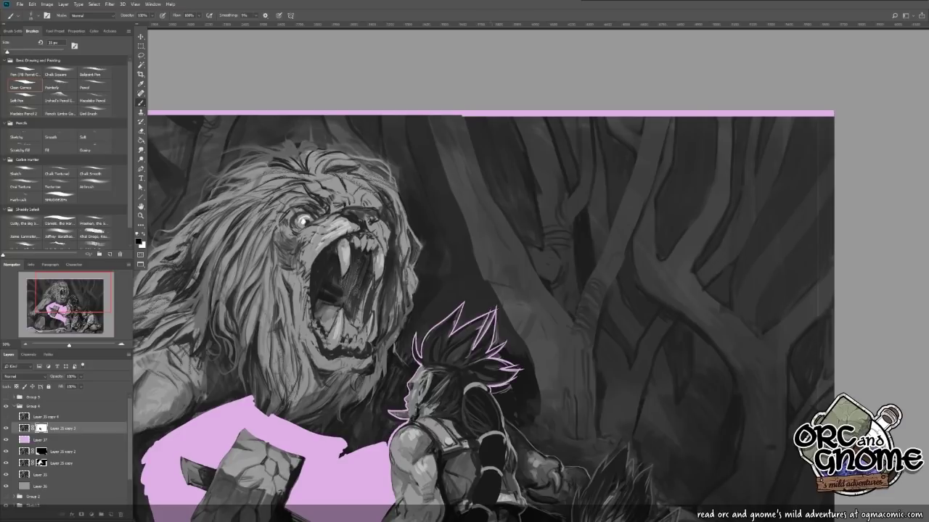
left_click_drag(499, 422, 394, 345)
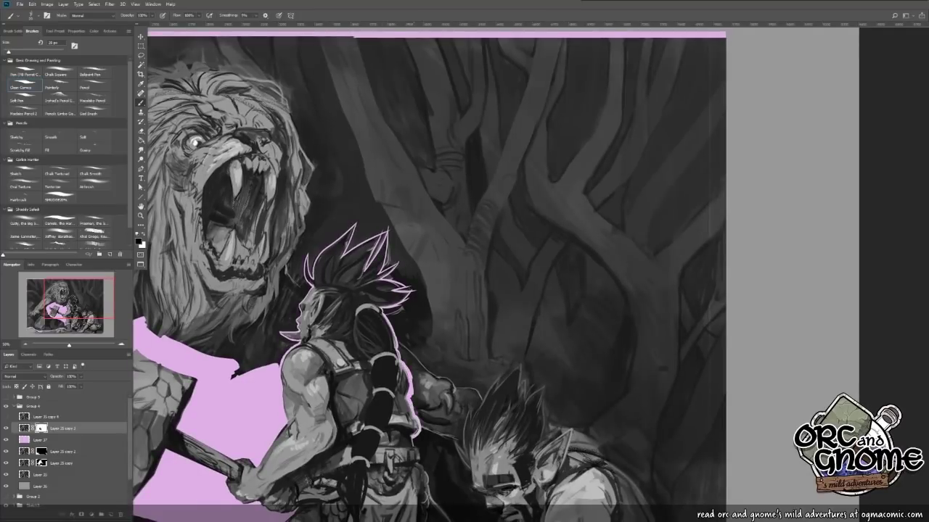
left_click_drag(435, 327, 420, 225)
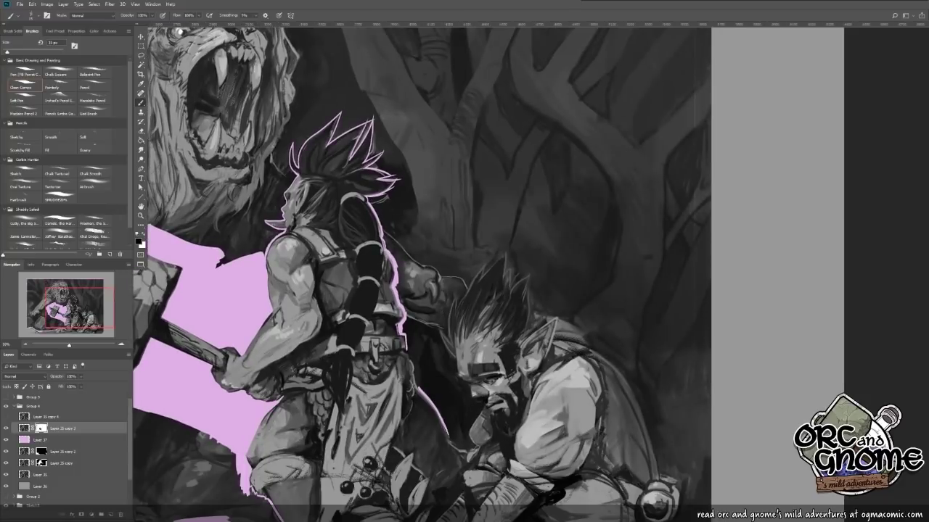
left_click_drag(436, 327, 328, 243)
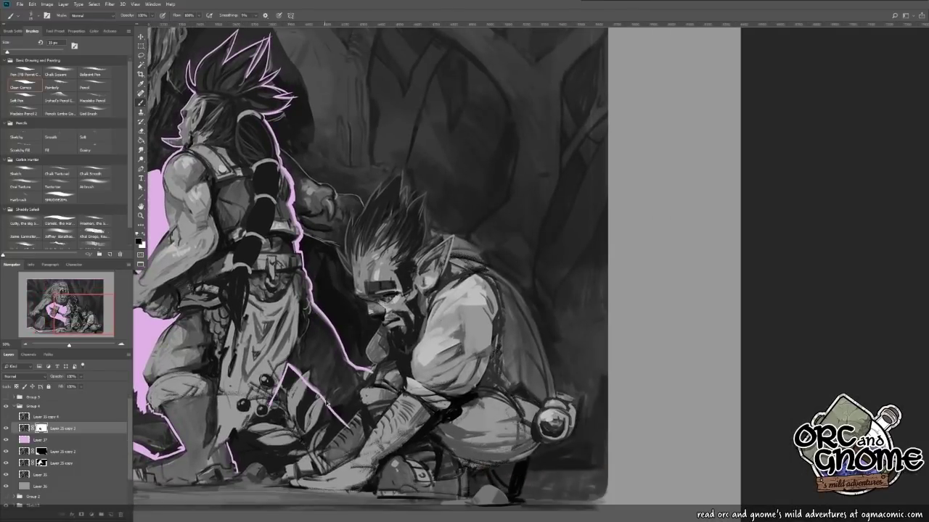
left_click_drag(333, 407, 584, 399)
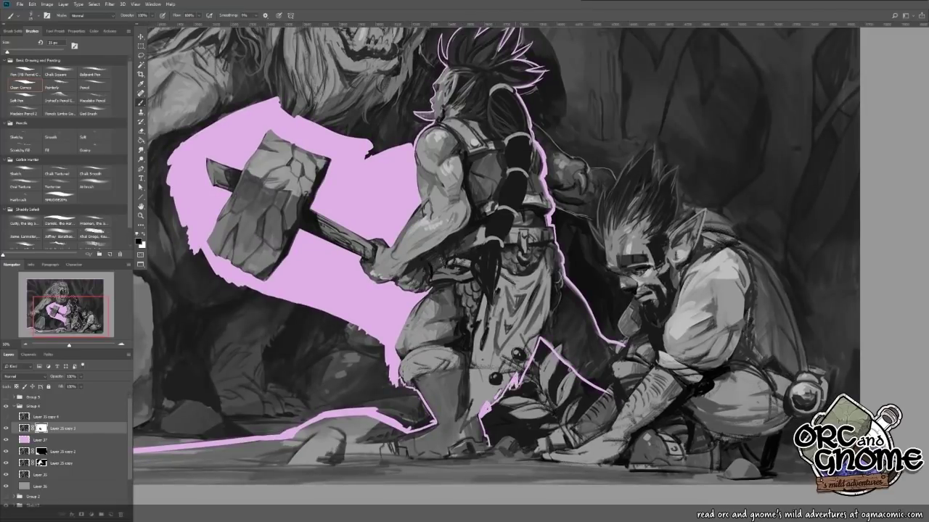
left_click_drag(508, 385, 396, 425)
Mask the background between the orc's legs, along his back and around the gnome's arm.
mouse_move(414, 390)
left_mouse_down()
mouse_move(453, 439)
mouse_move(395, 406)
mouse_move(359, 487)
left_mouse_up()
mouse_move(494, 393)
left_mouse_down()
mouse_move(506, 355)
mouse_move(573, 439)
mouse_move(443, 428)
mouse_move(379, 455)
mouse_move(464, 435)
mouse_move(442, 446)
mouse_move(595, 454)
left_mouse_up()
mouse_move(508, 348)
left_mouse_down()
mouse_move(591, 385)
mouse_move(576, 393)
left_mouse_up()
left_click_drag(566, 392, 463, 475)
mouse_move(342, 243)
left_mouse_down()
mouse_move(342, 349)
mouse_move(357, 392)
left_mouse_up()
key("bracketright")
left_click_drag(348, 305, 384, 392)
left_click_drag(436, 305, 502, 243)
mouse_move(435, 363)
left_mouse_down()
mouse_move(530, 341)
mouse_move(653, 450)
left_mouse_up()
left_click_drag(464, 305, 696, 378)
mouse_move(363, 109)
left_mouse_down()
mouse_move(428, 355)
mouse_move(468, 363)
mouse_move(475, 300)
left_mouse_up()
Hide the background right of the orc's back, near his face, and sweep over the lion.
key("bracketright")
left_click_drag(485, 362, 530, 377)
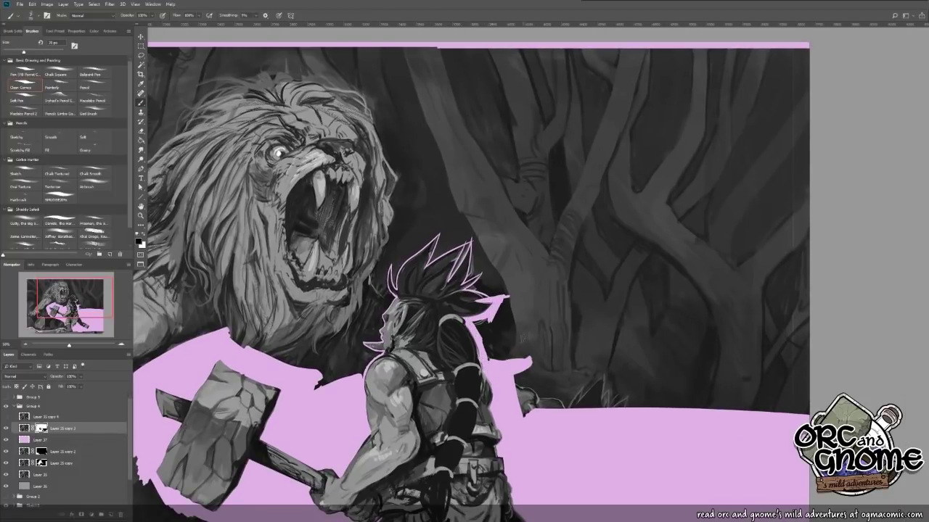
left_click_drag(512, 287, 486, 348)
left_click_drag(508, 377, 798, 290)
left_click_drag(464, 261, 425, 338)
key("bracketright")
mouse_move(352, 319)
left_mouse_down()
mouse_move(341, 391)
mouse_move(283, 464)
left_mouse_up()
mouse_move(185, 406)
left_mouse_down()
mouse_move(508, 190)
mouse_move(718, 198)
left_mouse_up()
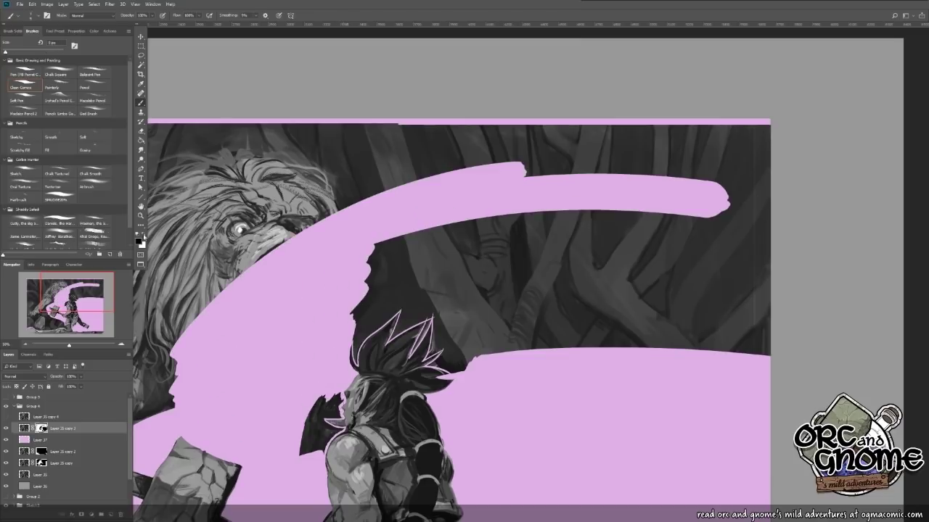
left_click_drag(319, 405, 559, 370)
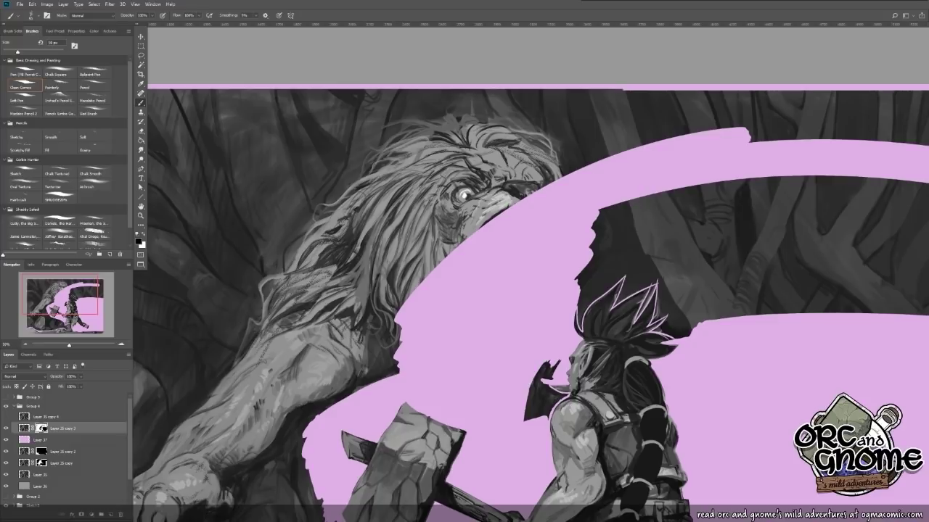
Hide the dark shapes near the orc's face and above his hair, cleaning the hair tips.
left_click_drag(538, 363, 557, 379)
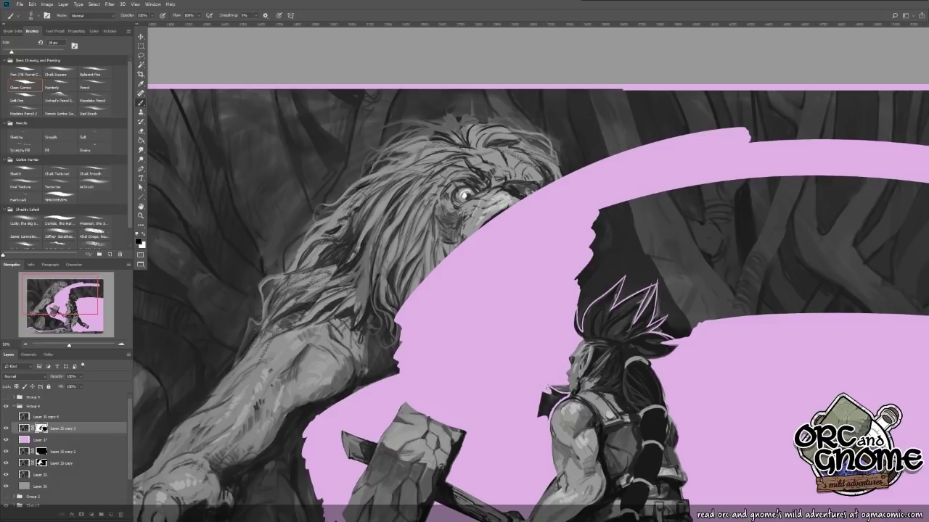
left_click_drag(544, 399, 518, 167)
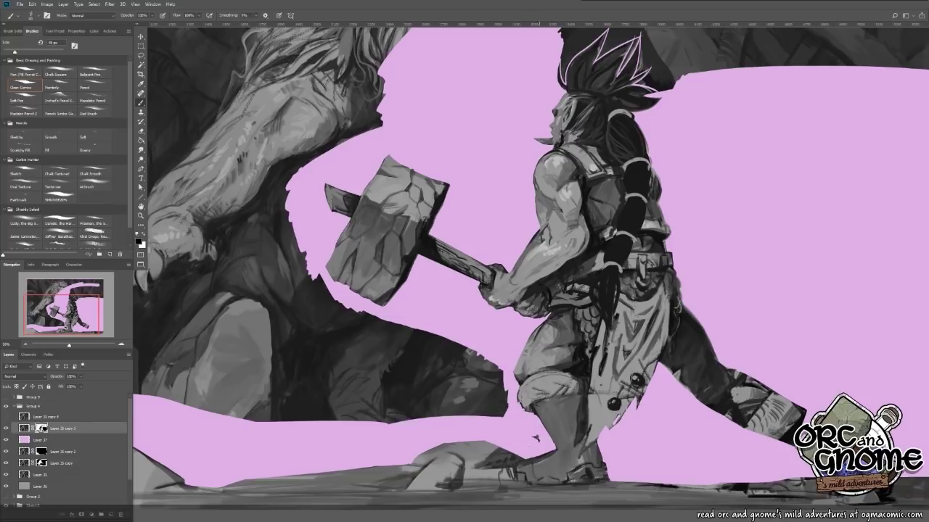
scroll(370, 403, "down", 3)
mouse_move(277, 399)
left_mouse_down()
mouse_move(374, 406)
mouse_move(323, 251)
mouse_move(453, 225)
mouse_move(539, 256)
left_mouse_up()
scroll(460, 255, "up", 3)
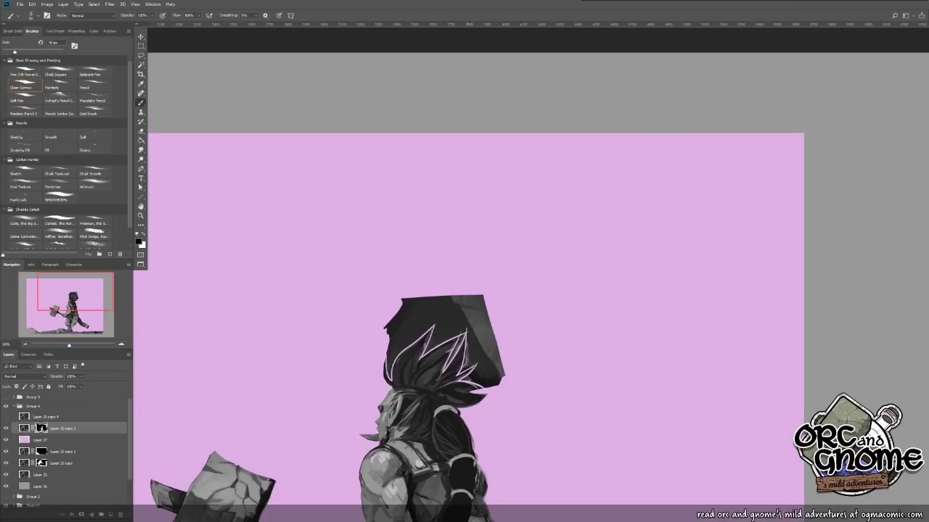
mouse_move(435, 304)
left_mouse_down()
mouse_move(380, 347)
mouse_move(399, 352)
mouse_move(391, 377)
left_mouse_up()
mouse_move(439, 318)
left_mouse_down()
mouse_move(427, 353)
mouse_move(485, 297)
mouse_move(479, 382)
left_mouse_up()
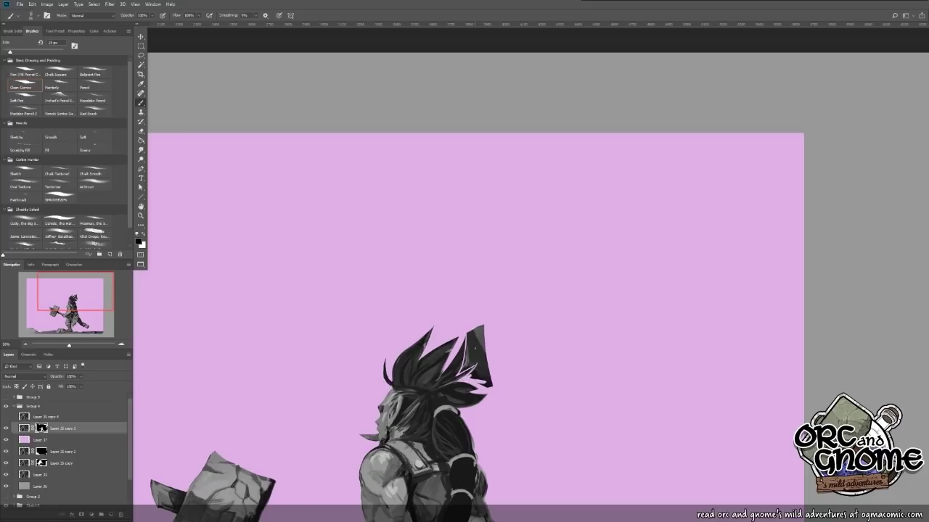
mouse_move(479, 326)
left_mouse_down()
mouse_move(470, 368)
mouse_move(478, 378)
left_mouse_up()
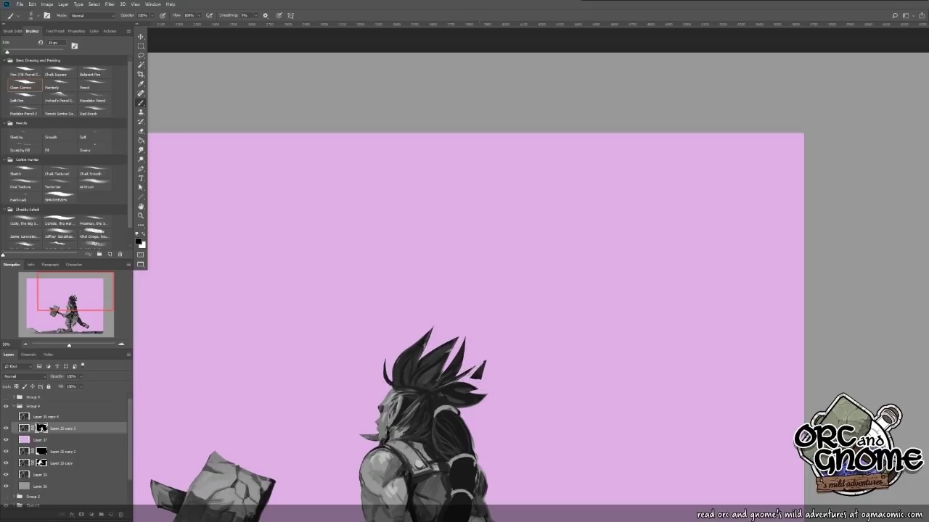
scroll(477, 370, "down", 5)
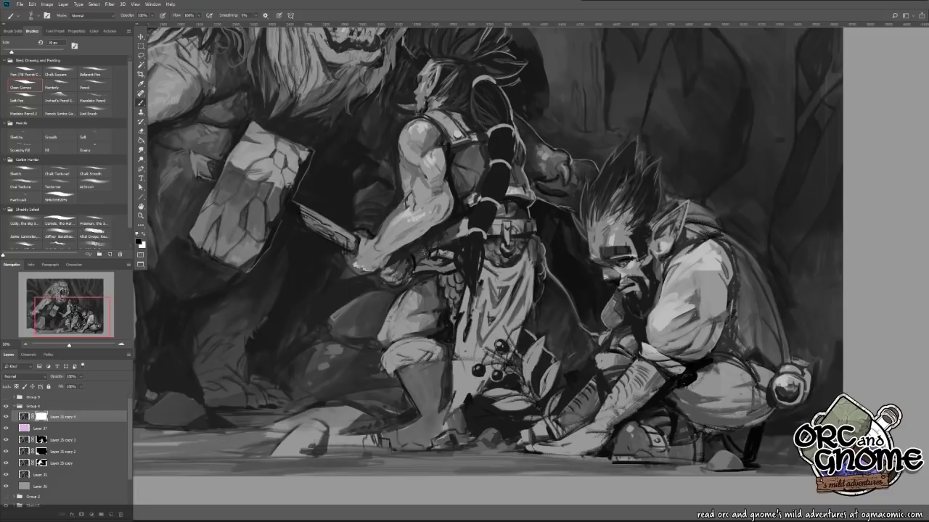
Mask the plant leaves around the gnome's hand, restoring part of the hand.
mouse_move(609, 296)
left_mouse_down()
mouse_move(601, 316)
mouse_move(523, 355)
left_mouse_up()
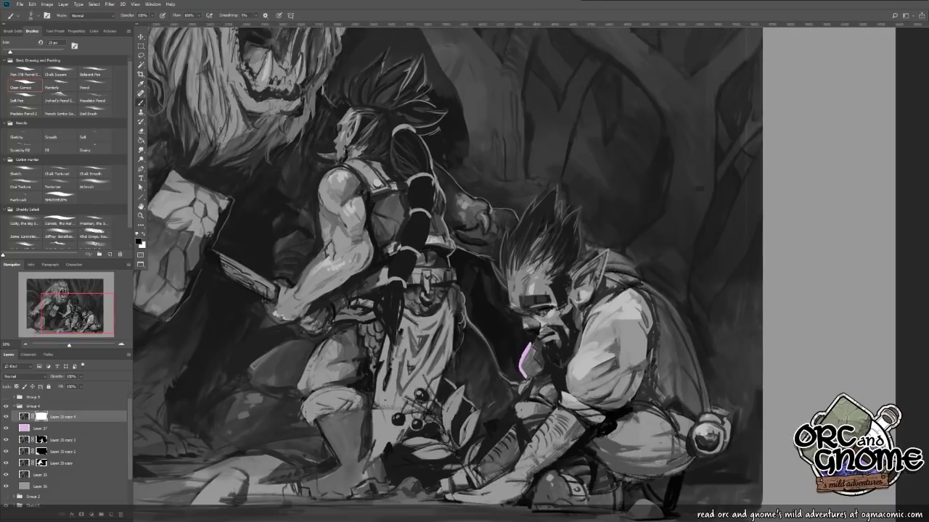
left_click_drag(517, 407, 433, 341)
mouse_move(384, 396)
left_mouse_down()
mouse_move(403, 370)
mouse_move(424, 361)
left_mouse_up()
left_click_drag(388, 399, 397, 384)
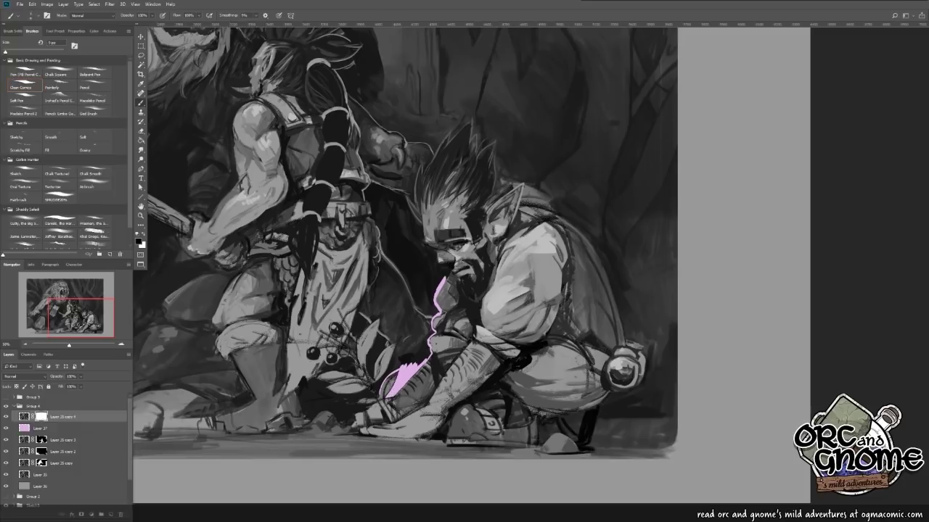
left_click_drag(401, 338, 381, 380)
left_click_drag(397, 338, 383, 366)
left_click_drag(385, 311, 375, 344)
mouse_move(377, 338)
left_mouse_down()
mouse_move(367, 363)
mouse_move(338, 365)
left_mouse_up()
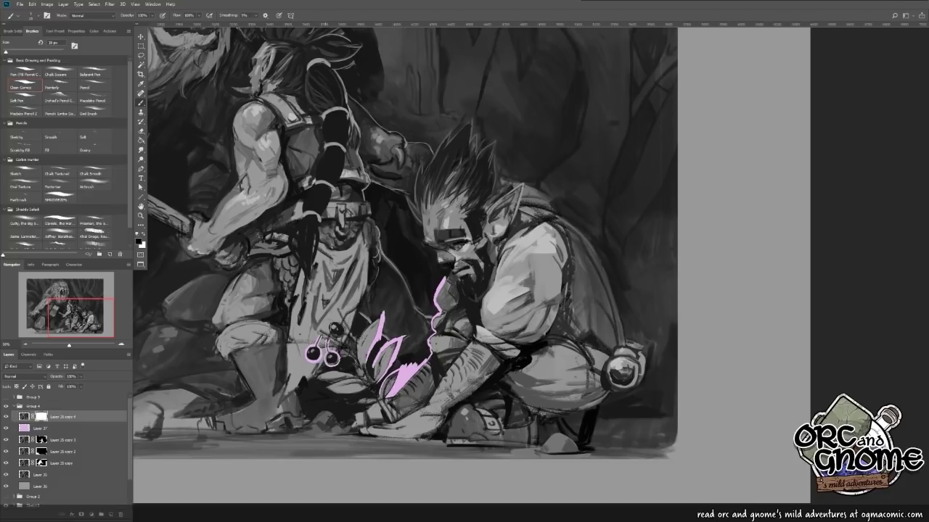
left_click_drag(377, 341, 367, 380)
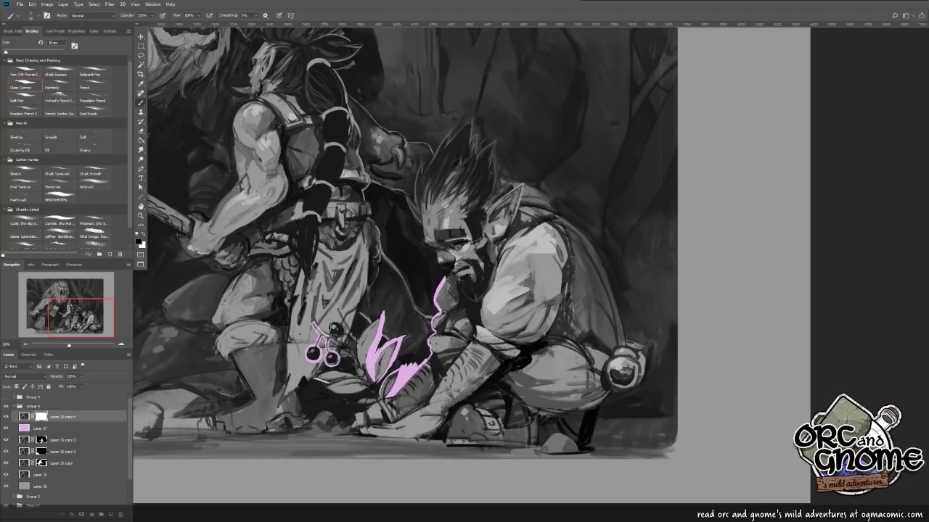
Mask the upper leaf shape and the lower-left leaf.
left_click_drag(464, 261, 546, 272)
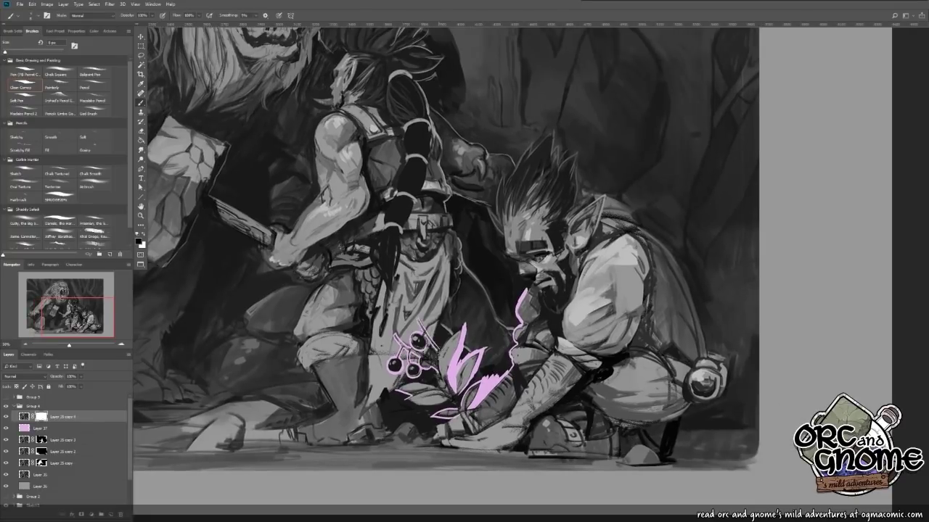
mouse_move(443, 348)
left_mouse_down()
mouse_move(458, 327)
mouse_move(493, 361)
mouse_move(472, 315)
mouse_move(492, 338)
mouse_move(475, 380)
left_mouse_up()
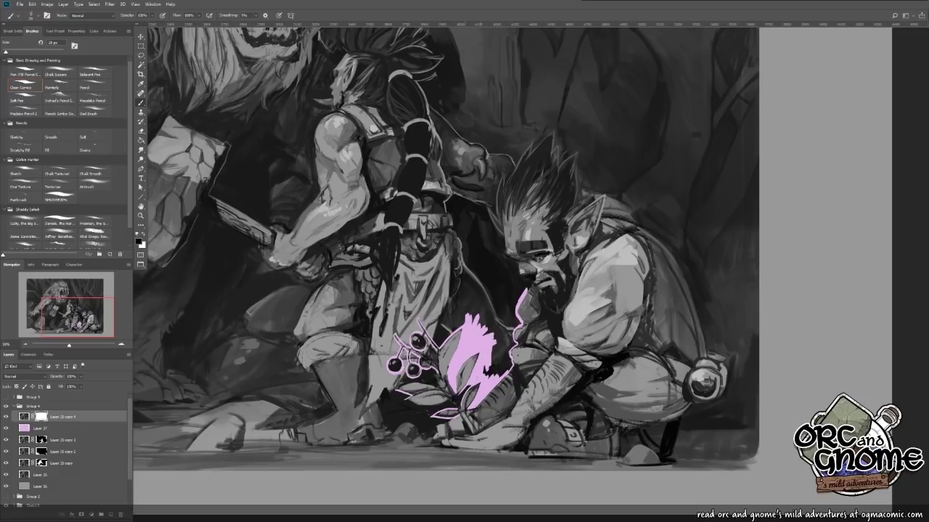
left_click_drag(398, 386, 440, 385)
scroll(445, 246, "down", 2)
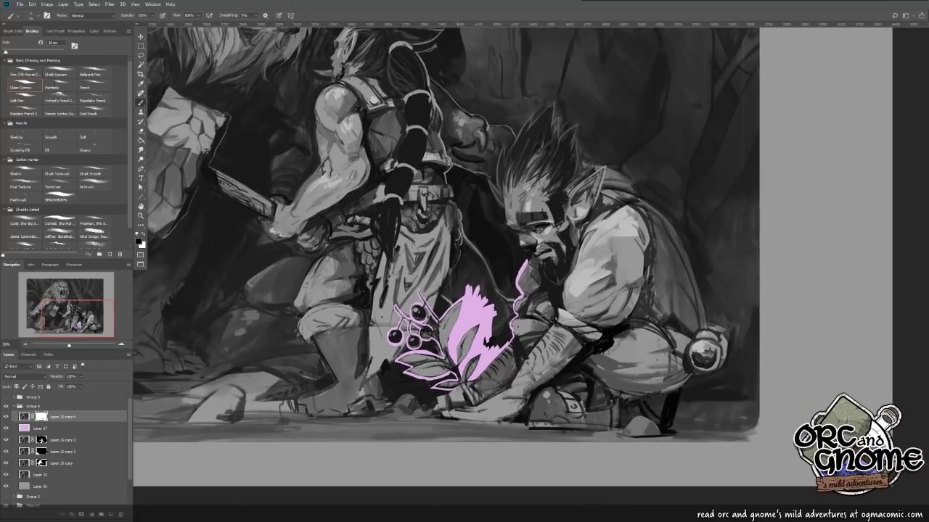
Mask the ground line and the area around the berries' left side.
left_click_drag(464, 254, 533, 254)
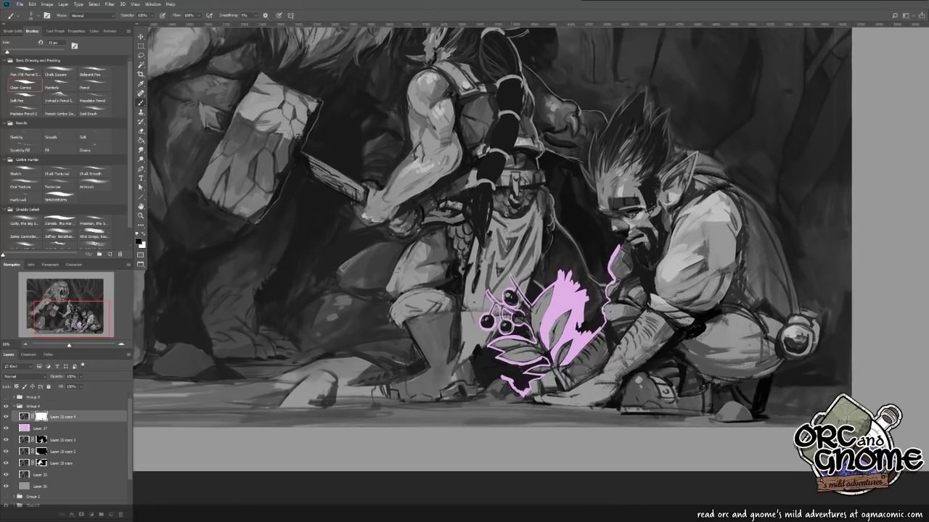
left_click_drag(464, 254, 533, 225)
mouse_move(322, 392)
left_mouse_down()
mouse_move(388, 365)
mouse_move(397, 384)
mouse_move(534, 367)
left_mouse_up()
mouse_move(464, 254)
left_mouse_down()
mouse_move(682, 280)
mouse_move(309, 352)
mouse_move(394, 268)
left_mouse_up()
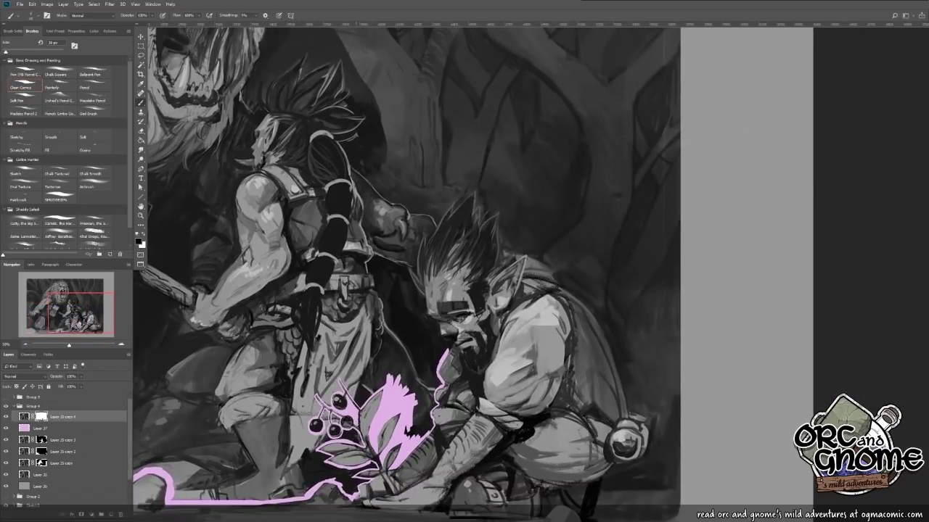
left_click_drag(465, 254, 595, 189)
mouse_move(447, 321)
left_mouse_down()
mouse_move(439, 348)
mouse_move(464, 367)
mouse_move(496, 363)
left_mouse_up()
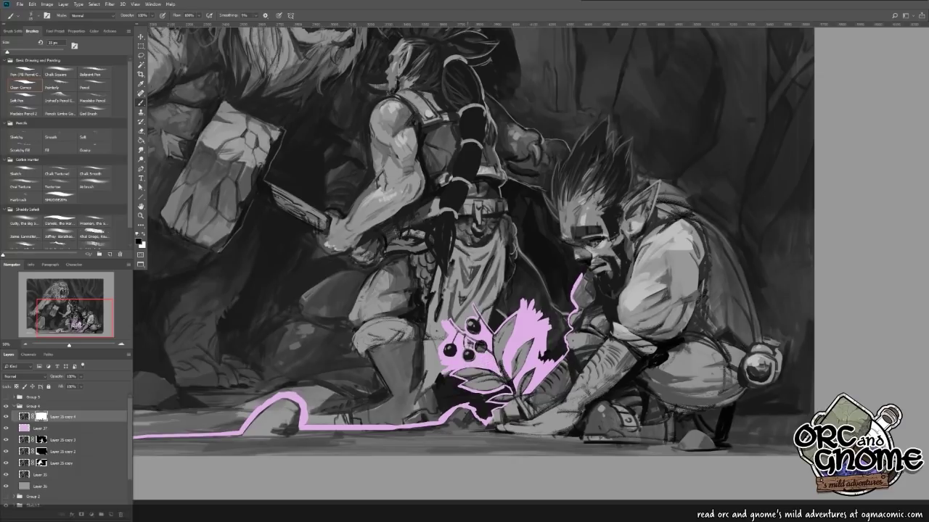
mouse_move(487, 318)
left_mouse_down()
mouse_move(493, 330)
mouse_move(456, 304)
mouse_move(469, 317)
mouse_move(460, 325)
mouse_move(479, 294)
mouse_move(432, 348)
mouse_move(450, 402)
mouse_move(459, 381)
mouse_move(493, 396)
mouse_move(475, 411)
mouse_move(492, 406)
left_mouse_up()
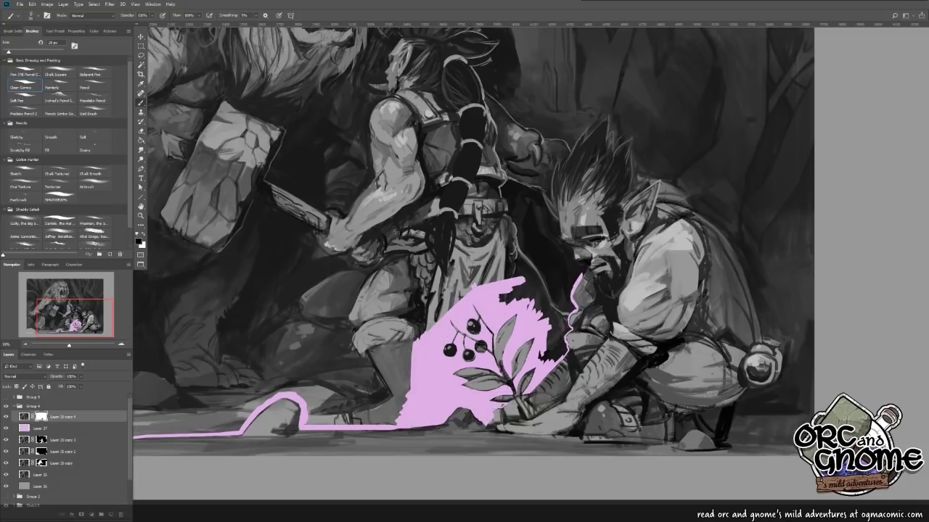
left_click_drag(547, 214, 322, 309)
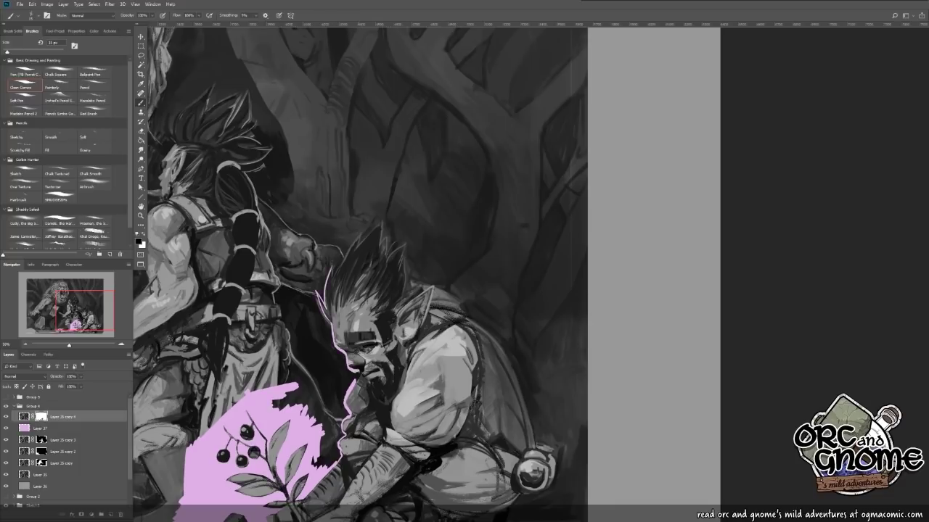
Outline the gnome's cheek, chin and hair spikes in pink.
left_click_drag(359, 371, 352, 383)
mouse_move(332, 279)
left_mouse_down()
mouse_move(361, 233)
mouse_move(383, 220)
left_mouse_up()
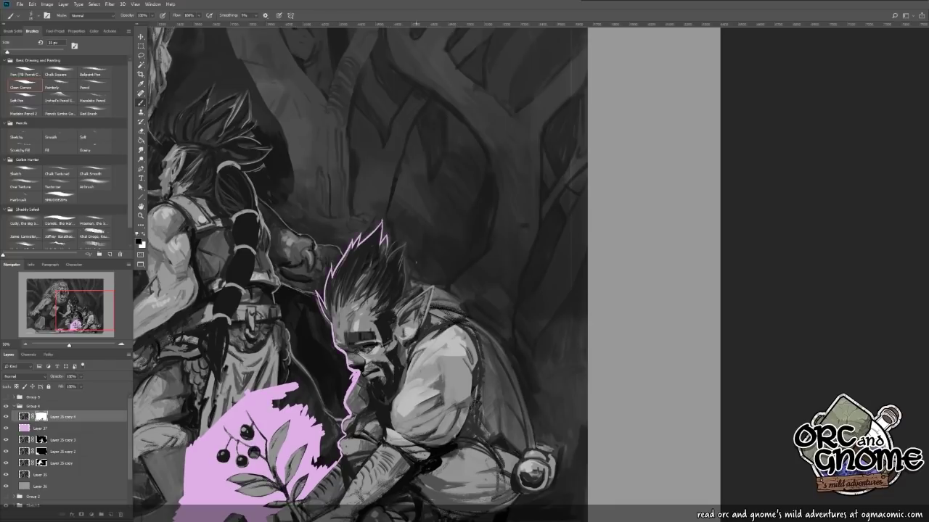
left_click_drag(422, 282, 404, 243)
left_click_drag(420, 289, 378, 312)
left_click_drag(322, 319, 353, 297)
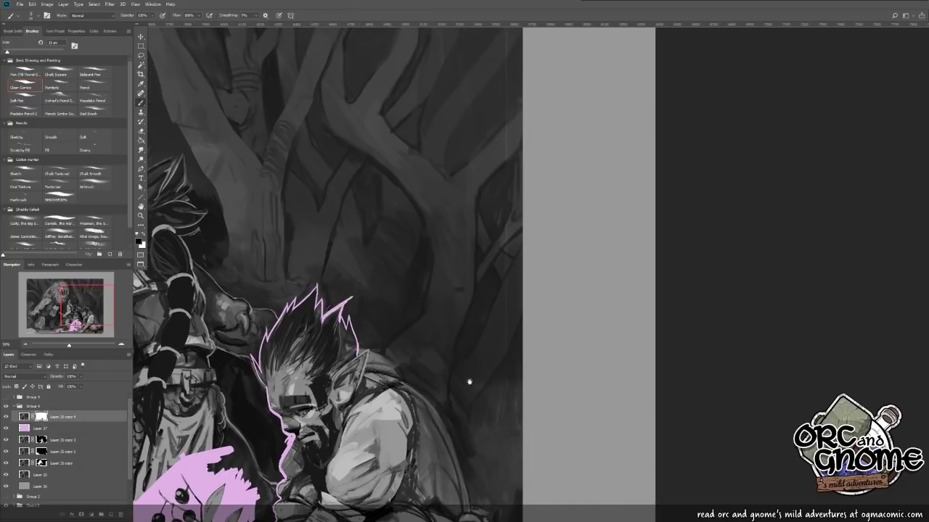
left_click_drag(469, 380, 442, 406)
key("bracketright")
key("bracketright")
key("bracketright")
mouse_move(366, 362)
left_mouse_down()
mouse_move(377, 313)
mouse_move(392, 398)
mouse_move(332, 299)
left_mouse_up()
Mask down the gnome's back, along his barrel and the ground line beneath him.
mouse_move(347, 290)
left_mouse_down()
mouse_move(417, 425)
mouse_move(438, 433)
mouse_move(435, 464)
mouse_move(404, 476)
left_mouse_up()
left_click_drag(362, 348, 452, 245)
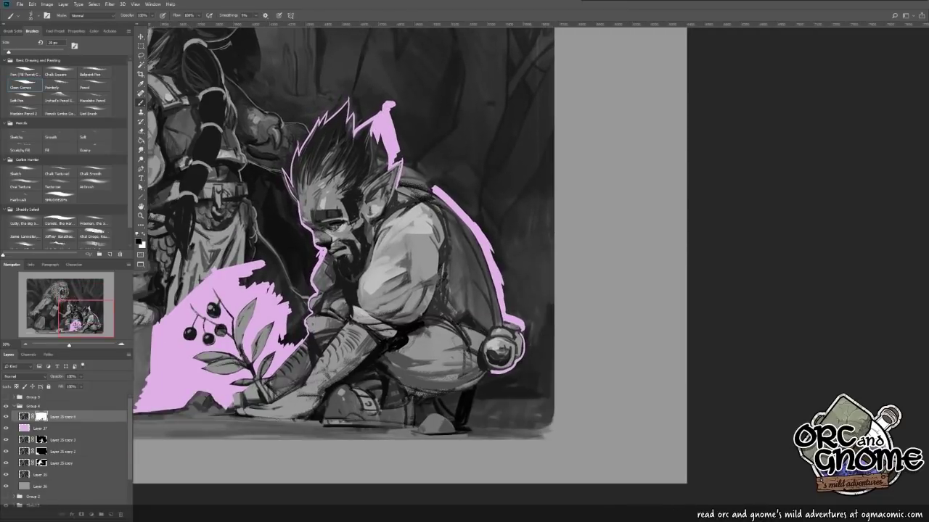
mouse_move(474, 385)
left_mouse_down()
mouse_move(473, 418)
mouse_move(553, 419)
left_mouse_up()
left_click_drag(479, 385, 492, 371)
Cover the area left of the gnome's beard, arm and face in pink.
mouse_move(406, 290)
left_mouse_down()
mouse_move(464, 312)
mouse_move(420, 374)
left_mouse_up()
mouse_move(333, 318)
left_mouse_down()
mouse_move(308, 342)
mouse_move(305, 428)
mouse_move(322, 377)
mouse_move(317, 427)
left_mouse_up()
left_click_drag(319, 287, 323, 341)
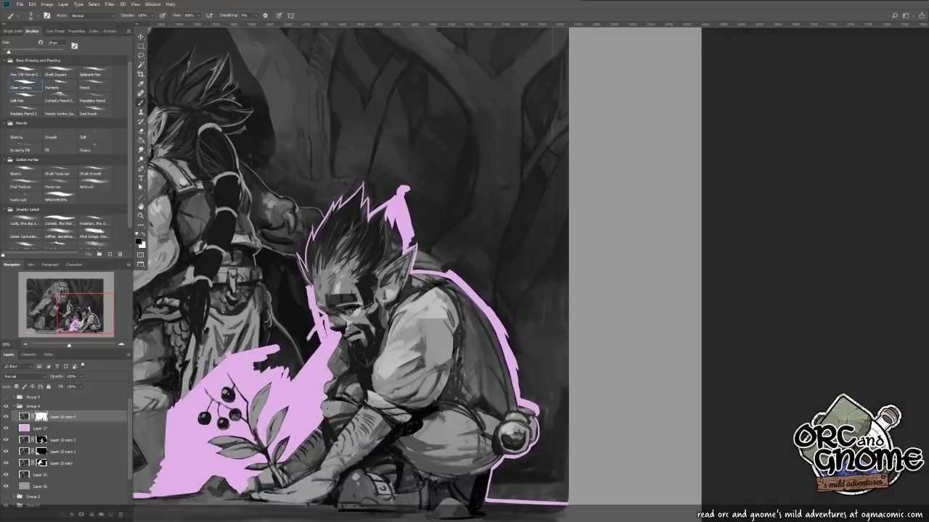
left_click_drag(363, 217, 348, 352)
mouse_move(279, 417)
left_mouse_down()
mouse_move(294, 366)
mouse_move(326, 327)
left_mouse_up()
left_click_drag(283, 395, 270, 439)
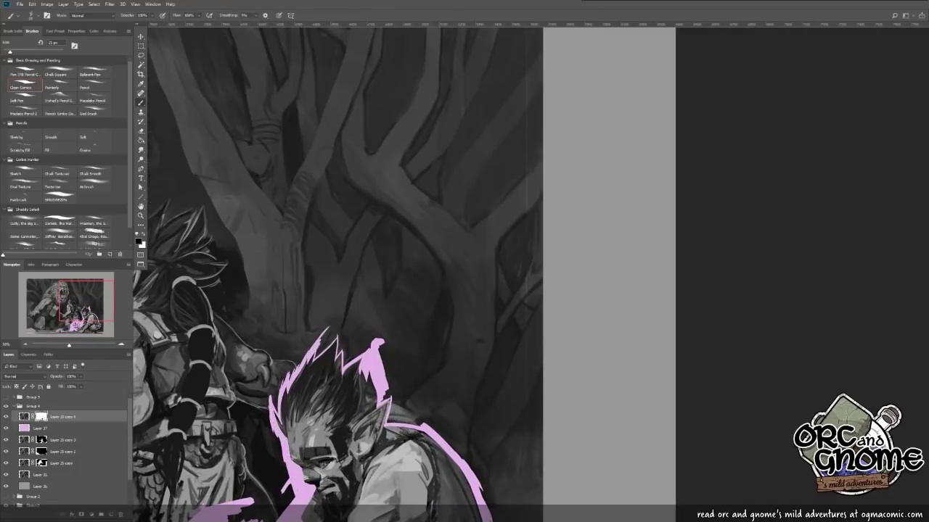
left_click_drag(262, 406, 319, 337)
left_click_drag(254, 453, 341, 312)
mouse_move(343, 419)
left_mouse_down()
mouse_move(375, 329)
mouse_move(280, 382)
left_mouse_up()
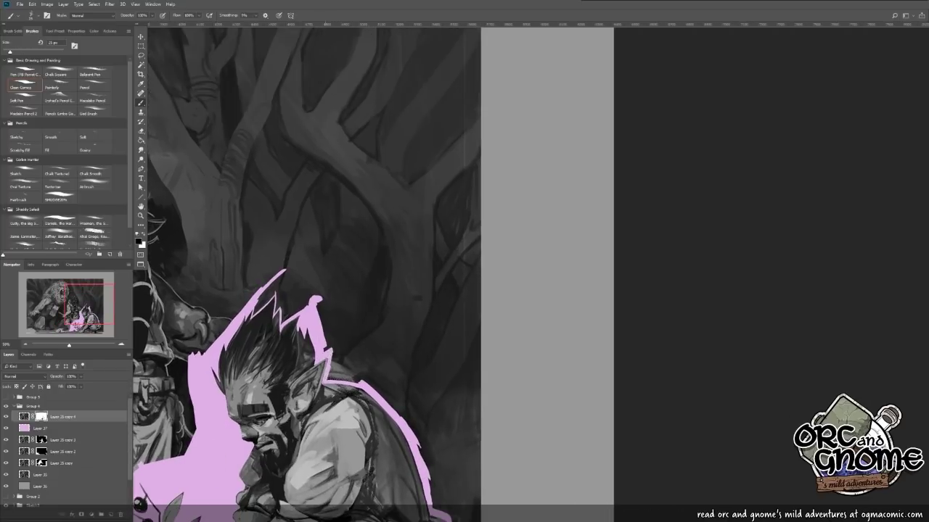
key("bracketleft")
key("bracketleft")
key("bracketleft")
Mask between and around the hair spike tips and around the gnome's pack with a smaller brush.
left_click_drag(366, 296, 319, 341)
left_click_drag(334, 279, 286, 319)
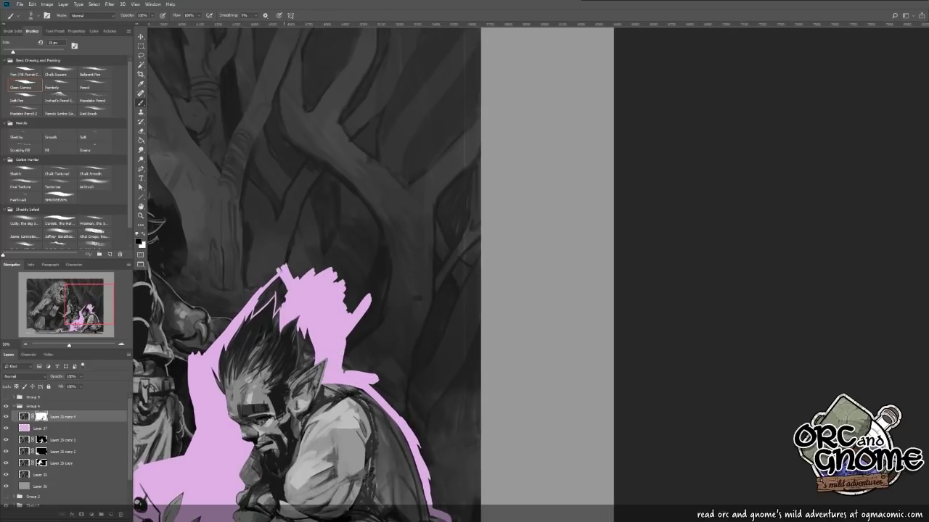
key("bracketleft")
mouse_move(279, 270)
left_mouse_down()
mouse_move(282, 310)
mouse_move(257, 316)
mouse_move(227, 180)
left_mouse_up()
key("bracketleft")
mouse_move(428, 395)
left_mouse_down()
mouse_move(406, 464)
mouse_move(374, 483)
mouse_move(420, 464)
mouse_move(439, 384)
mouse_move(340, 217)
left_mouse_up()
key("bracketright")
key("bracketright")
key("bracketright")
key("bracketright")
key("bracketright")
With a large brush on the full image, fill the left edge, top edge and upper background pink.
key("ctrl+0")
key("bracketright")
key("bracketright")
key("bracketright")
key("bracketright")
mouse_move(366, 428)
left_mouse_down()
mouse_move(406, 225)
mouse_move(663, 224)
left_mouse_up()
left_click_drag(663, 225, 653, 362)
left_click_drag(374, 348, 653, 275)
left_click_drag(373, 305, 653, 239)
left_click_drag(384, 268, 580, 243)
Finish the pink mask over the orc and rock fragment, then delete Layer 37.
key("bracketleft")
key("bracketleft")
key("bracketleft")
key("bracketleft")
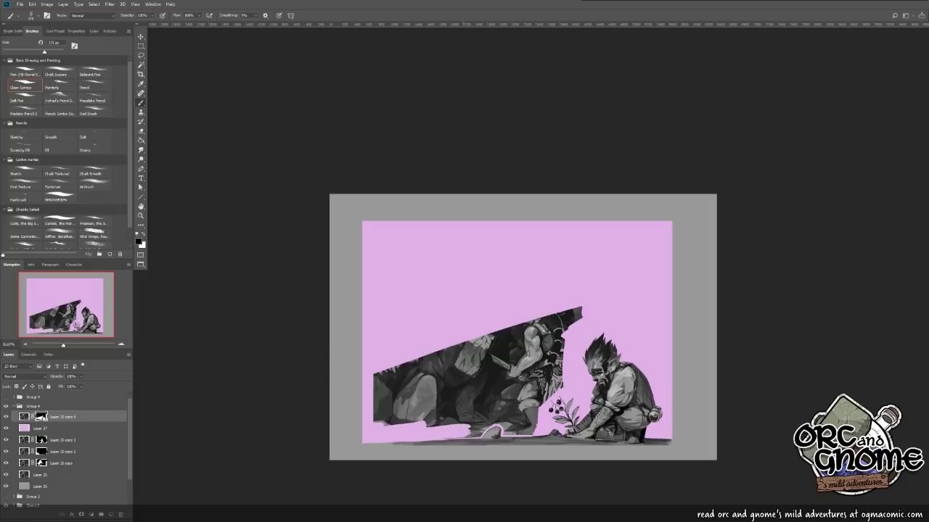
mouse_move(574, 319)
left_mouse_down()
mouse_move(392, 392)
mouse_move(552, 362)
mouse_move(507, 428)
mouse_move(496, 394)
mouse_move(522, 404)
left_mouse_up()
left_click(65, 428)
key("Delete")
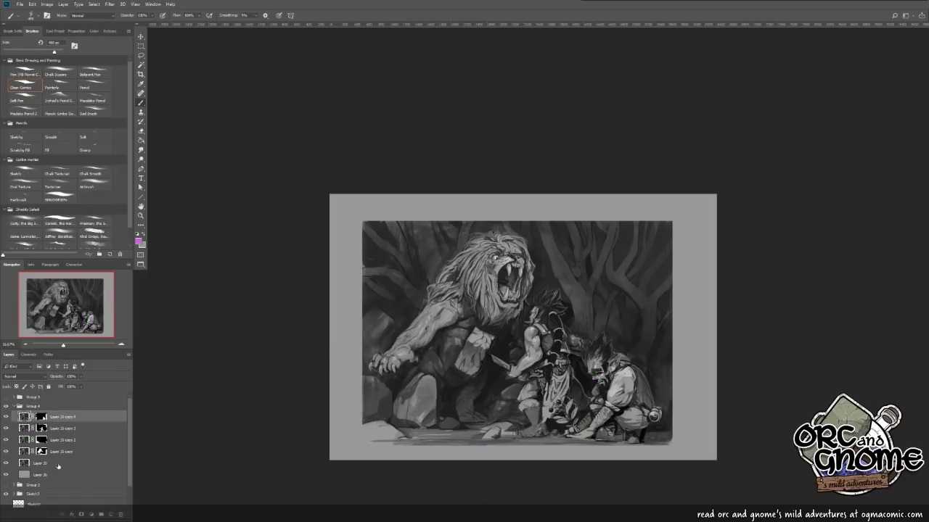
On a new layer, paint a dark soft vignette around the edges with the 1000 px Gutty brush.
left_click(58, 464)
key("ctrl+shift+alt+n")
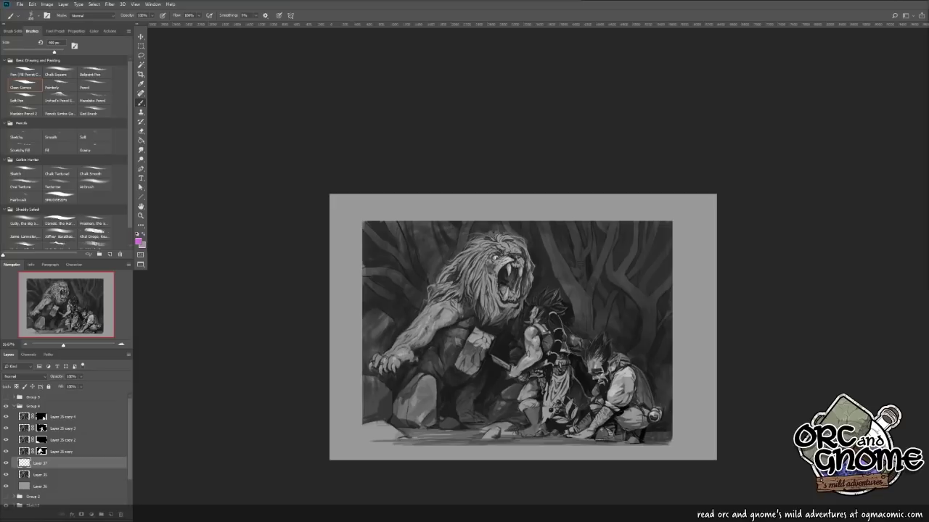
left_click(25, 219)
mouse_move(507, 217)
left_mouse_down()
mouse_move(312, 290)
mouse_move(508, 407)
left_mouse_up()
left_click(119, 476)
Create new Layer 40 and collapse Group 4.
key("ctrl+shift+alt+n")
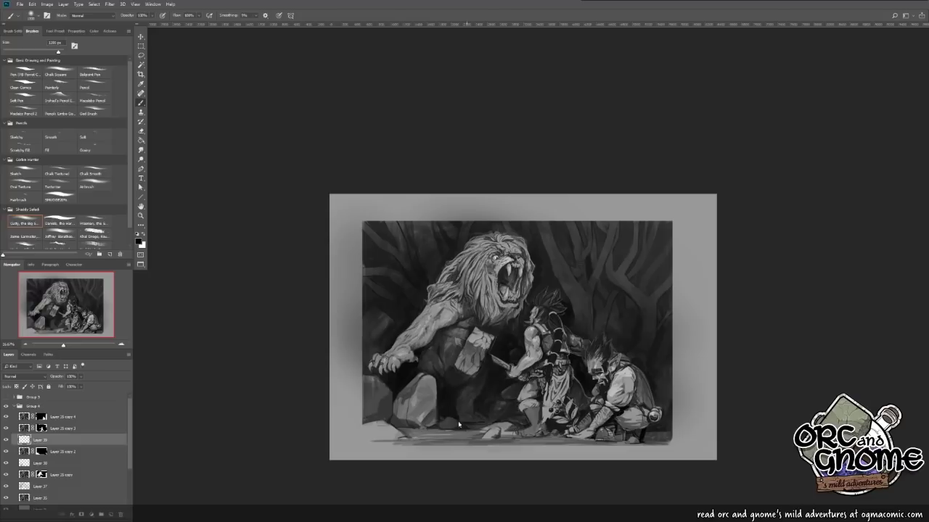
left_click(14, 406)
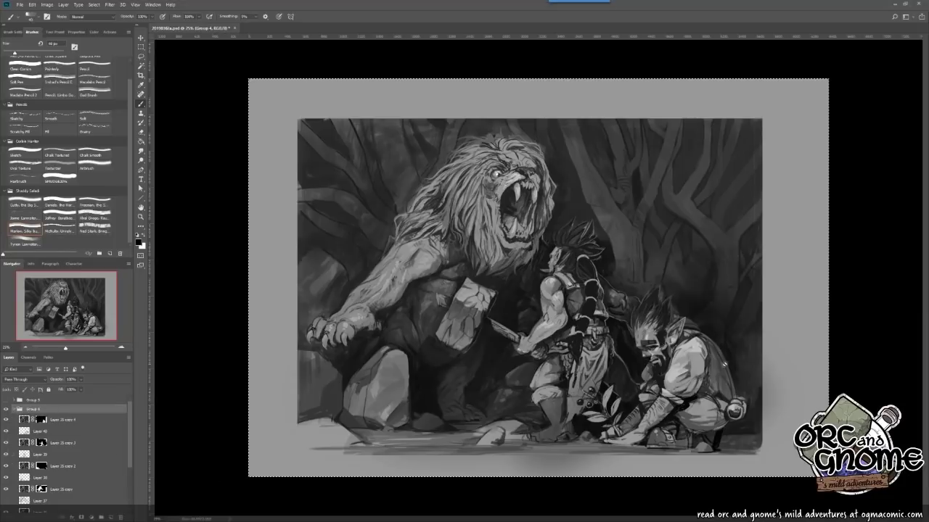
scroll(450, 174, "up", 5)
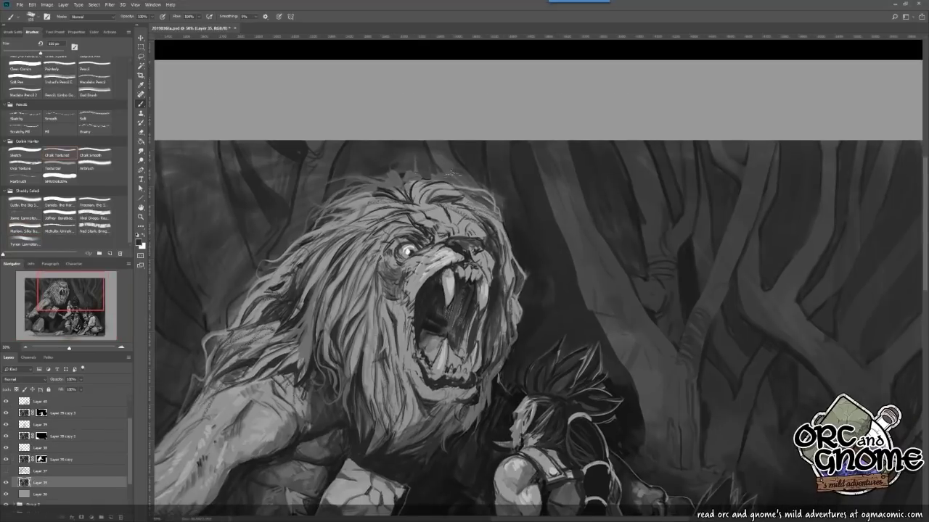
Frame the lion's head, mane and body, and pick a smaller silky detailing brush.
left_click_drag(450, 174, 565, 226)
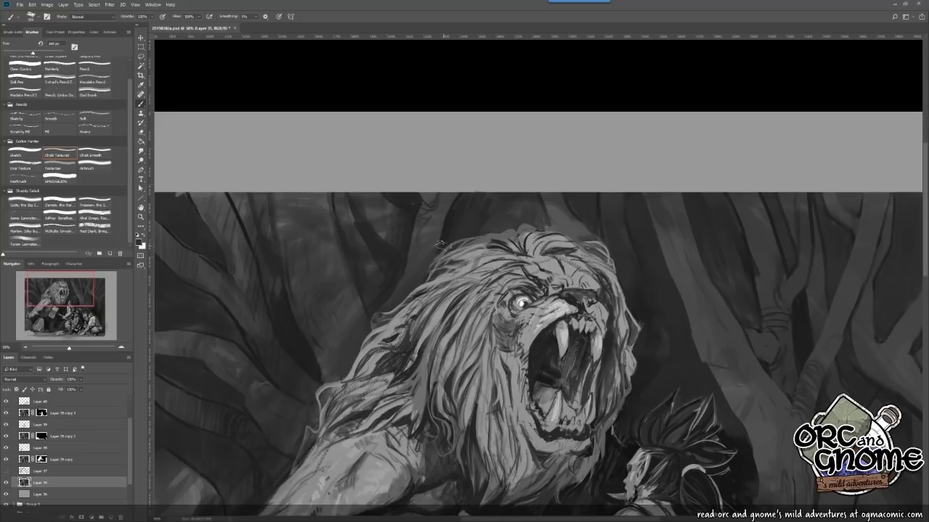
mouse_move(631, 379)
left_mouse_down()
mouse_move(501, 359)
mouse_move(711, 283)
left_mouse_up()
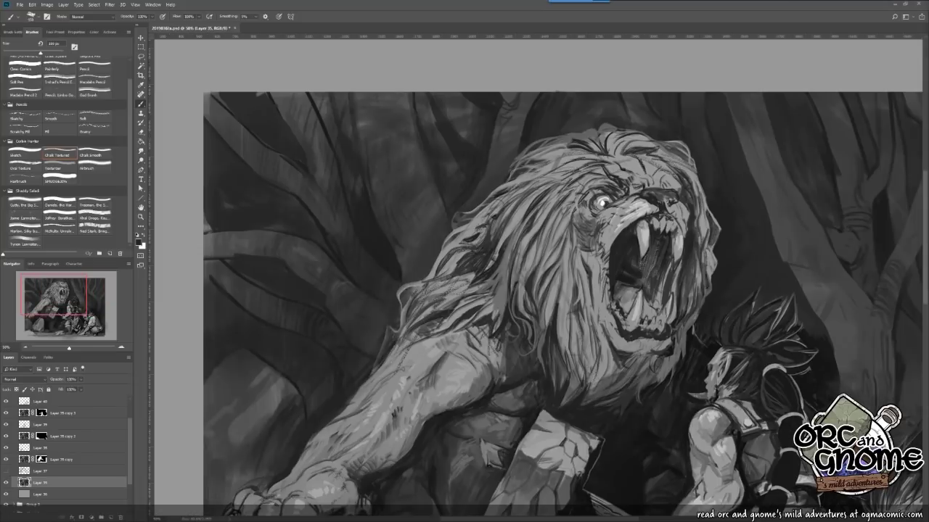
left_click_drag(392, 303, 375, 386)
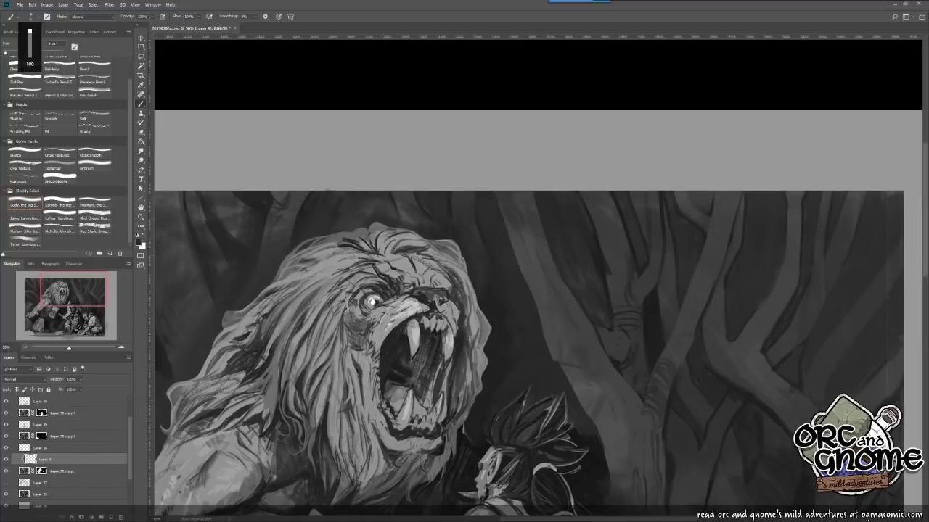
key("bracketleft")
key("bracketleft")
left_click(25, 231)
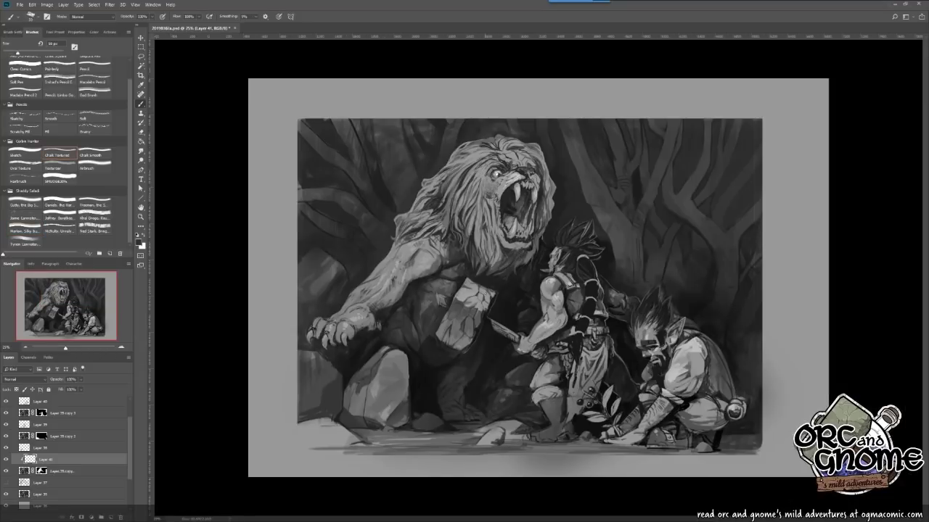
On new clipped Layer 41, lighten the mane's left side and forearm and darken the jaw and upper mane.
key("ctrl+alt+shift+n")
mouse_move(386, 425)
left_mouse_down()
mouse_move(409, 401)
mouse_move(401, 371)
mouse_move(376, 368)
left_mouse_up()
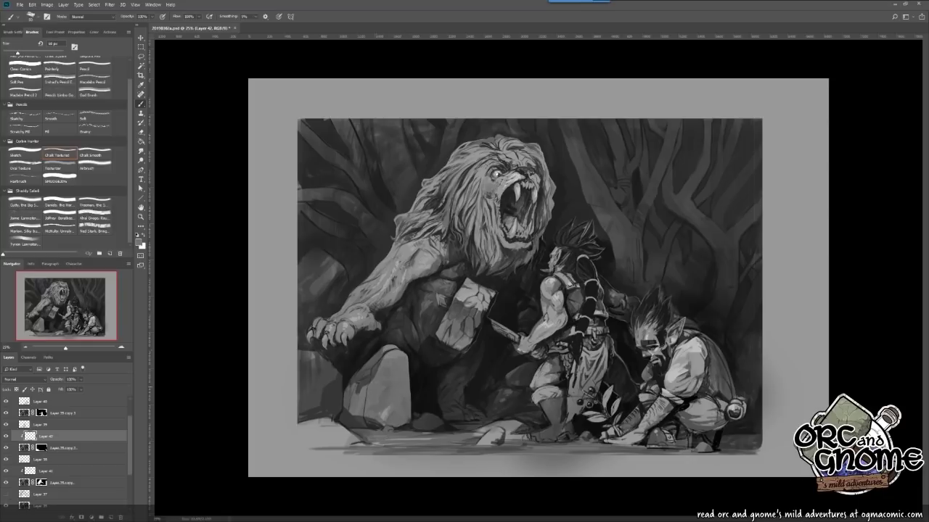
left_click(44, 470)
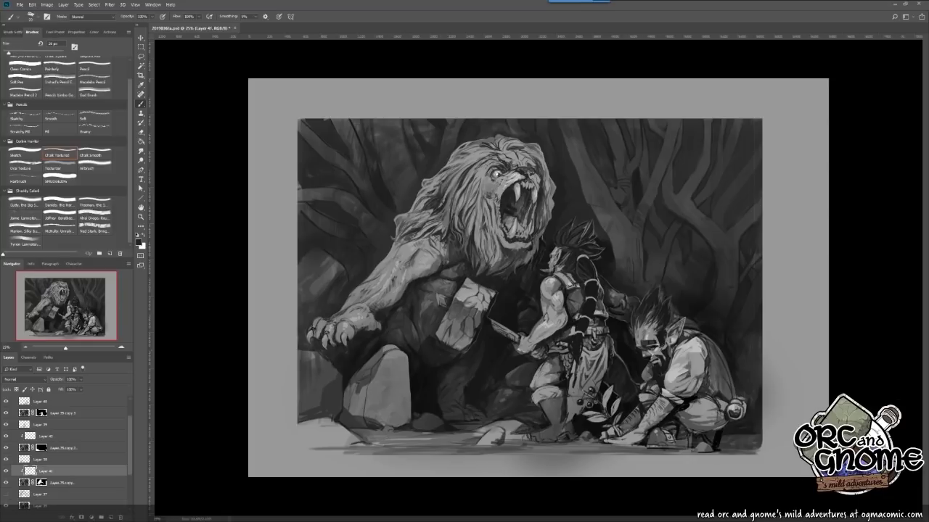
mouse_move(435, 214)
left_mouse_down()
mouse_move(444, 196)
mouse_move(428, 178)
left_mouse_up()
left_click_drag(487, 261, 487, 230)
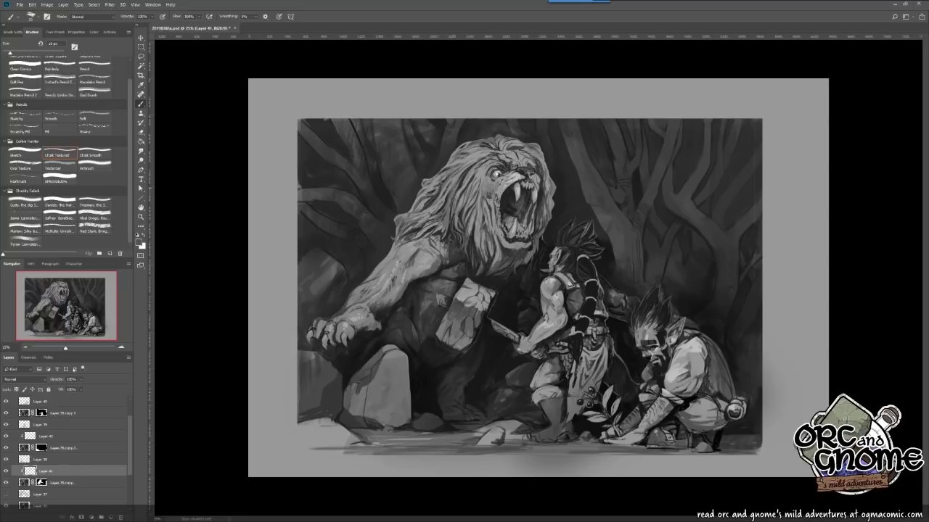
left_click_drag(344, 299, 335, 316)
mouse_move(479, 196)
left_mouse_down()
mouse_move(434, 156)
mouse_move(451, 186)
mouse_move(451, 224)
left_mouse_up()
With the 16 px silky brush, shade the lion's chest, leg, jaw area and mane edge.
left_click(26, 229)
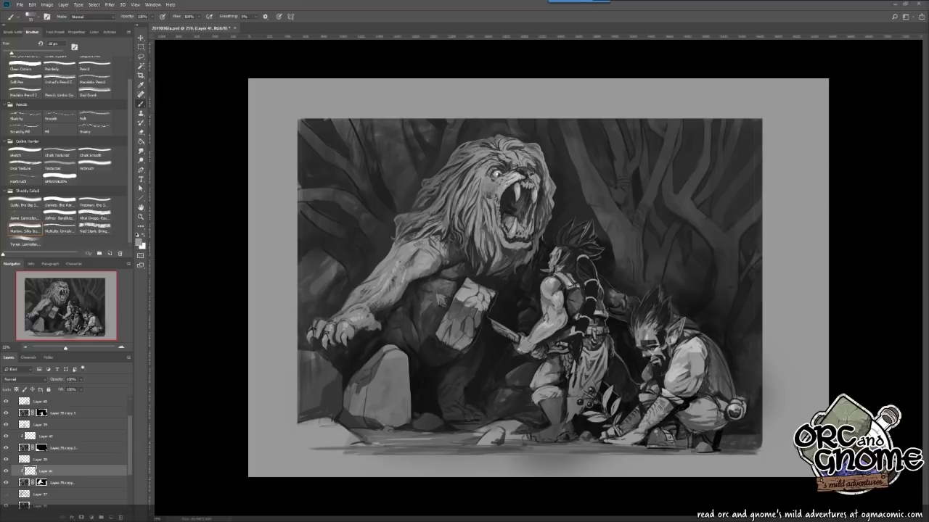
mouse_move(391, 242)
left_mouse_down()
mouse_move(396, 257)
mouse_move(371, 280)
left_mouse_up()
mouse_move(496, 228)
left_mouse_down()
mouse_move(506, 256)
mouse_move(484, 279)
left_mouse_up()
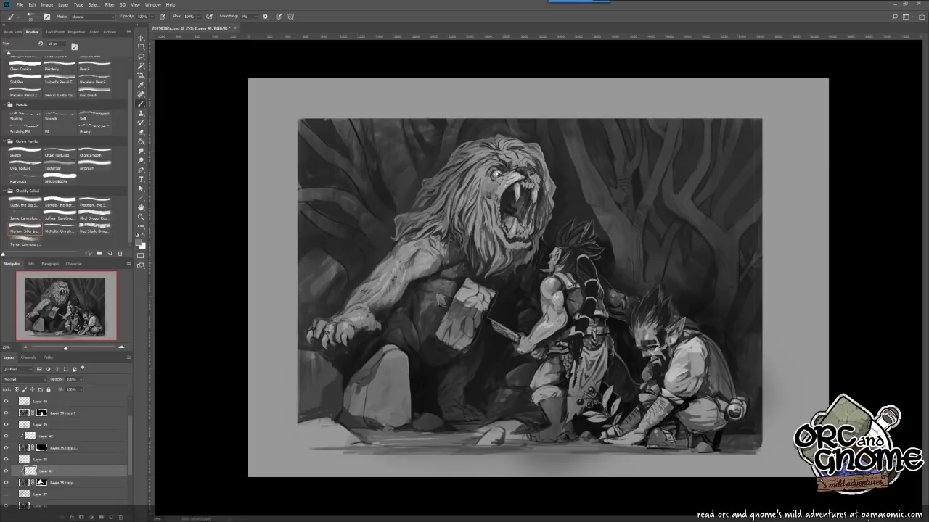
left_click_drag(495, 231, 487, 245)
left_click_drag(415, 220, 426, 228)
left_click_drag(494, 231, 494, 241)
left_click_drag(457, 268, 422, 319)
left_click_drag(521, 253, 504, 269)
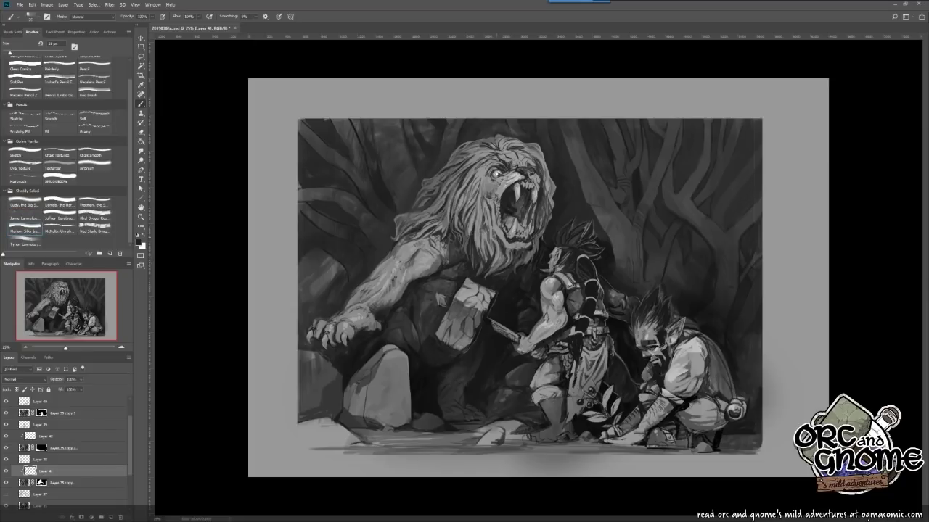
left_click_drag(436, 220, 423, 226)
left_click_drag(543, 235, 540, 252)
With the big textured brush, touch up the lion's arm, face, mane, chest, shoulder and forearm.
left_click(24, 205)
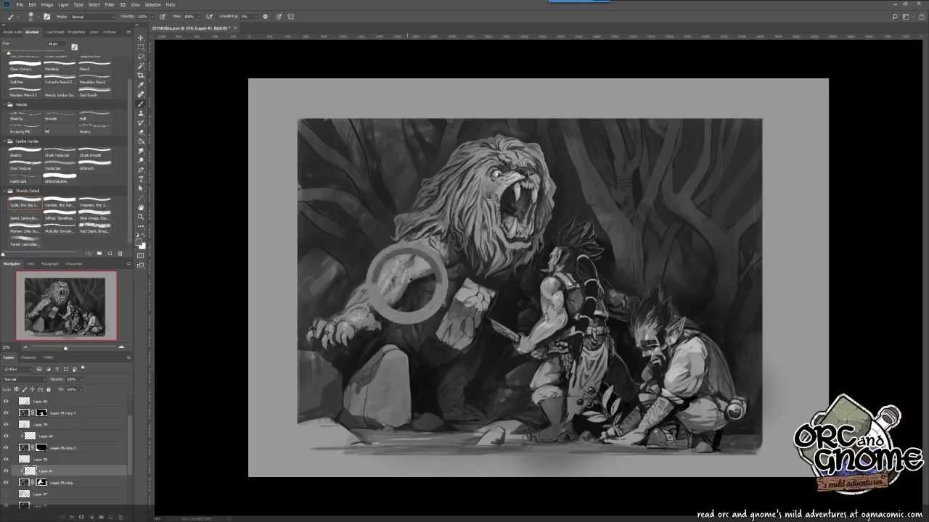
left_click_drag(361, 288, 369, 298)
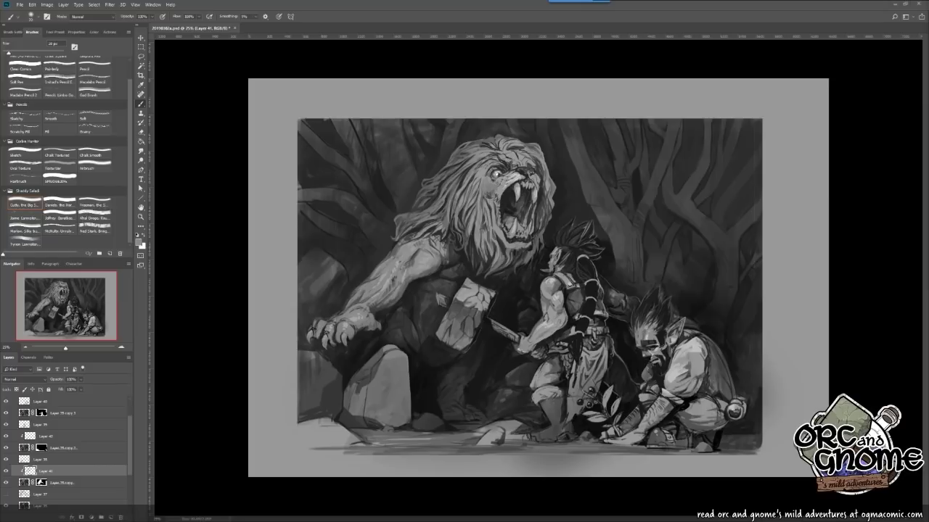
left_click_drag(486, 191, 491, 202)
mouse_move(476, 163)
left_mouse_down()
mouse_move(499, 169)
mouse_move(464, 184)
left_mouse_up()
left_click_drag(444, 244, 443, 263)
left_click_drag(393, 242, 418, 270)
mouse_move(408, 251)
left_mouse_down()
mouse_move(421, 268)
mouse_move(407, 288)
left_mouse_up()
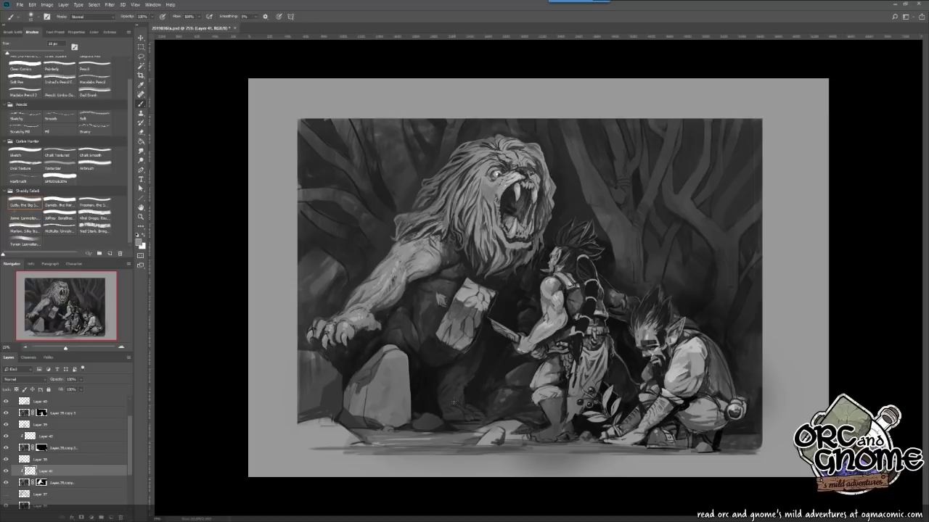
left_click_drag(349, 296, 354, 305)
left_click(24, 231)
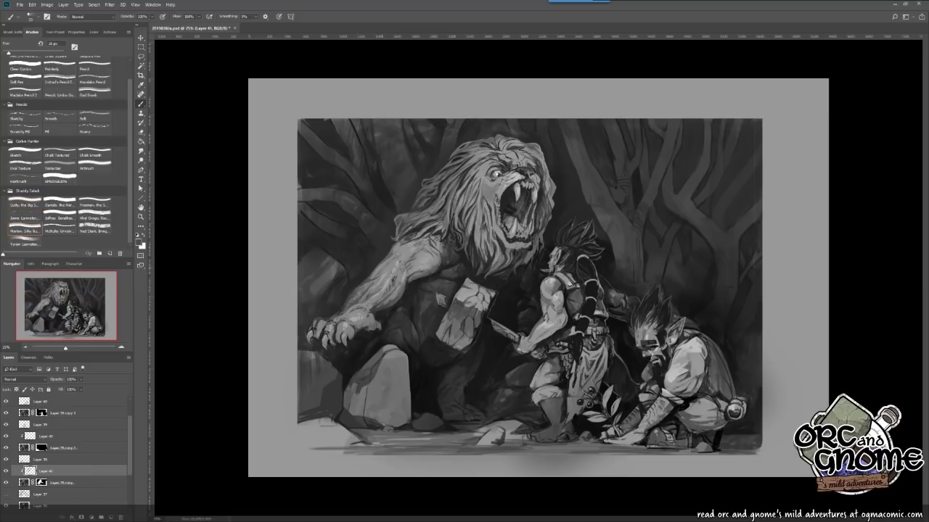
On Layer 43 with the textured brush, sample dark painting tones from the orc's arm.
left_click(8, 450)
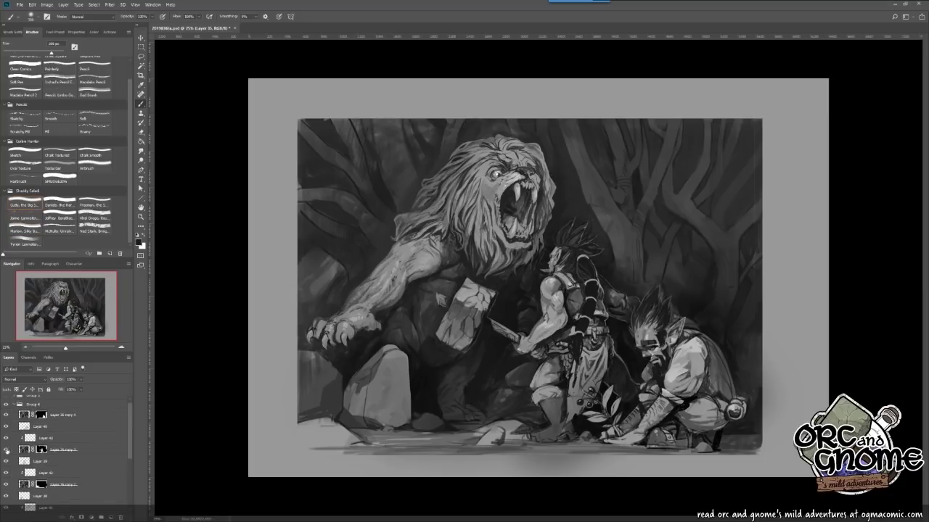
left_click(45, 438)
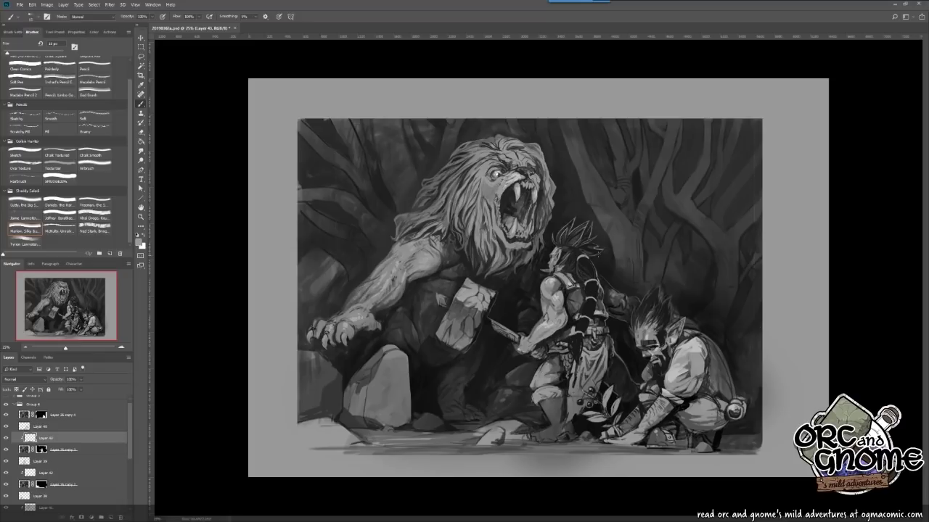
left_click(563, 266, "alt")
key("bracketright")
key("d")
left_click(545, 300, "alt")
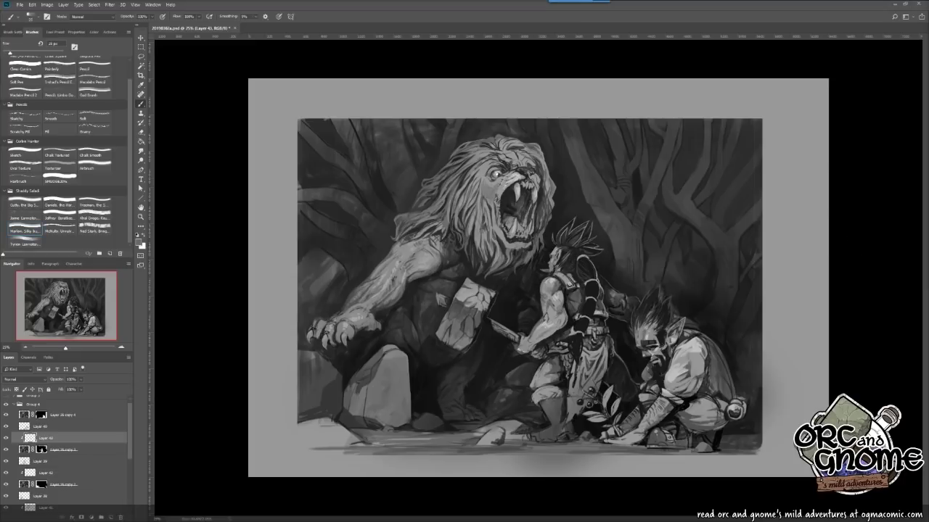
left_click(536, 328, "alt")
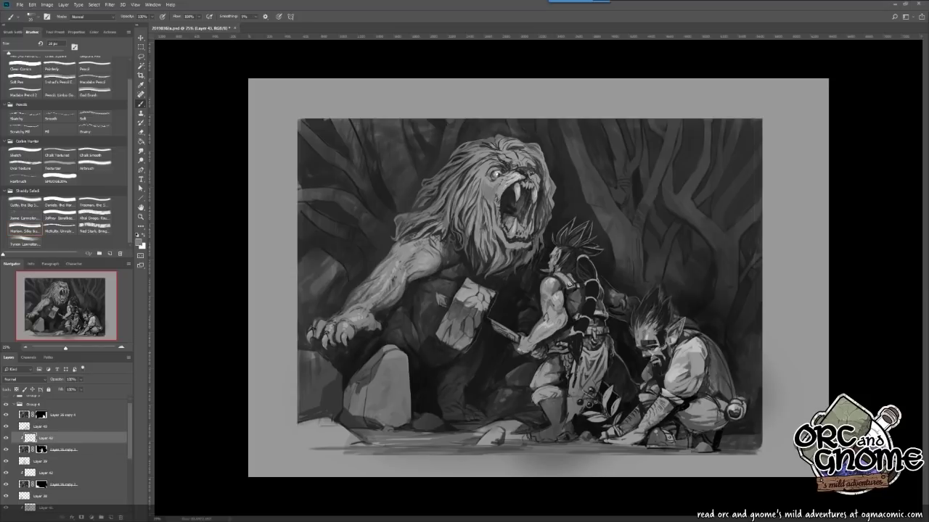
left_click(563, 319, "alt")
scroll(69, 454, "down", 2)
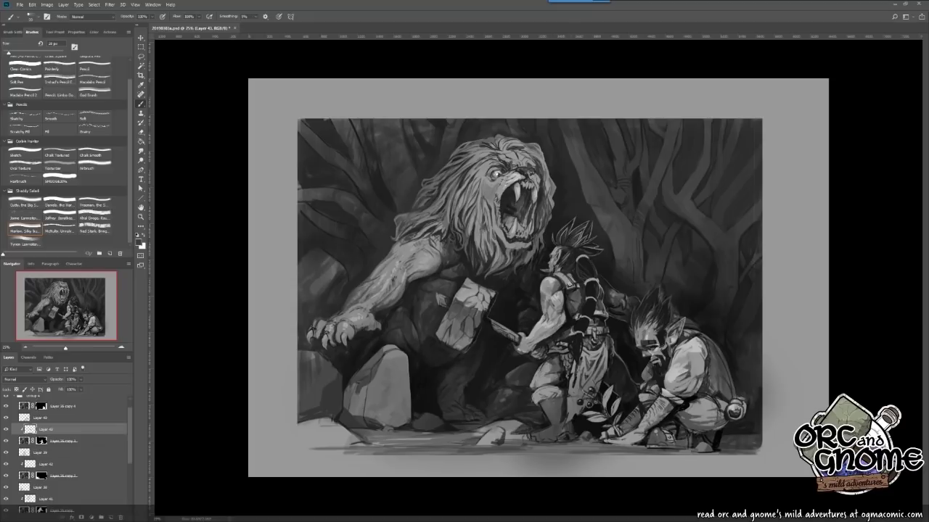
On Layer 42, darken the orc's belt, cloth and the strands around his hair.
left_click(43, 499)
left_click(44, 429)
key("x")
key("x")
key("x")
key("x")
key("x")
key("x")
key("x")
key("x")
key("x")
key("x")
mouse_move(603, 384)
left_mouse_down()
mouse_move(596, 352)
mouse_move(603, 375)
left_mouse_up()
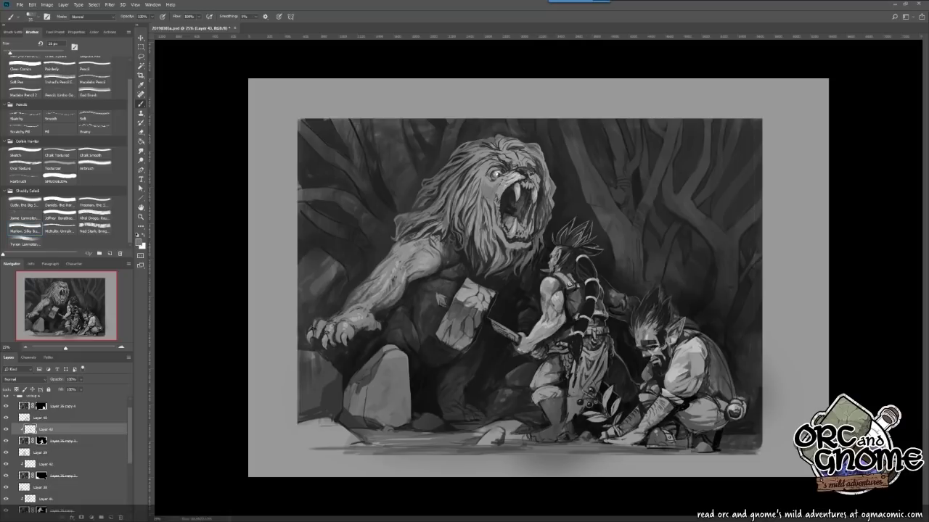
key("x")
key("x")
key("x")
key("x")
mouse_move(584, 244)
left_mouse_down()
mouse_move(579, 230)
mouse_move(563, 234)
left_mouse_up()
key("x")
key("x")
key("x")
key("x")
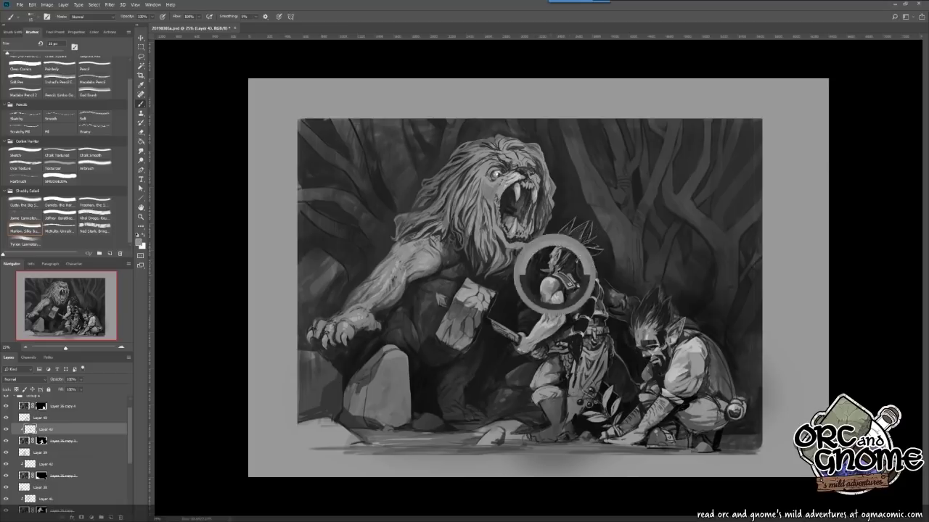
key("x")
Lighten the orc's hanging loincloth with small strokes, swapping colours with X.
key("x")
key("x")
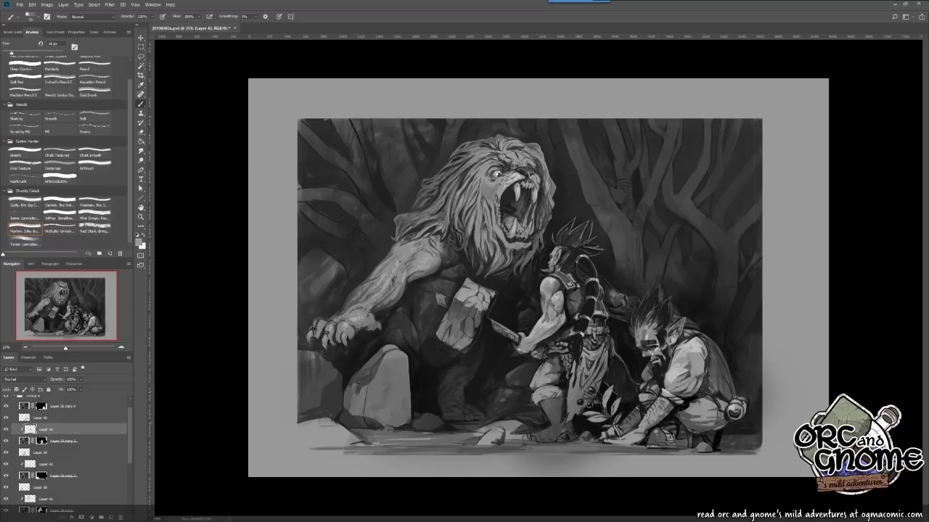
left_click_drag(573, 389, 573, 411)
left_click_drag(601, 369, 593, 399)
left_click_drag(569, 389, 571, 402)
key("x")
key("x")
left_click_drag(601, 354, 605, 368)
Add dark accents on the loincloth, near the knife hand and on the orc's arm, then create new Layer 44.
key("x")
left_click_drag(553, 400, 558, 421)
key("x")
key("bracketleft")
key("bracketleft")
key("bracketleft")
key("bracketleft")
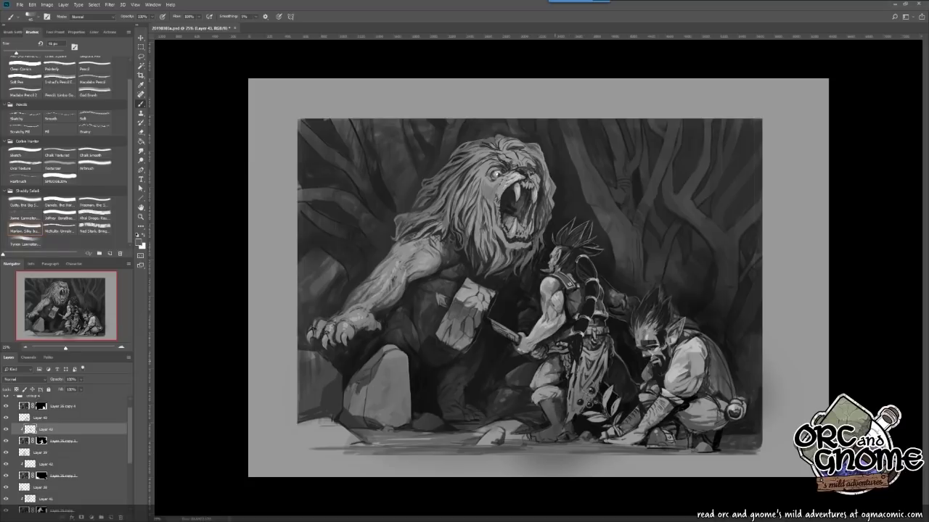
key("x")
left_click_drag(551, 368, 552, 383)
key("x")
key("x")
key("x")
key("x")
key("x")
left_click_drag(531, 344, 523, 351)
key("x")
key("x")
key("x")
key("x")
left_click_drag(568, 300, 568, 312)
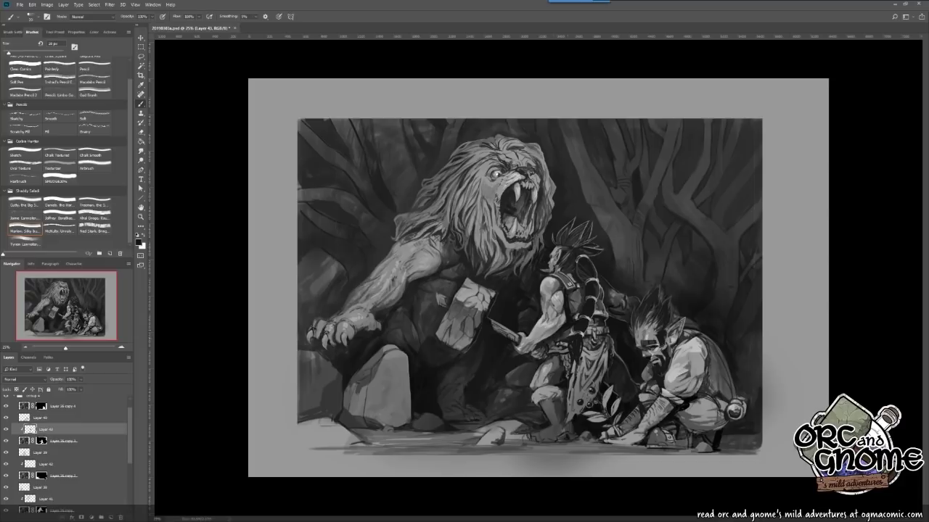
key("x")
key("x")
key("ctrl+shift+alt+n")
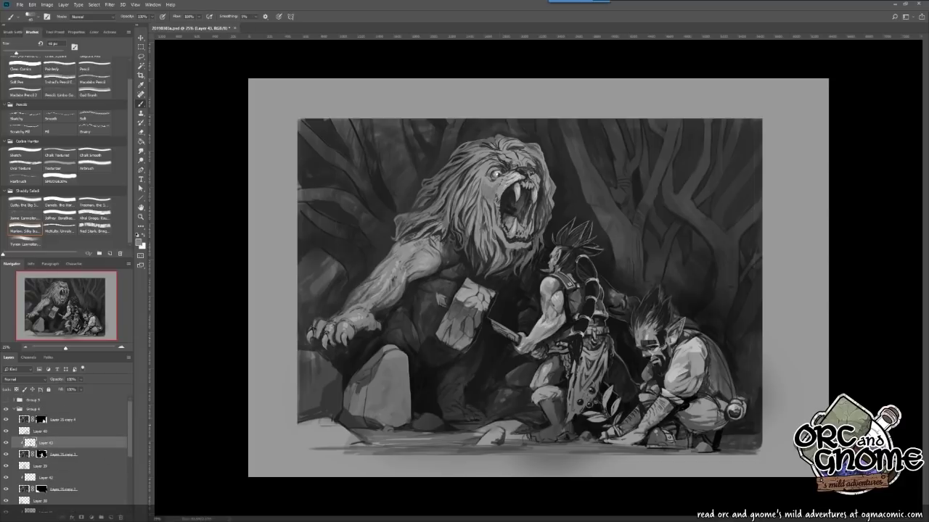
key("x")
key("x")
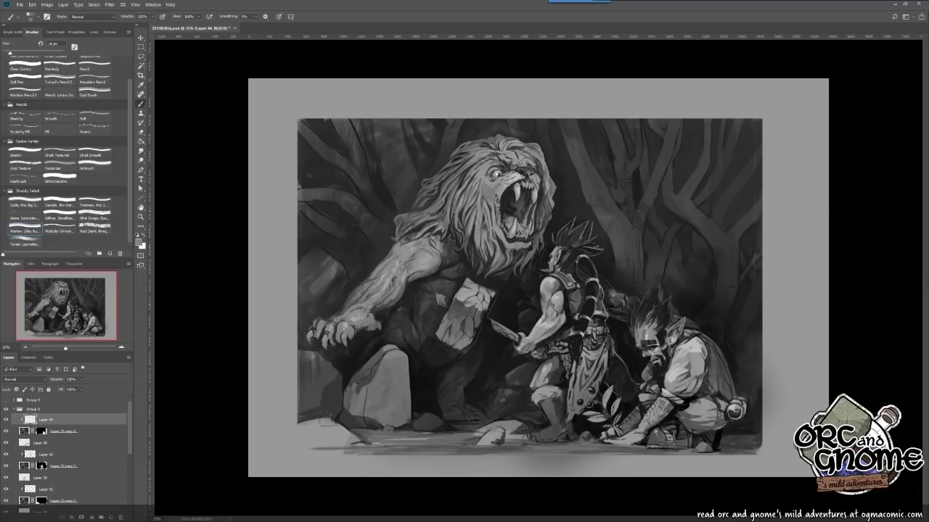
On Layer 44 with a 16 px brush, darken the ground by the gnome's hand, his back, pack and boots.
key("alt+bracketleft")
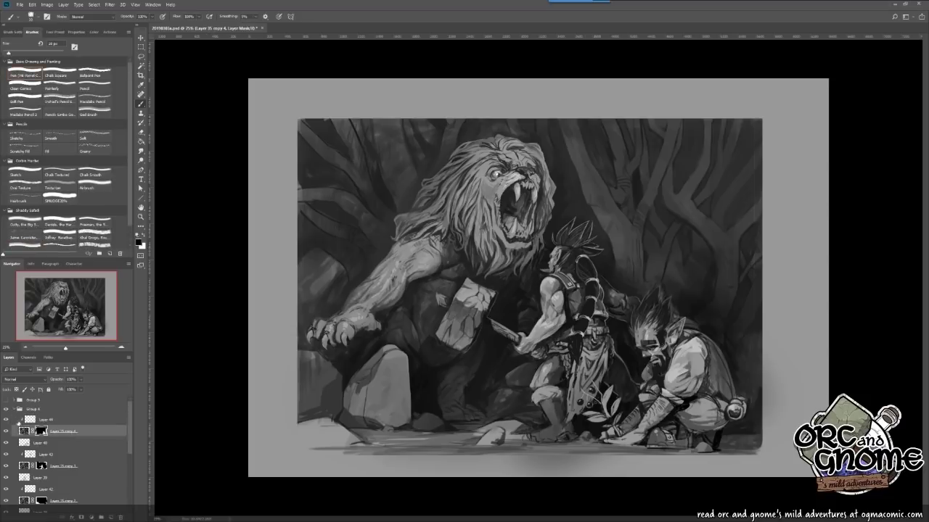
key("alt+bracketright")
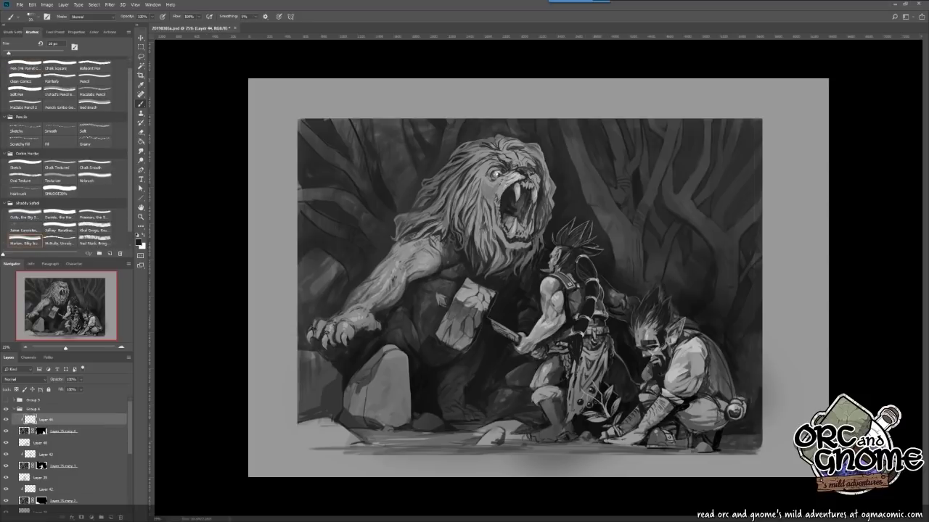
key("alt+bracketleft")
key("alt+bracketright")
key("bracketright")
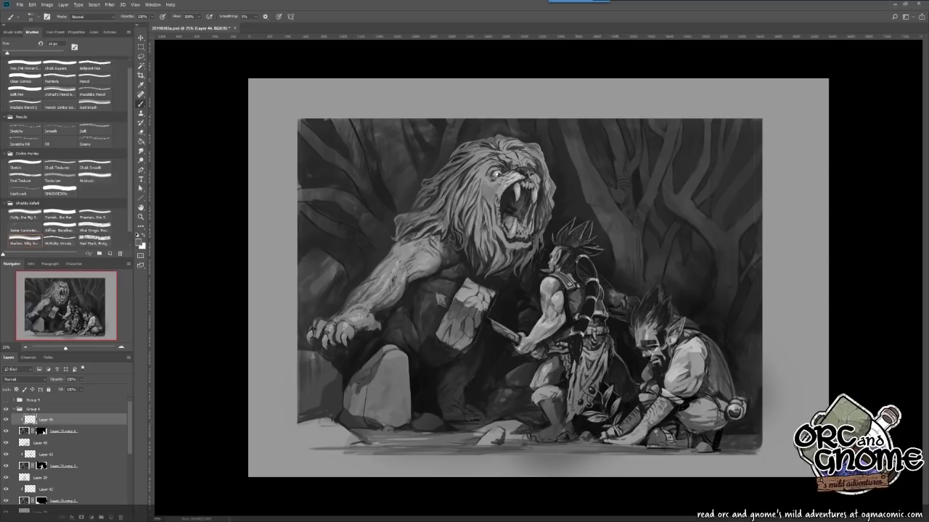
left_click_drag(603, 444, 642, 444)
left_click_drag(701, 397, 709, 348)
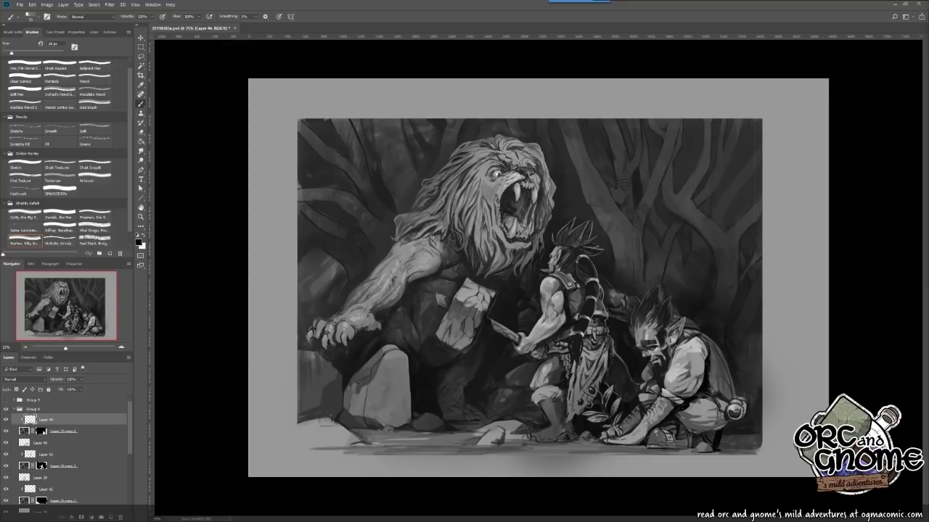
mouse_move(637, 406)
left_mouse_down()
mouse_move(628, 428)
mouse_move(666, 447)
mouse_move(690, 430)
mouse_move(686, 446)
mouse_move(660, 431)
mouse_move(673, 425)
mouse_move(631, 421)
left_mouse_up()
mouse_move(688, 403)
left_mouse_down()
mouse_move(711, 433)
mouse_move(695, 402)
mouse_move(677, 413)
left_mouse_up()
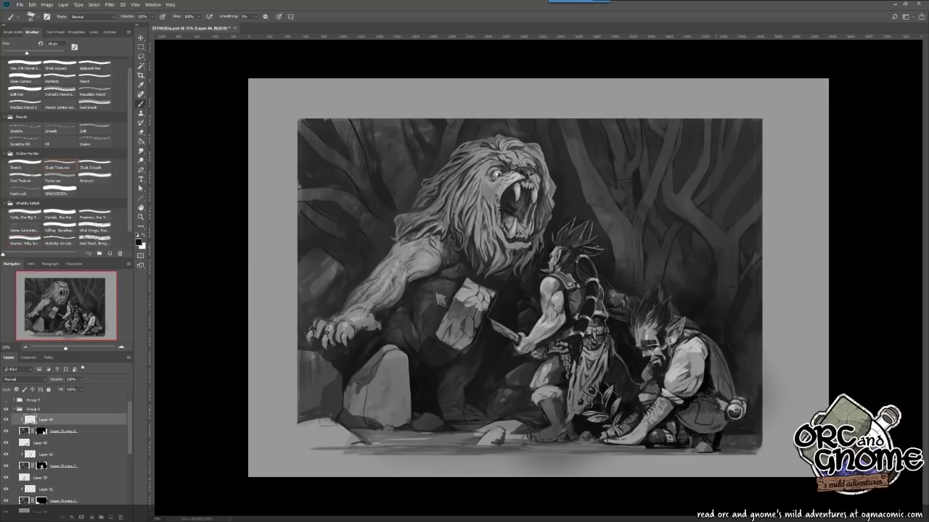
mouse_move(726, 434)
left_mouse_down()
mouse_move(678, 410)
mouse_move(729, 393)
left_mouse_up()
Shrink the brush to 15 px and sample light and dark tones across the gnome's back.
key("[")
key("[")
key("[")
key("[")
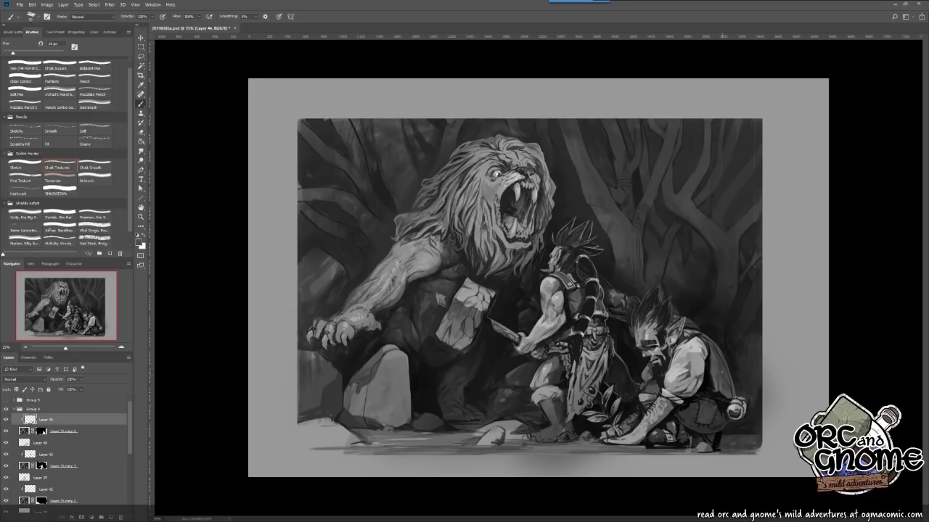
left_click(722, 392, "alt")
left_click(688, 366, "alt")
left_click(679, 378, "alt")
left_click(654, 359, "alt")
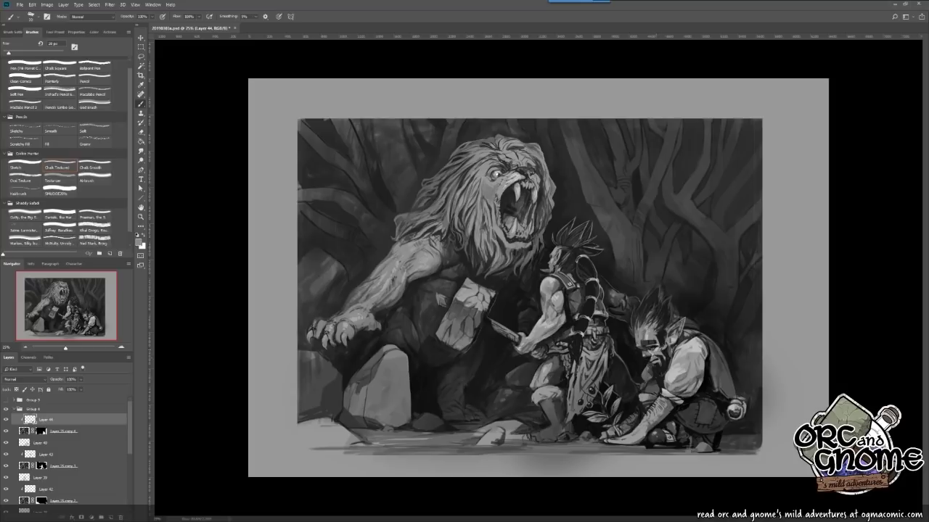
left_click(654, 338, "alt")
left_click(678, 333, "alt")
left_click(650, 313, "alt")
left_click(650, 380, "alt")
left_click(654, 393, "alt")
left_click(645, 399, "alt")
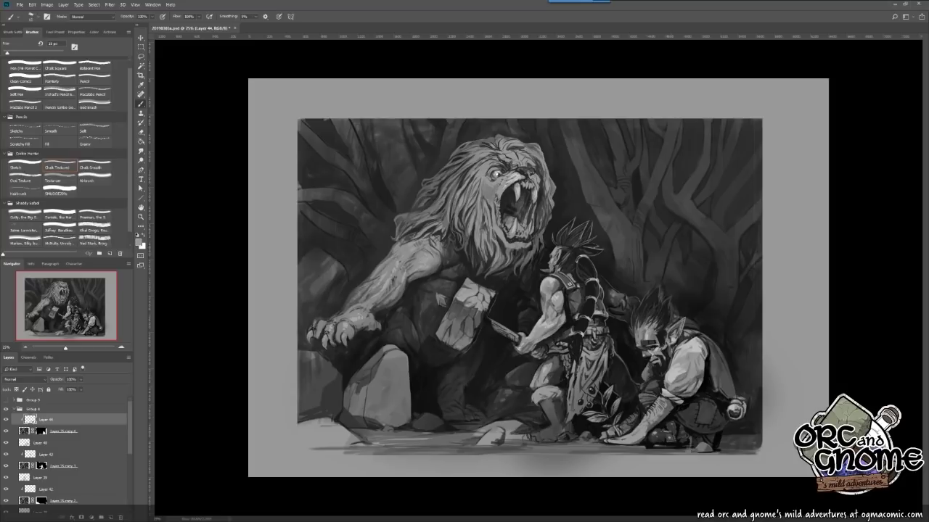
left_click(713, 368, "alt")
left_click(695, 334, "alt")
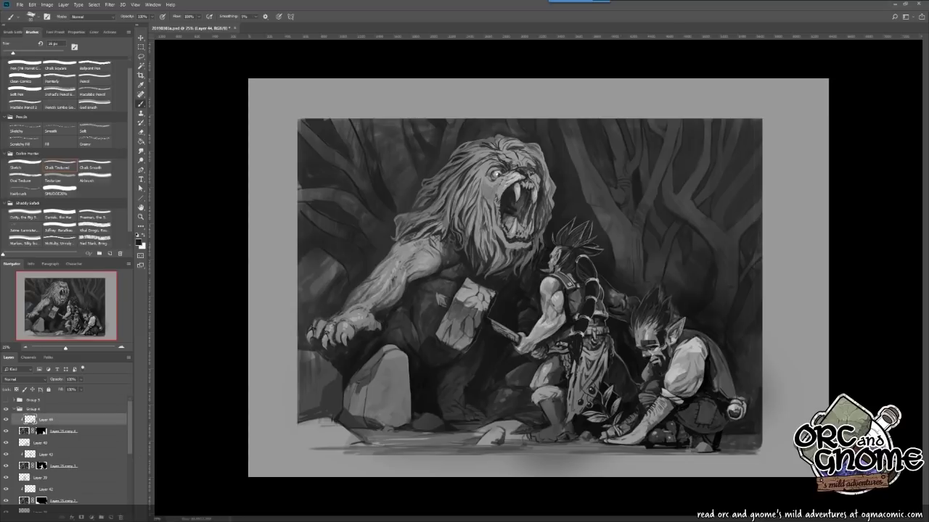
left_click(673, 318, "alt")
Switch to a 10 px brush preset and sample tones from the gnome's head.
key("bracketleft")
key("bracketleft")
key("bracketleft")
key("bracketleft")
key("bracketleft")
left_click(670, 306, "alt")
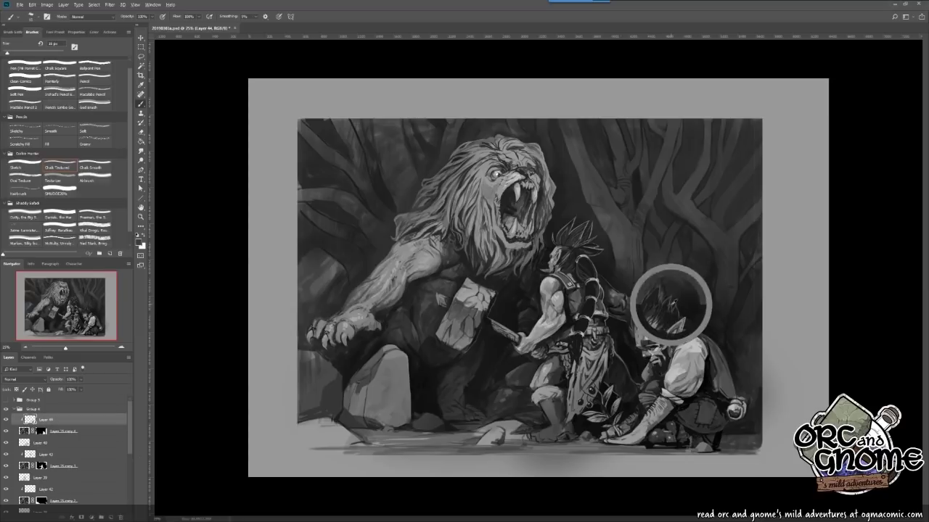
left_click(24, 243)
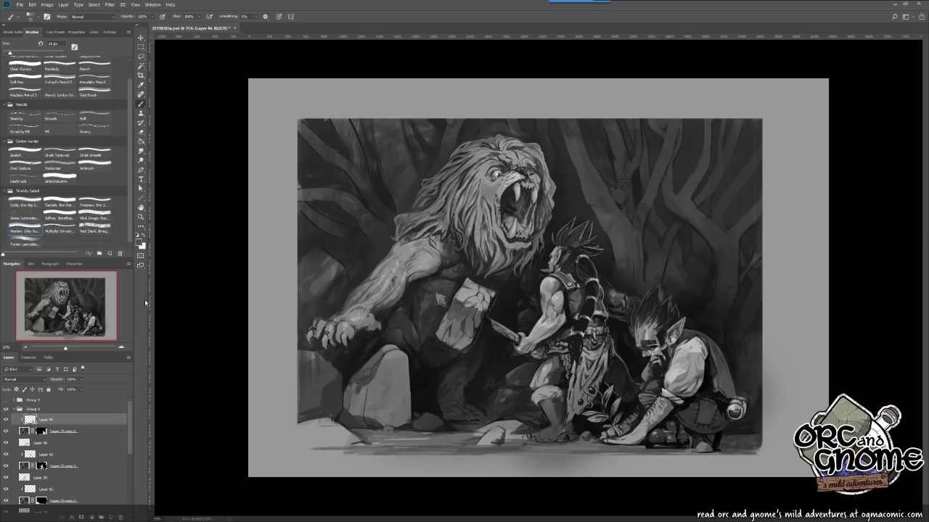
left_click(660, 308, "alt")
left_click(661, 293, "alt")
On Layer 42 with a 30 px brush, darken the left edge of the rock below the lion's paw.
scroll(8, 427, "down", 5)
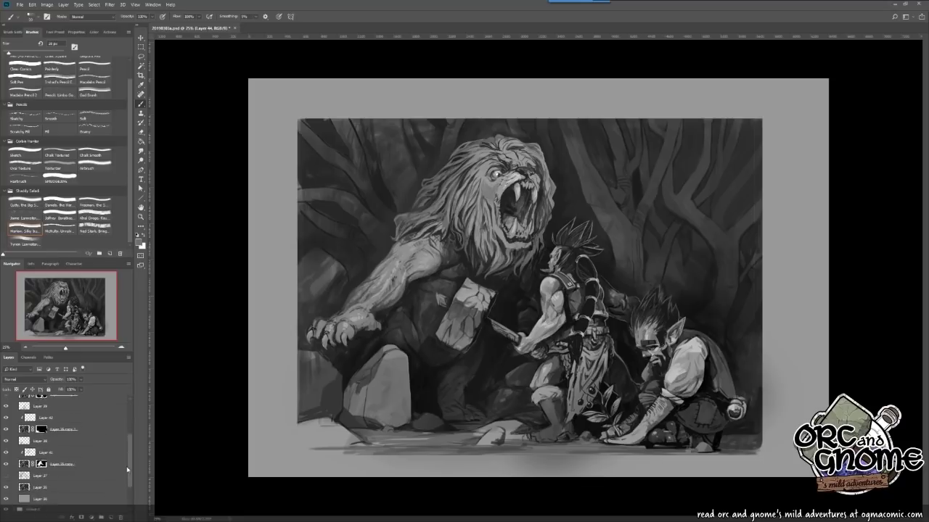
left_click(5, 459)
left_click(6, 459)
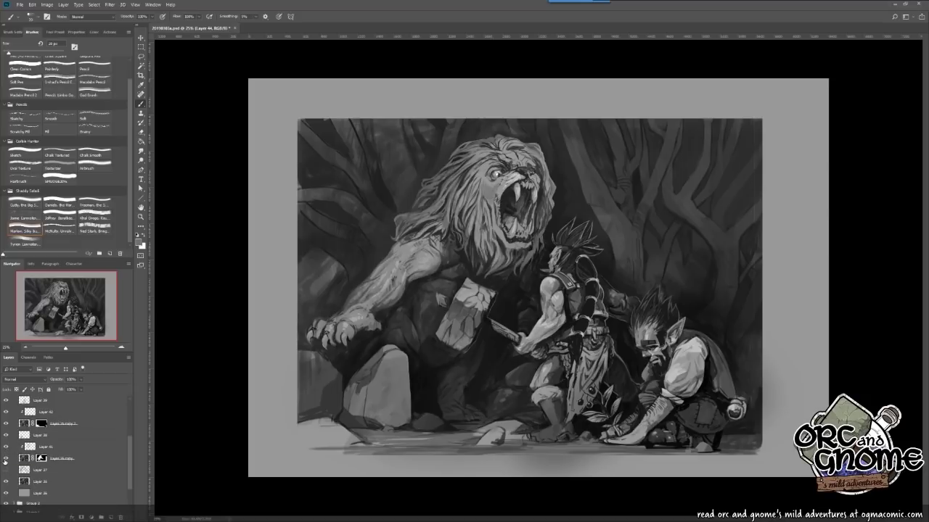
left_click(6, 439)
left_click(6, 438)
left_click(43, 411)
key("bracketright")
key("bracketright")
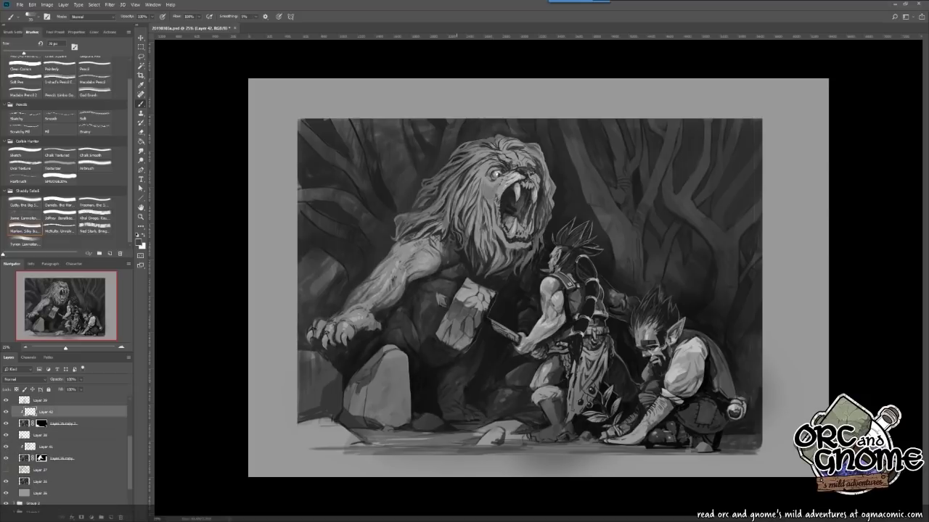
left_click_drag(345, 393, 351, 414)
Sample tones from the trees and paint light and dark tones over the lower-left rocks.
scroll(129, 446, "up", 5)
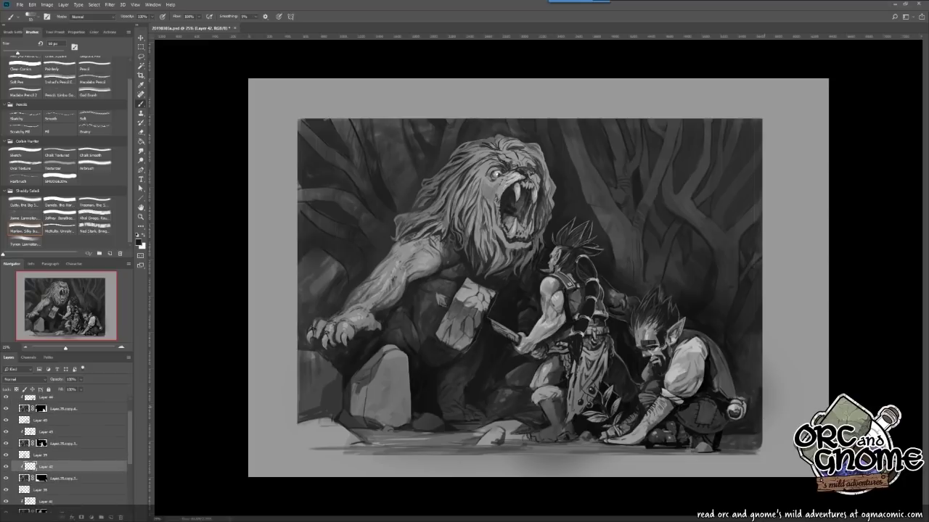
scroll(65, 450, "down", 3)
left_click(43, 501)
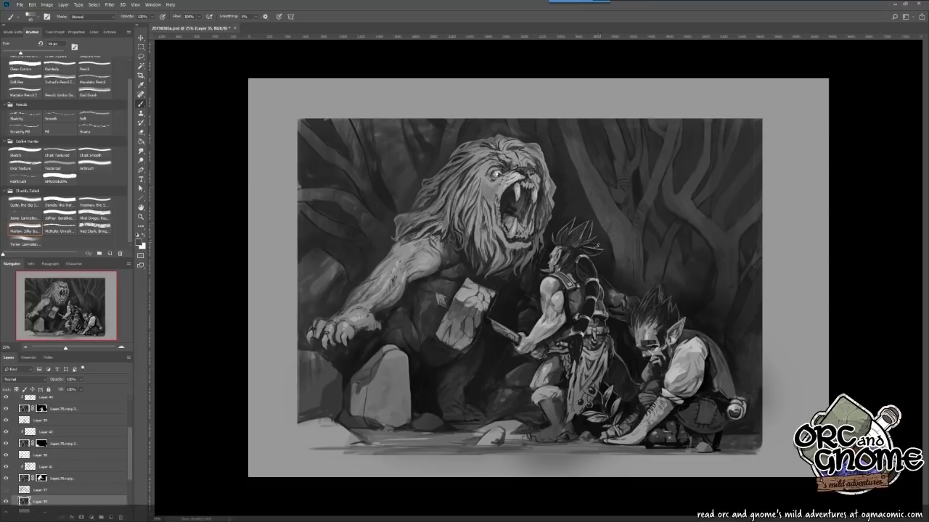
left_click(720, 259, "alt")
left_click(718, 289, "ctrl")
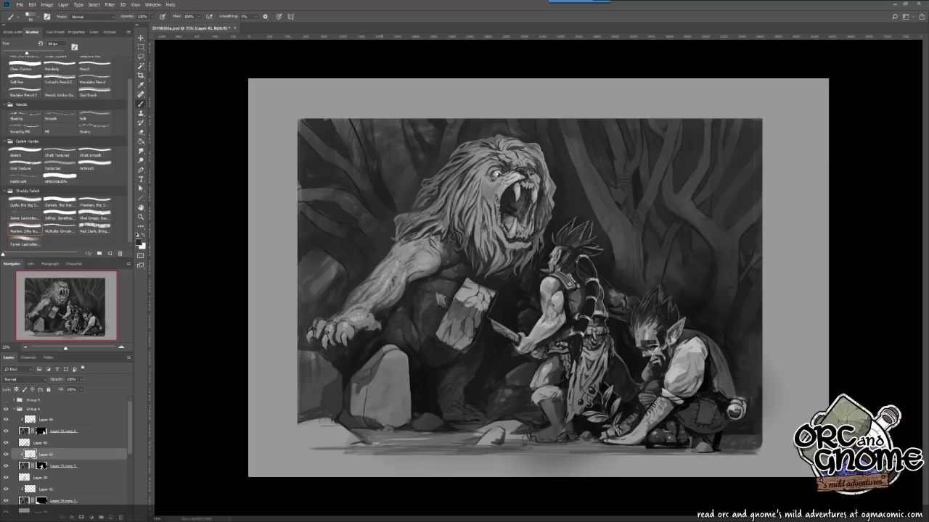
left_click(718, 289, "alt")
mouse_move(301, 422)
left_mouse_down()
mouse_move(327, 420)
mouse_move(364, 450)
mouse_move(377, 448)
mouse_move(365, 442)
left_mouse_up()
key("bracketleft")
key("bracketleft")
key("bracketleft")
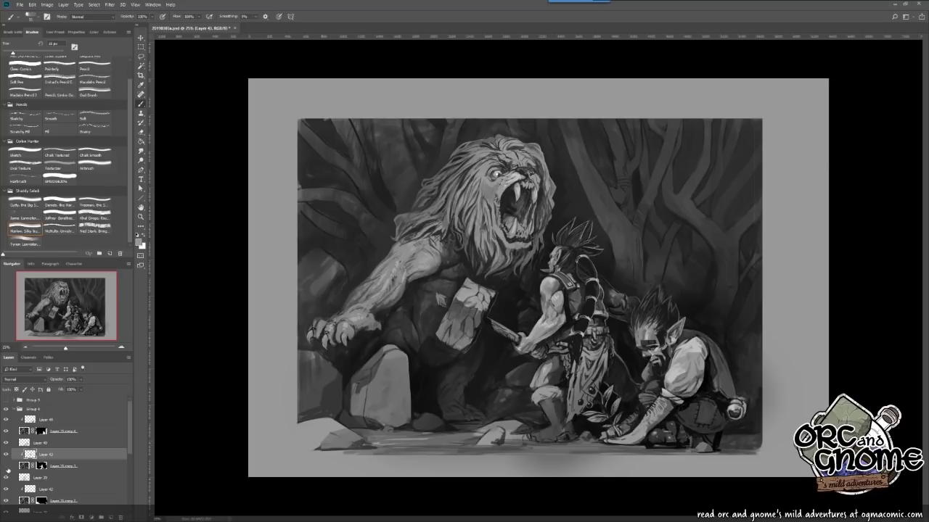
Toggle layer visibility to compare the rocks and figures with and without the new shading.
left_click(6, 466)
left_click(5, 465)
left_click(6, 500)
left_click(6, 501)
left_click(6, 431)
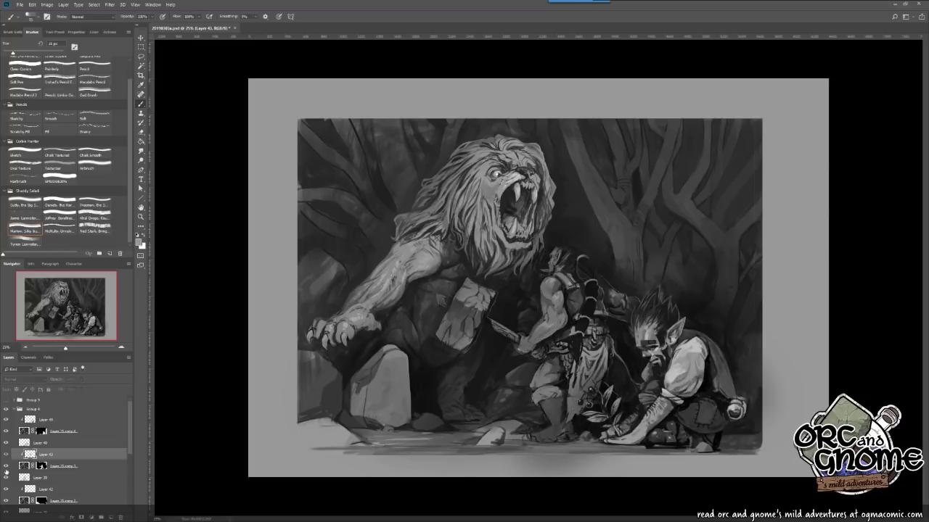
left_click(6, 430)
left_click(6, 442)
left_click(6, 443)
On Layer 44, add small strokes on the ground near the figures.
left_click(51, 431)
left_click(46, 421)
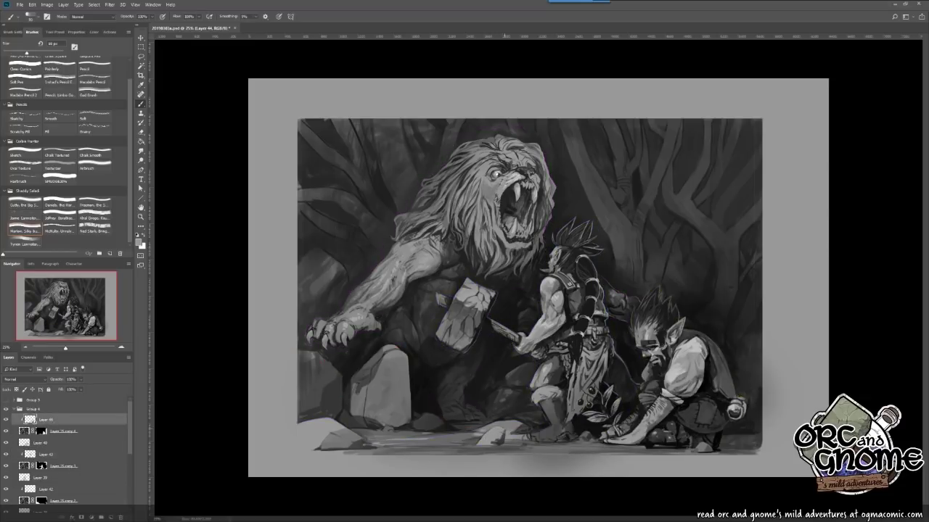
left_click_drag(478, 444, 505, 440)
key("x")
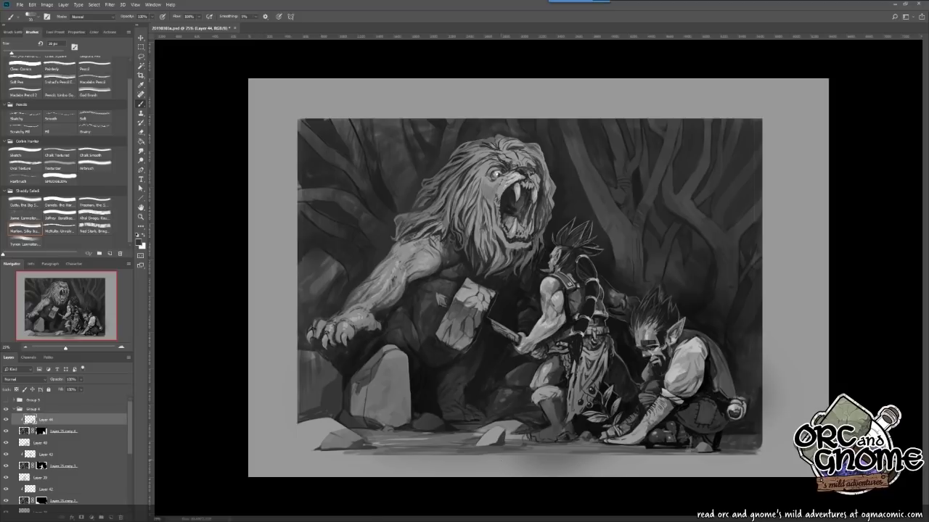